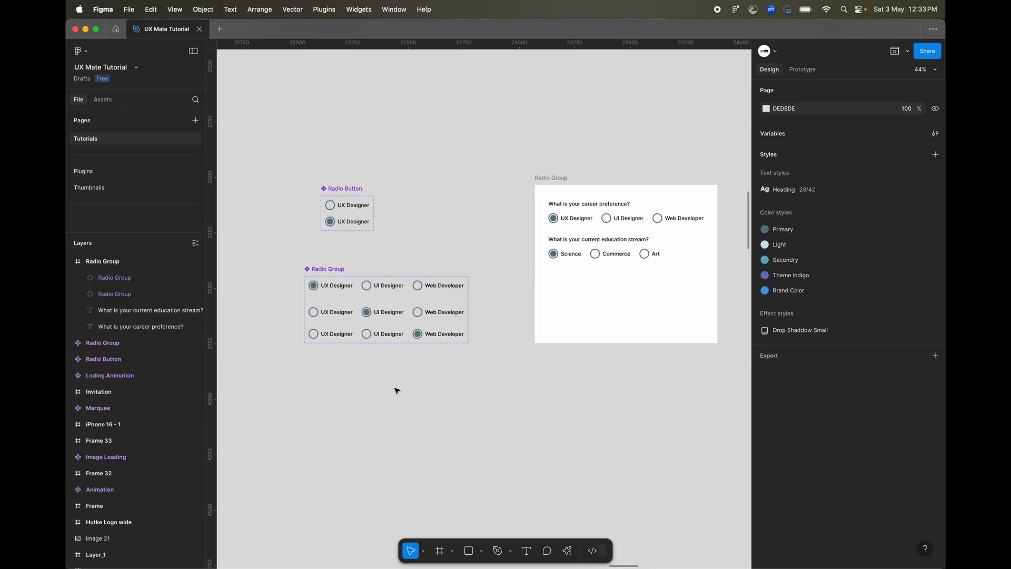
Draw a small frame on the empty canvas below the Radio Group component set and size it to 44 × 44.
{"action": "scroll", "coordinate": [395, 388], "scroll_direction": "down", "scroll_amount": 2}
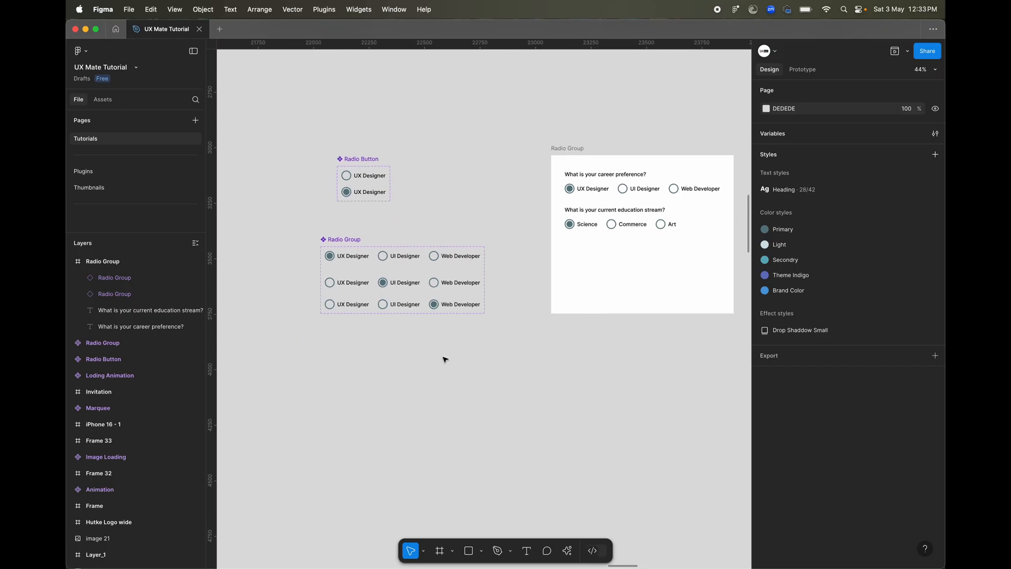
{"action": "scroll", "coordinate": [445, 359], "scroll_direction": "up", "scroll_amount": 3}
{"action": "key", "text": "f"}
{"action": "left_click_drag", "start_coordinate": [364, 327], "coordinate": [389, 352]}
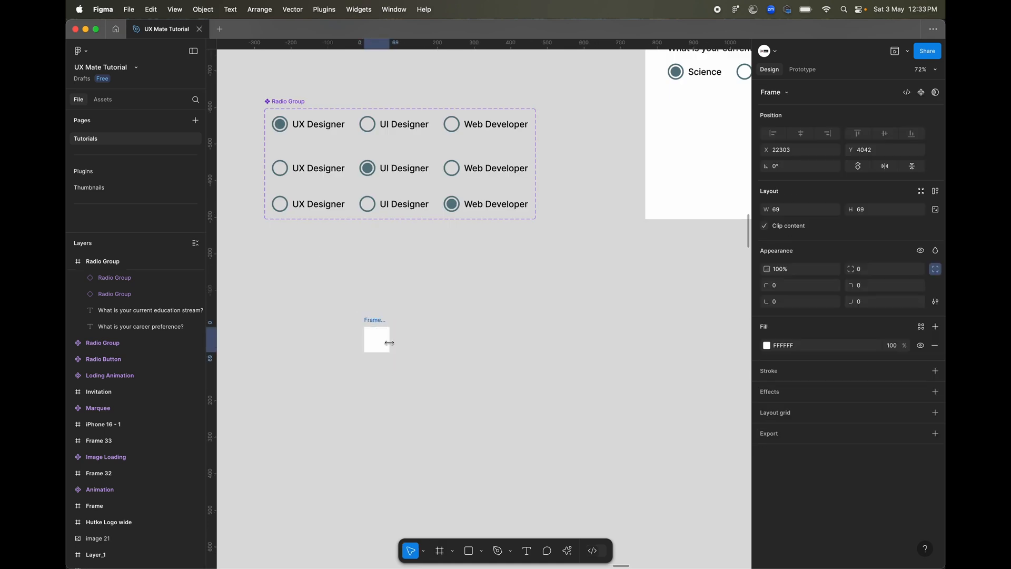
{"action": "left_click", "coordinate": [793, 214]}
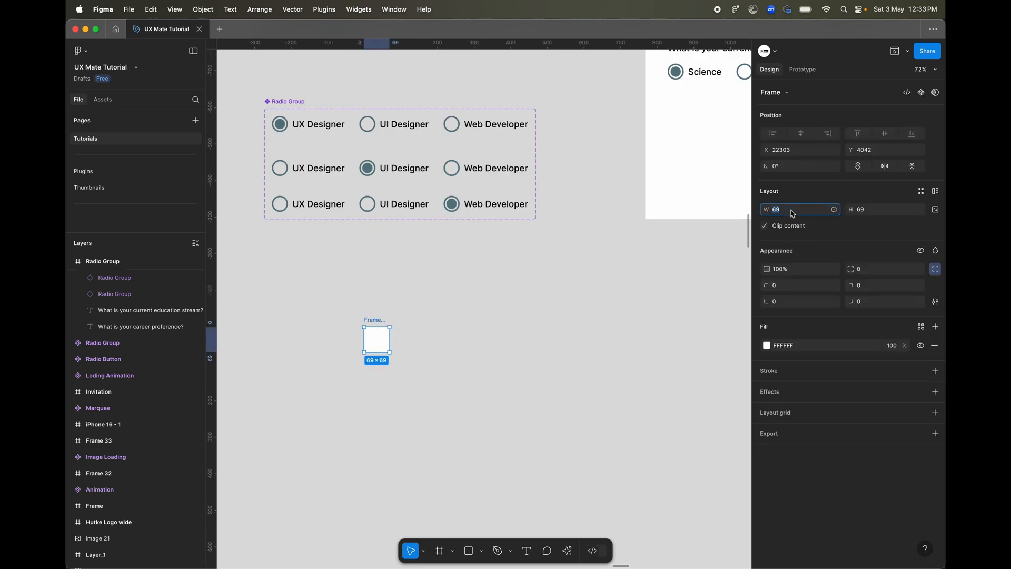
{"action": "type", "text": "44"}
{"action": "key", "text": "Tab"}
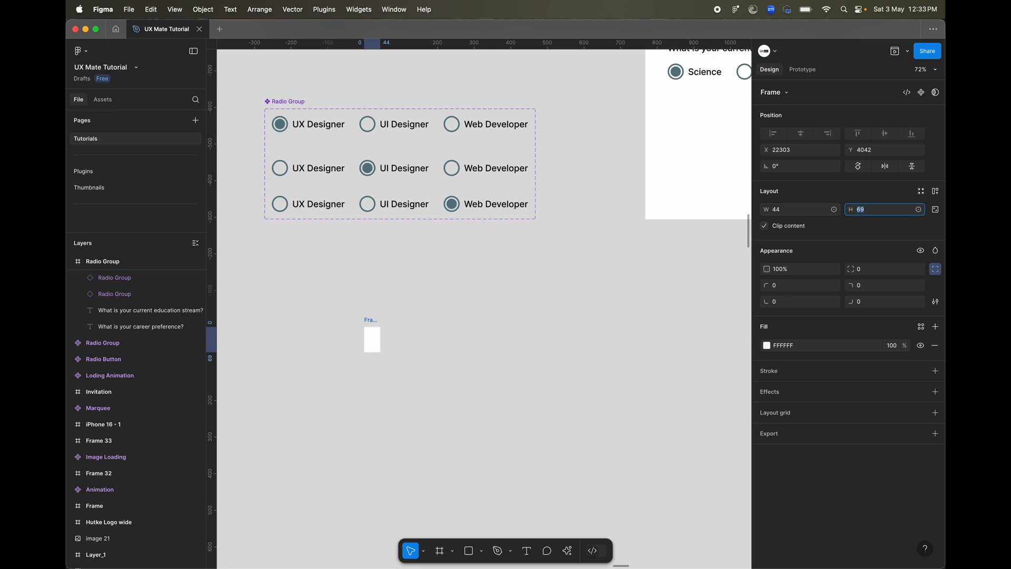
{"action": "type", "text": "44"}
{"action": "key", "text": "Return"}
Round the new frame into a circle with a corner radius of 44.
{"action": "scroll", "coordinate": [368, 387], "scroll_direction": "up", "scroll_amount": 5}
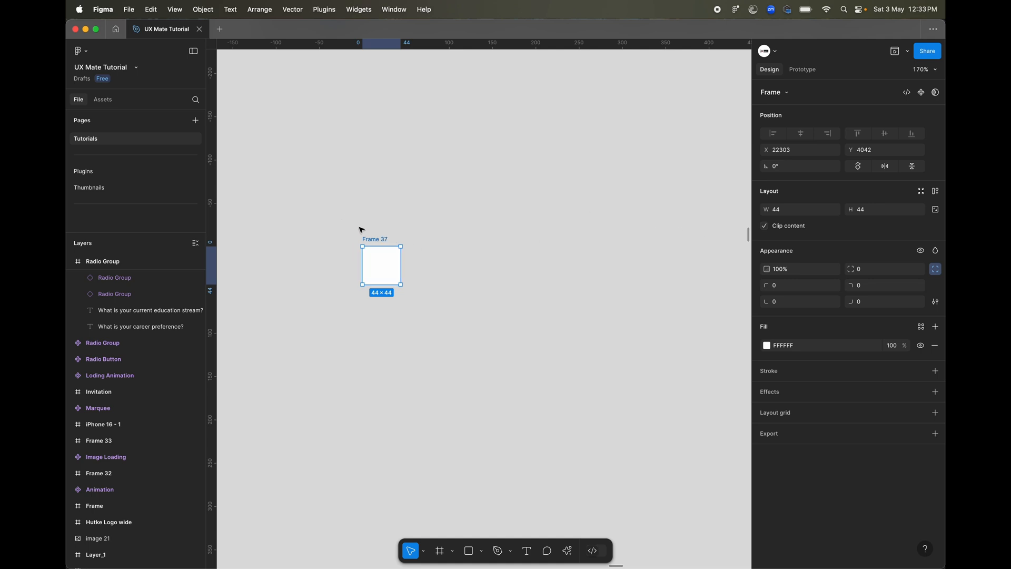
{"action": "left_click", "coordinate": [882, 271]}
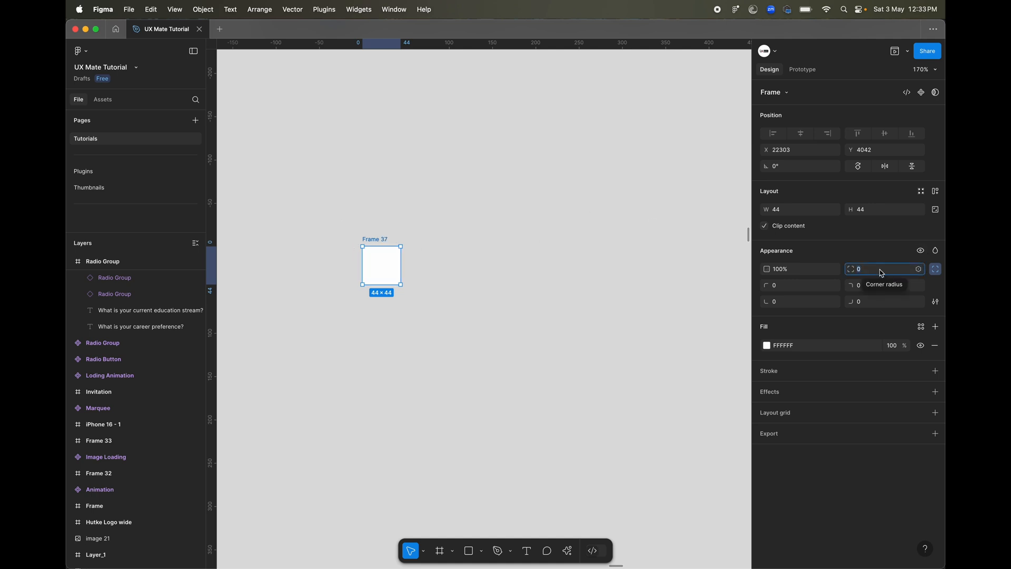
{"action": "type", "text": "44"}
{"action": "key", "text": "Return"}
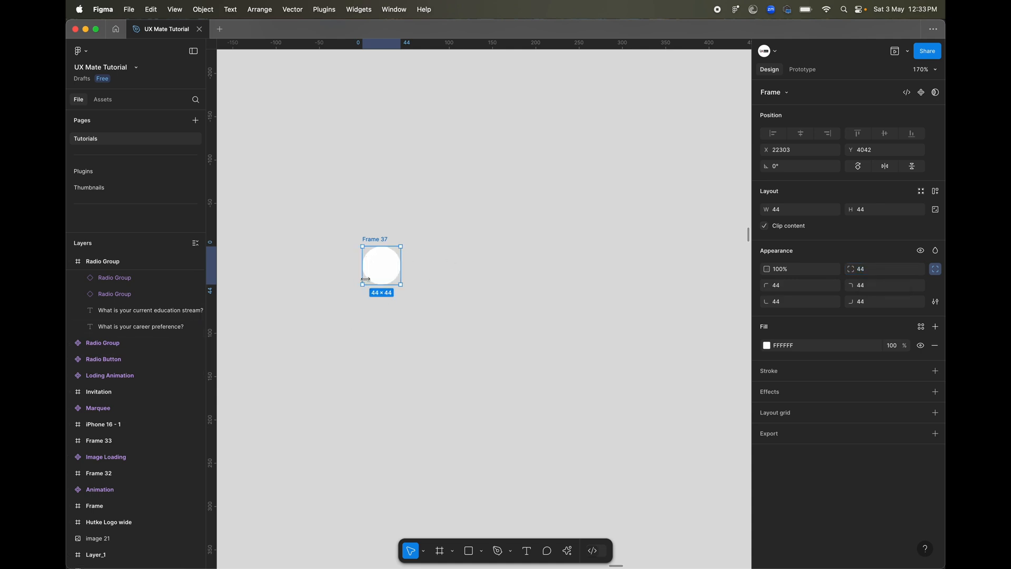
Rename the circular frame as "Selection Element".
{"action": "scroll", "coordinate": [370, 258], "scroll_direction": "up", "scroll_amount": 5}
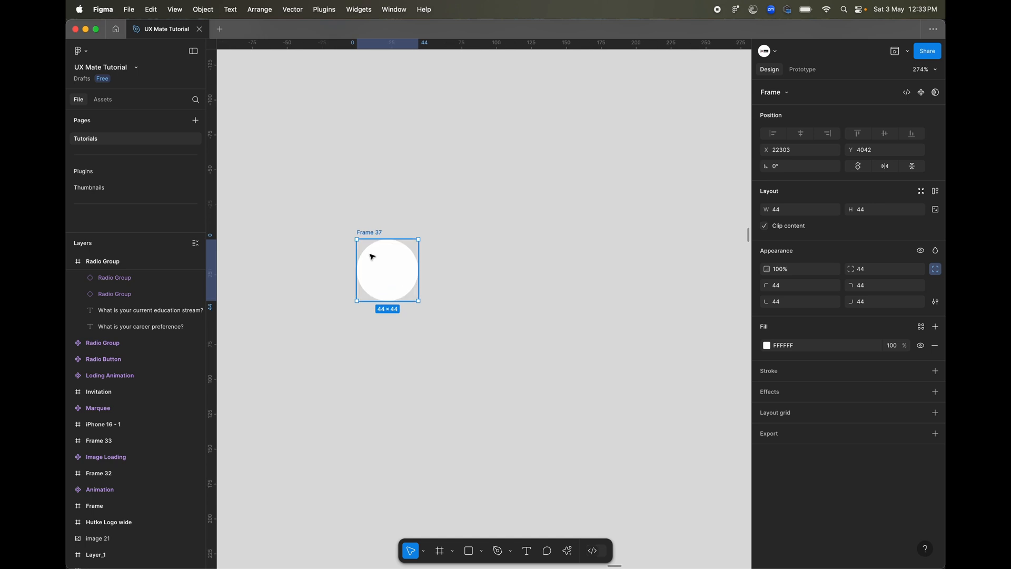
{"action": "double_click", "coordinate": [364, 231]}
{"action": "left_click", "coordinate": [331, 398]}
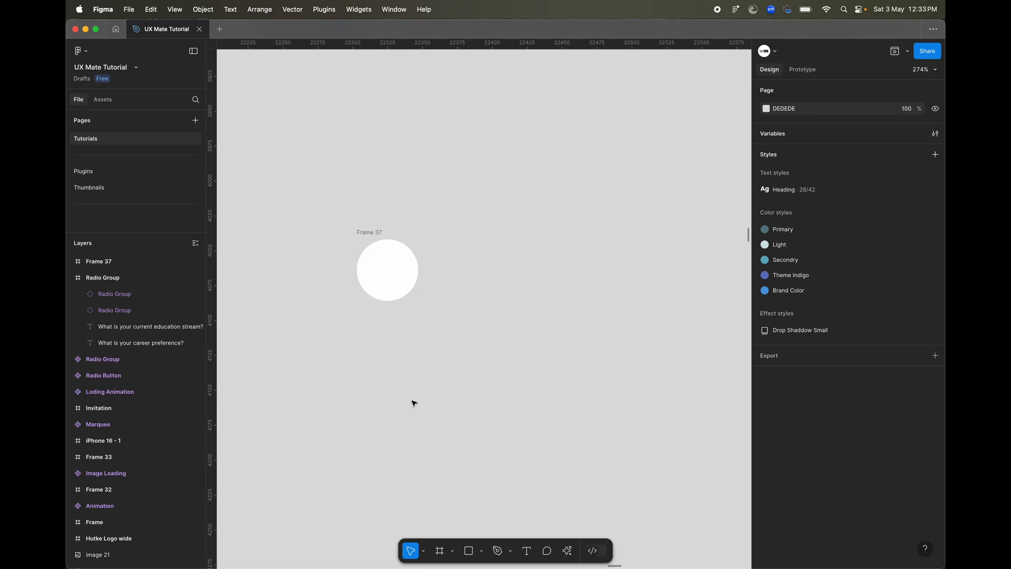
{"action": "left_click", "coordinate": [374, 237]}
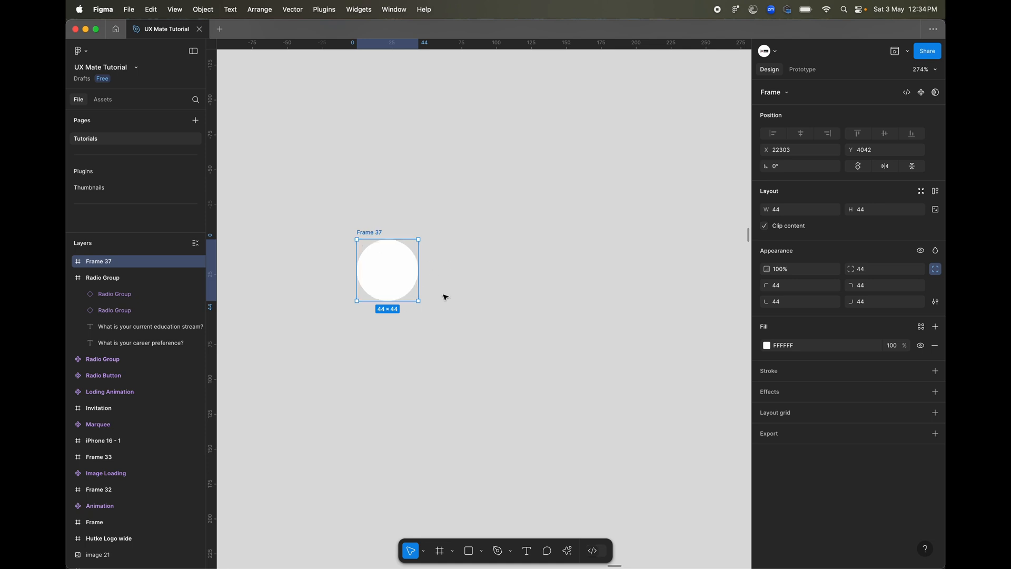
{"action": "double_click", "coordinate": [369, 231]}
{"action": "type", "text": "Se"}
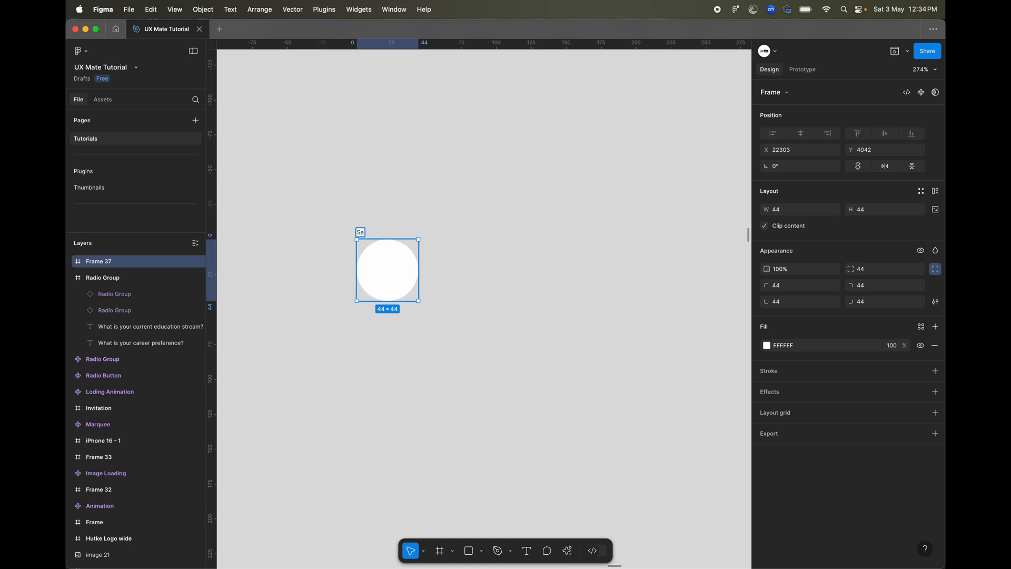
{"action": "type", "text": "lection E"}
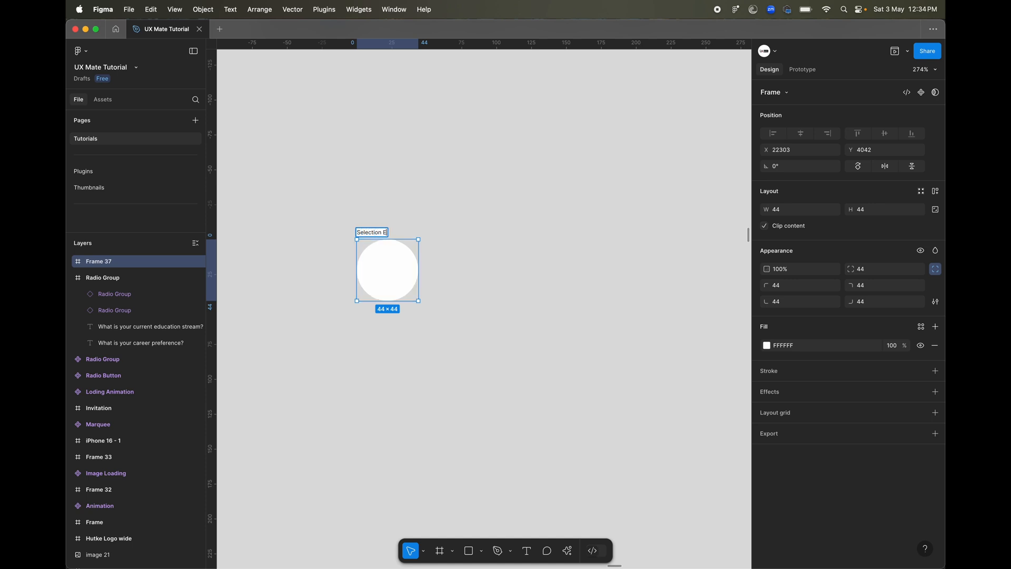
{"action": "type", "text": "lement"}
{"action": "key", "text": "Return"}
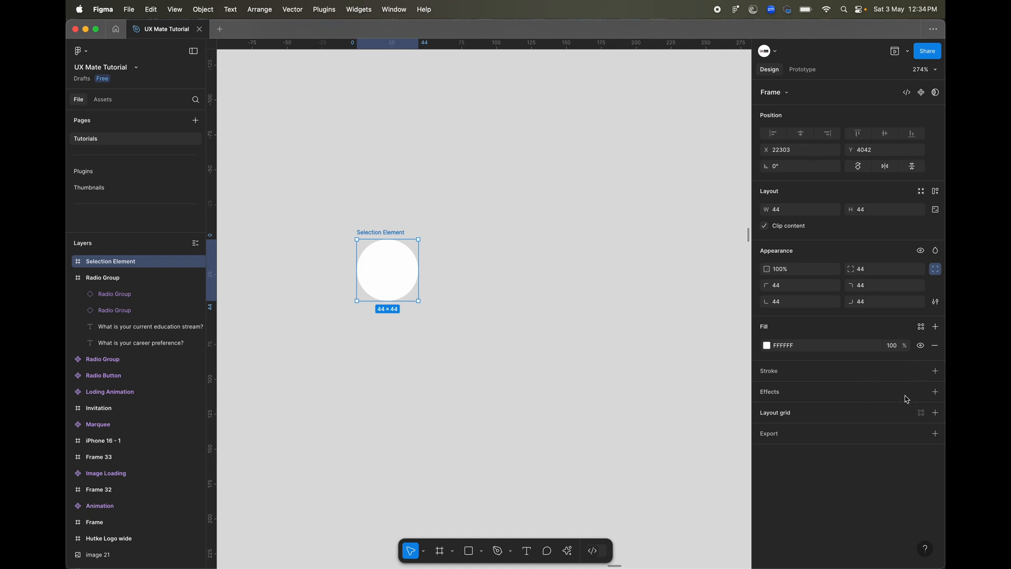
Give the Selection Element circle an inside stroke in the Theme Indigo colour style with a weight of 4.
{"action": "left_click", "coordinate": [920, 371]}
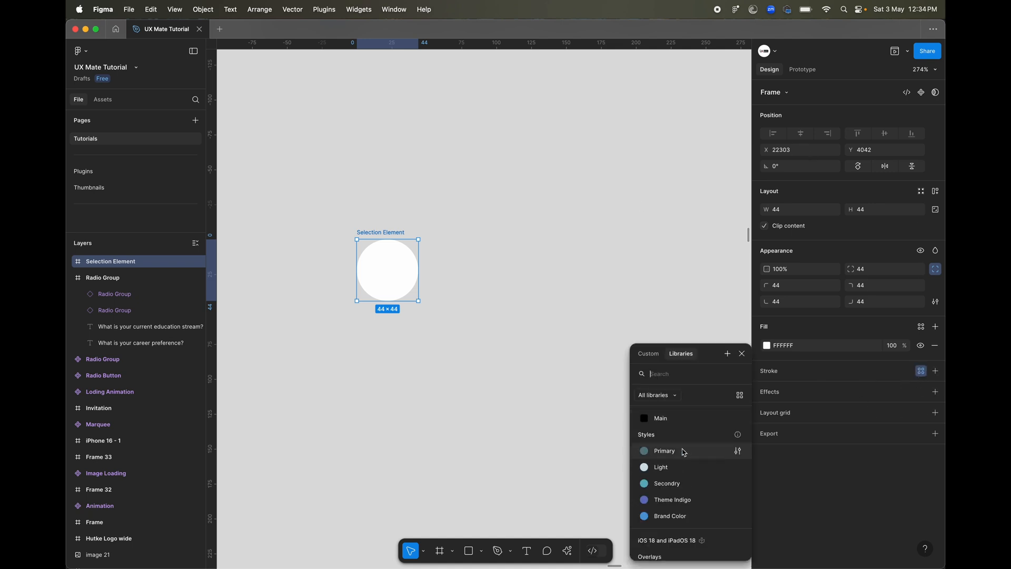
{"action": "left_click", "coordinate": [693, 500]}
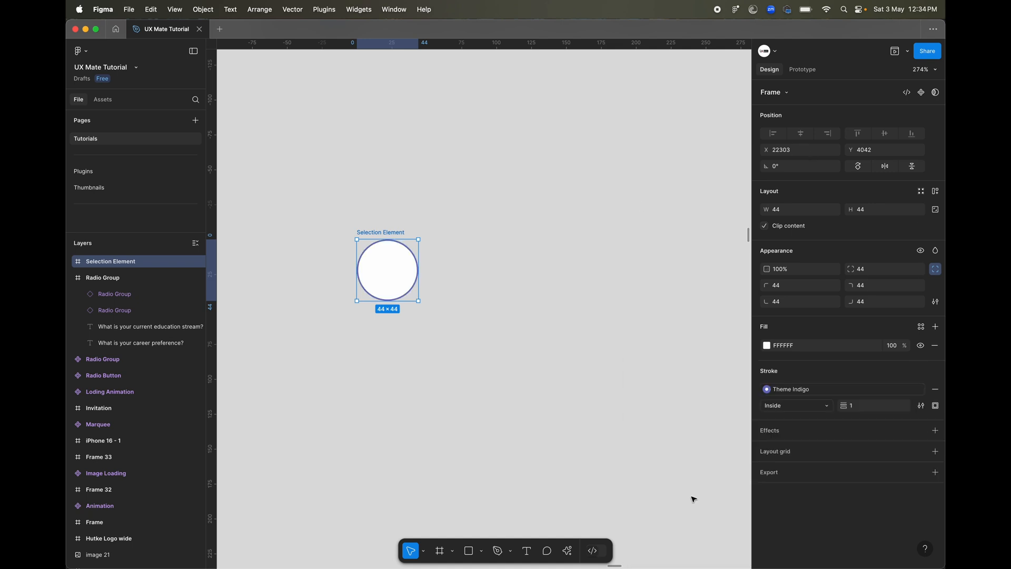
{"action": "left_click", "coordinate": [865, 410]}
{"action": "type", "text": "4"}
{"action": "key", "text": "Return"}
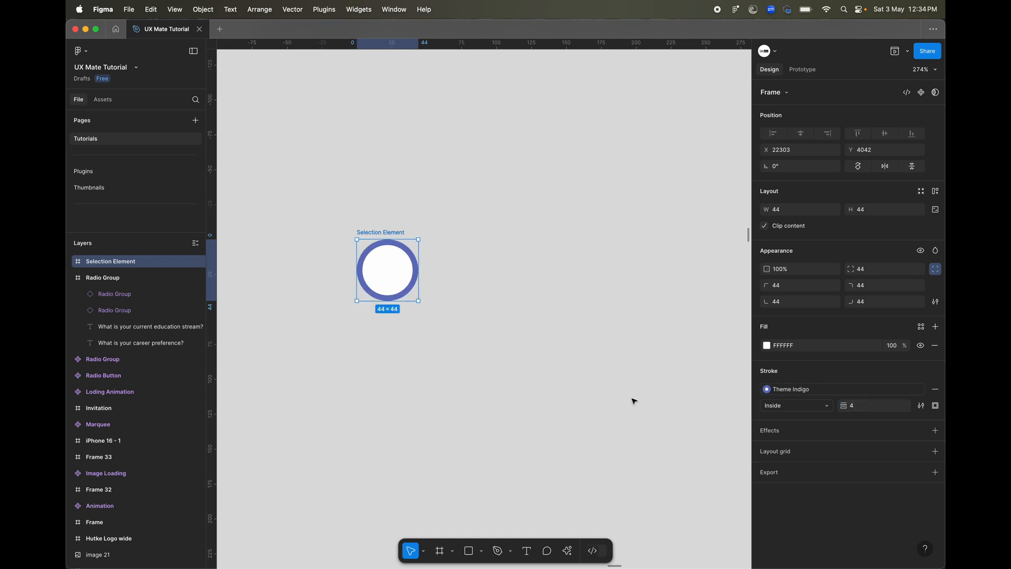
{"action": "left_click", "coordinate": [397, 371]}
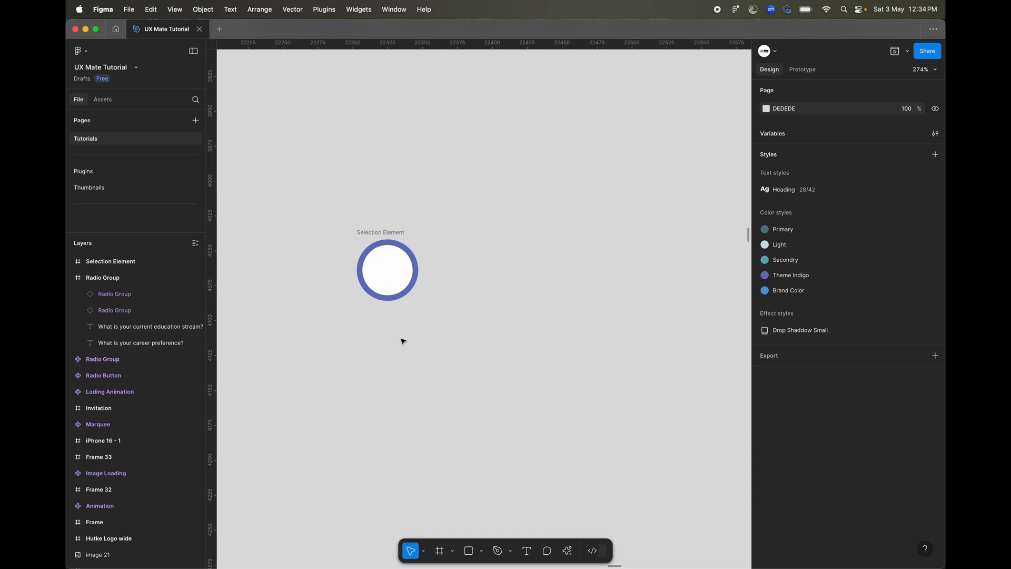
Add the text "Label" on the canvas and position it just beside the circle on its right-hand side.
{"action": "key", "text": "t"}
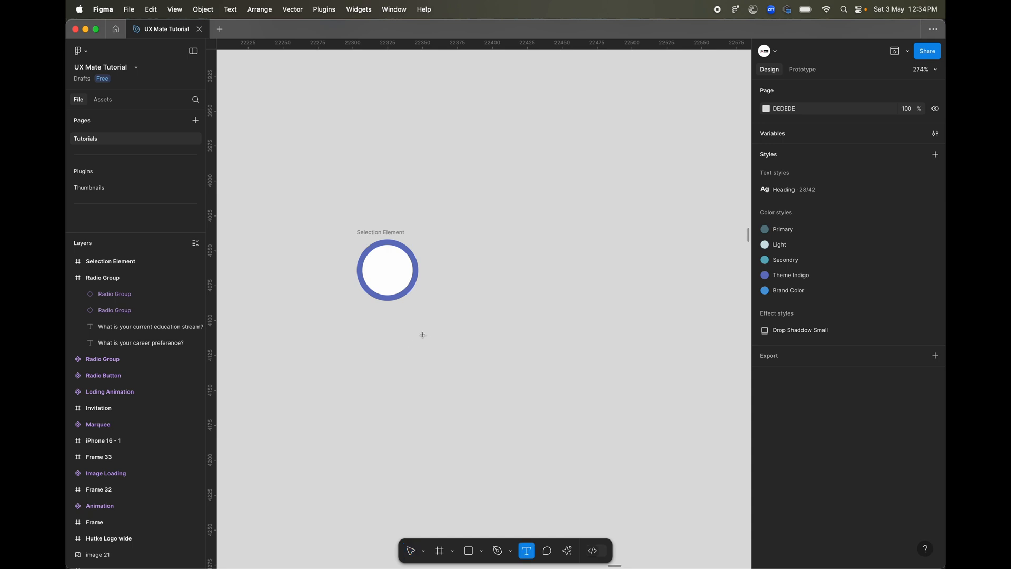
{"action": "left_click", "coordinate": [447, 271]}
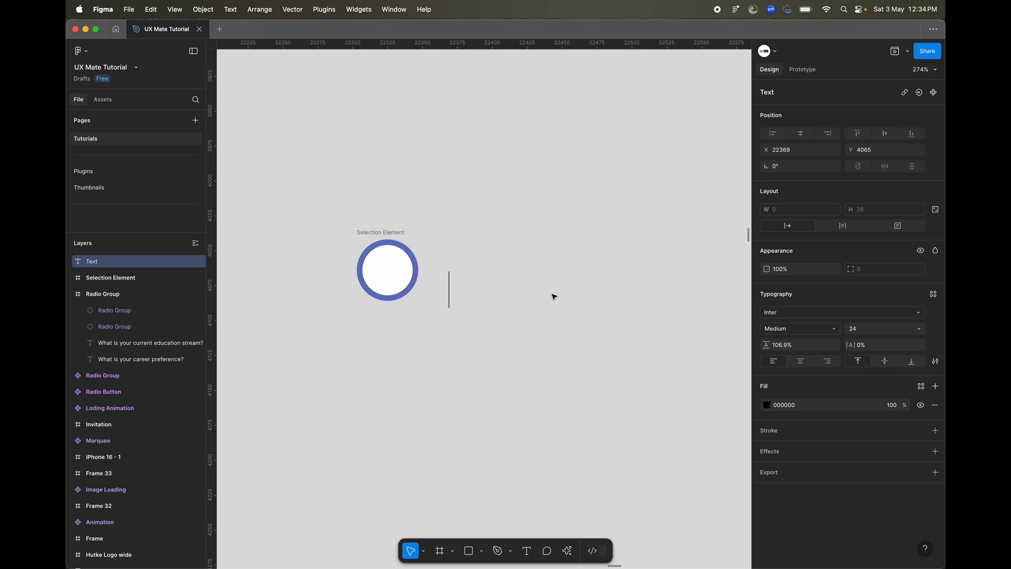
{"action": "type", "text": "Label"}
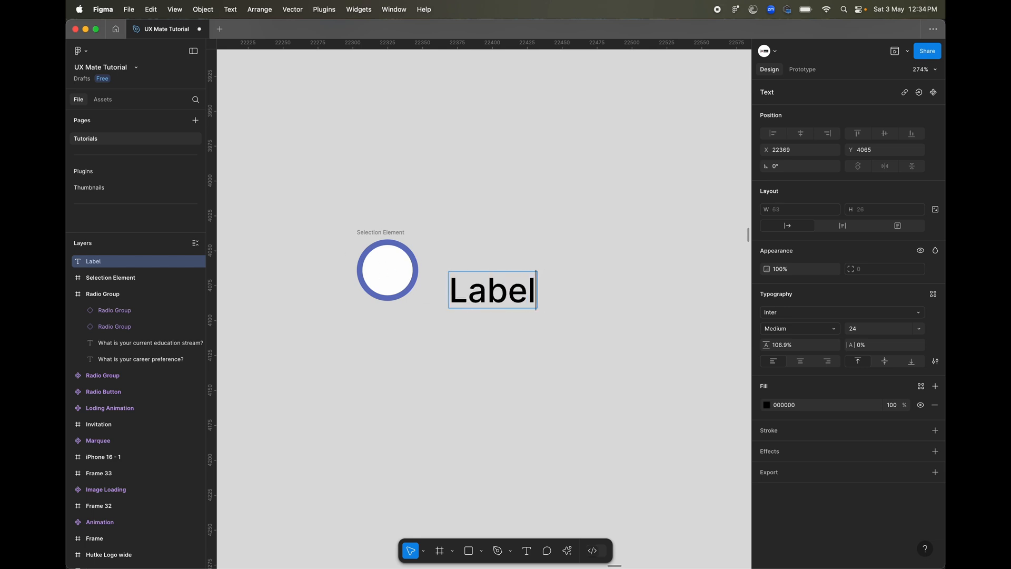
{"action": "key", "text": "Return"}
{"action": "key", "text": "BackSpace"}
{"action": "key", "text": "Escape"}
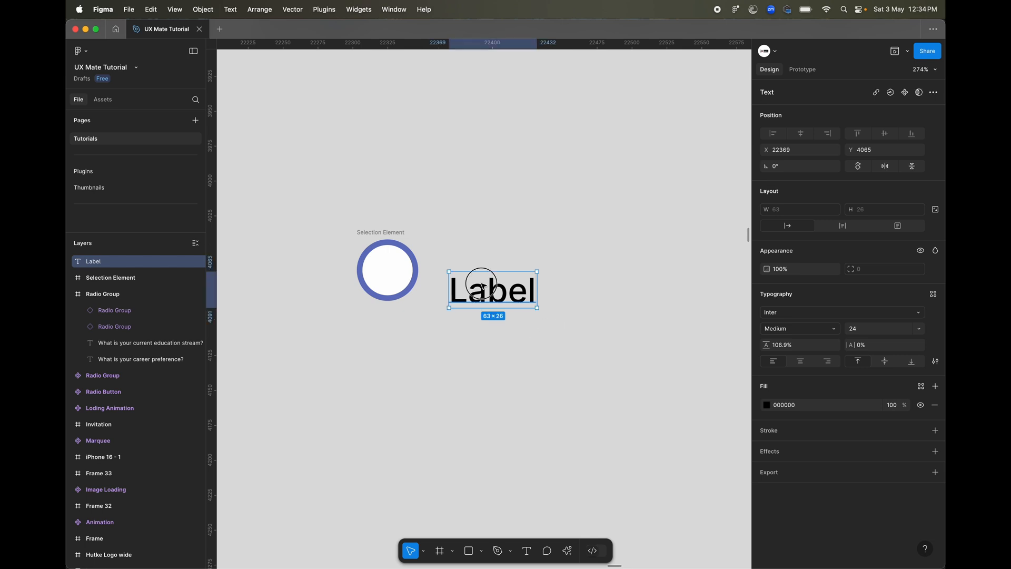
{"action": "left_click_drag", "start_coordinate": [480, 282], "coordinate": [476, 259]}
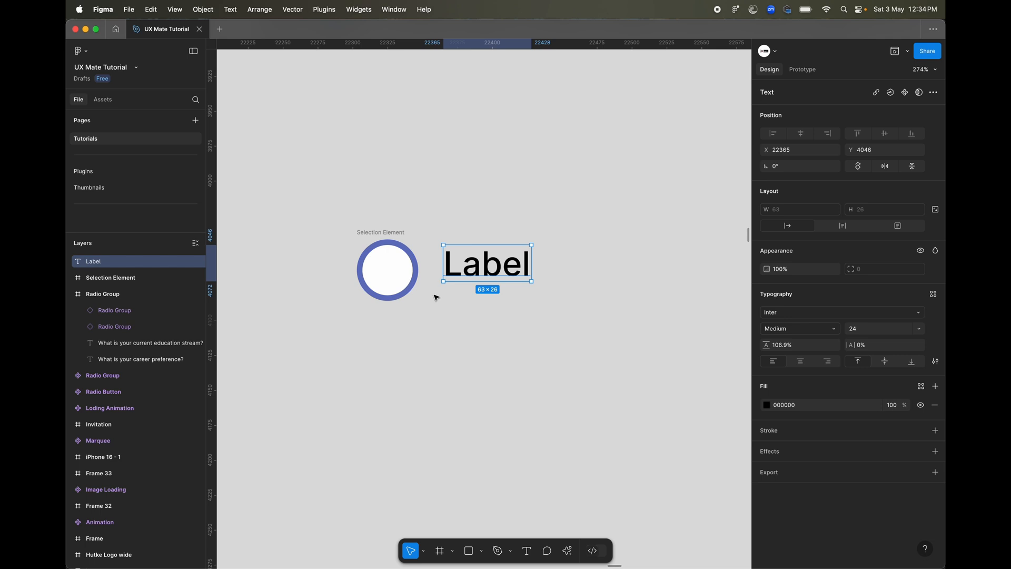
{"action": "left_click", "coordinate": [385, 234]}
{"action": "left_click", "coordinate": [468, 271], "text": "shift"}
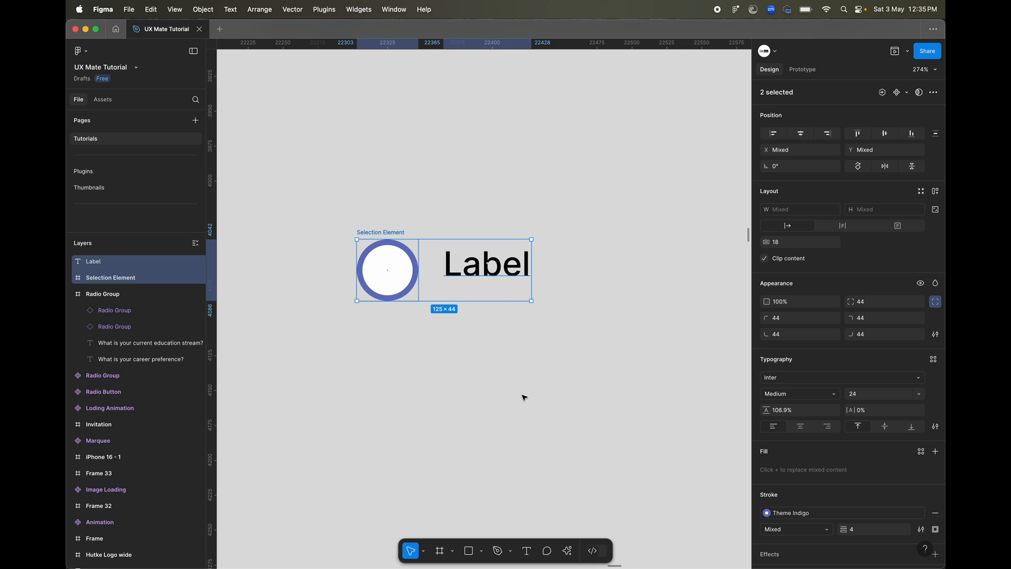
{"action": "left_click", "coordinate": [523, 419]}
Wrap the Selection Element and the Label text in a horizontal auto layout frame with a gap of 8.
{"action": "left_click", "coordinate": [380, 234]}
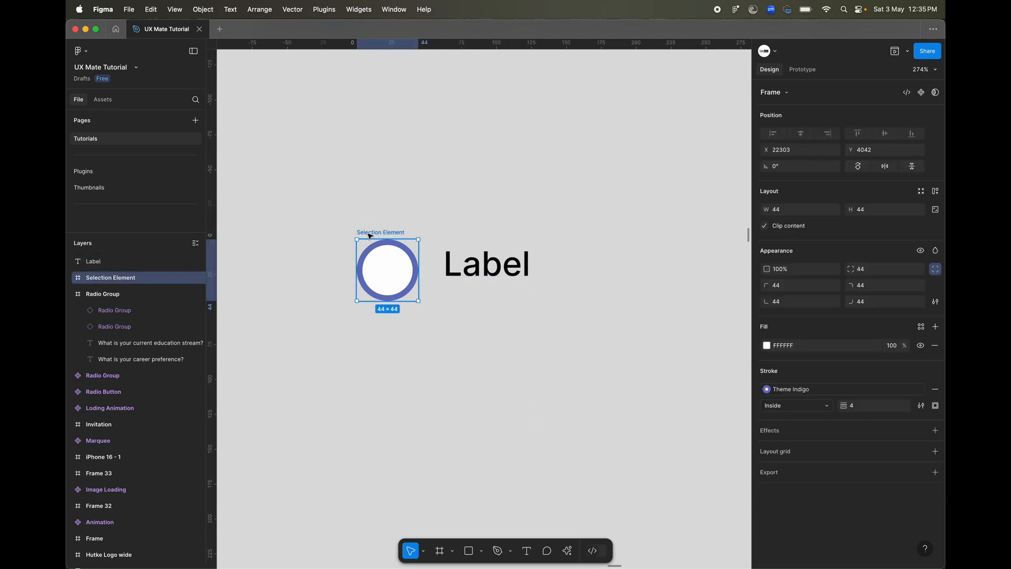
{"action": "left_click", "coordinate": [473, 267]}
{"action": "left_click", "coordinate": [396, 233], "text": "shift"}
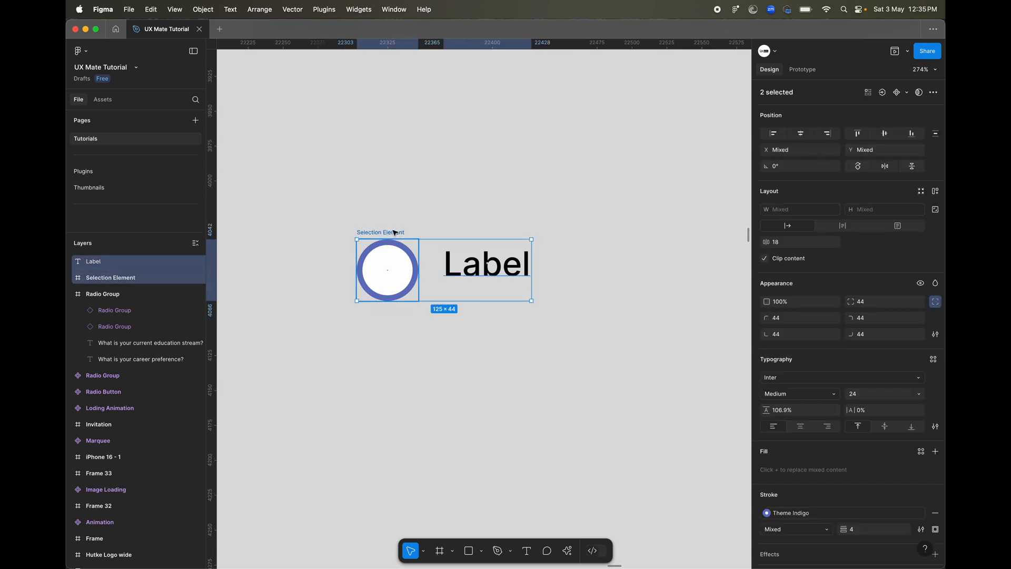
{"action": "key", "text": "shift+a"}
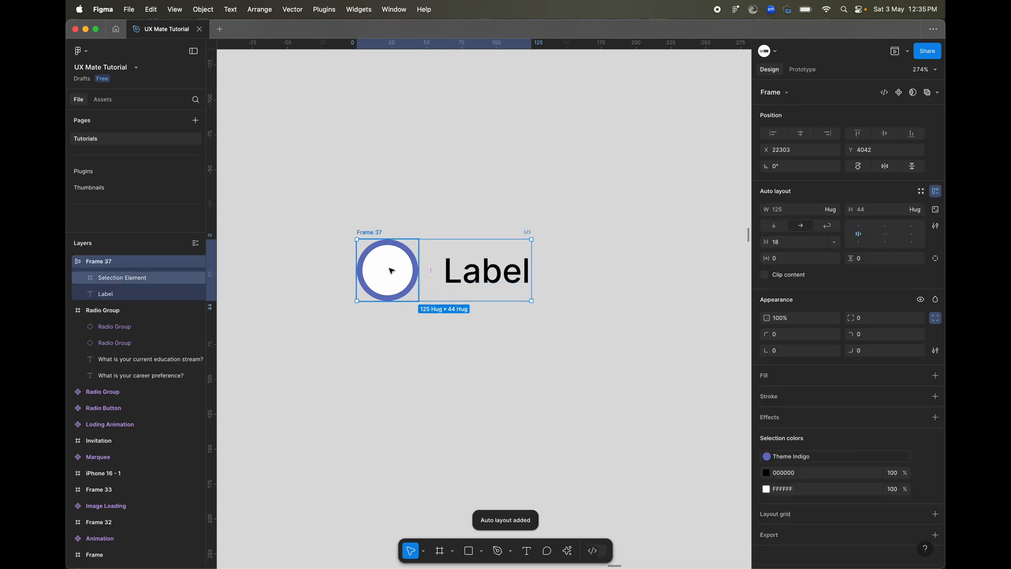
{"action": "left_click", "coordinate": [789, 246]}
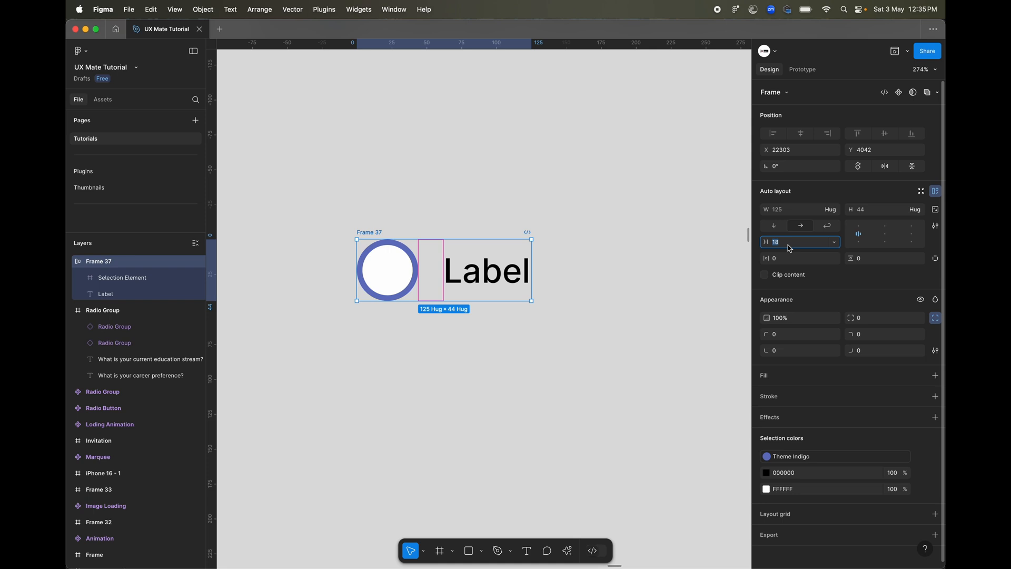
{"action": "type", "text": "8"}
{"action": "key", "text": "Return"}
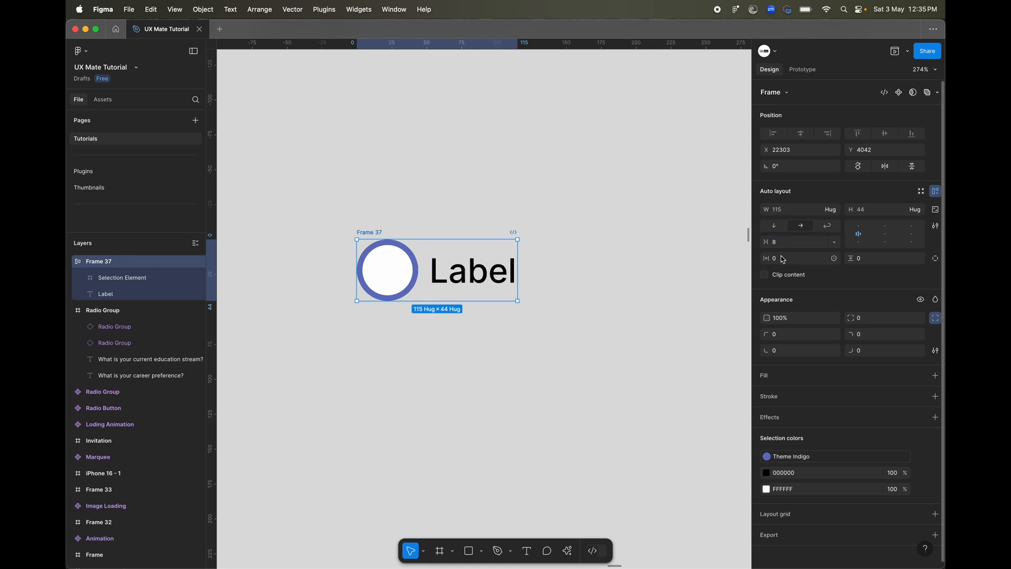
{"action": "left_click", "coordinate": [461, 348]}
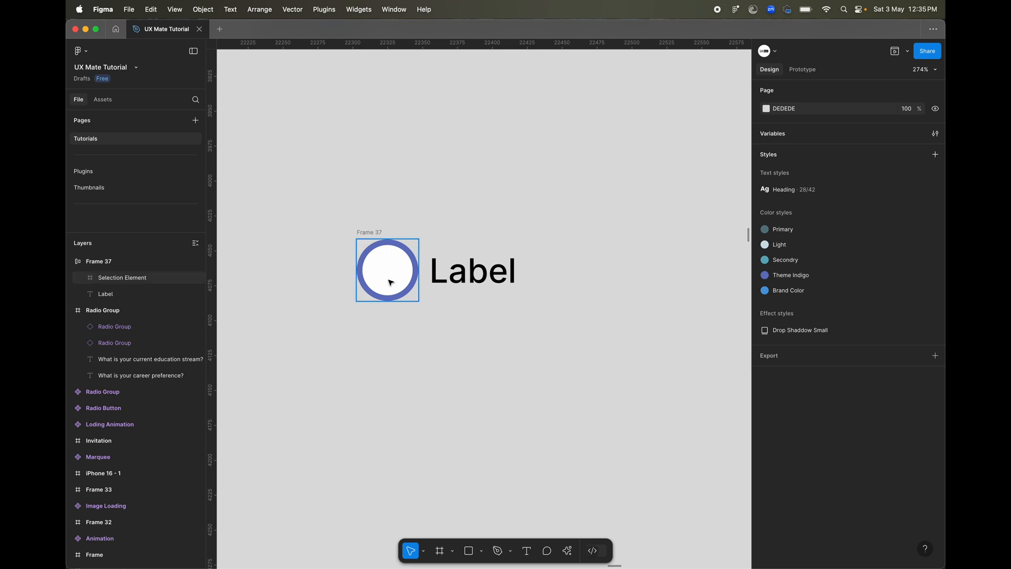
Rename the auto layout frame as "Radio Button / Default".
{"action": "left_click", "coordinate": [370, 237]}
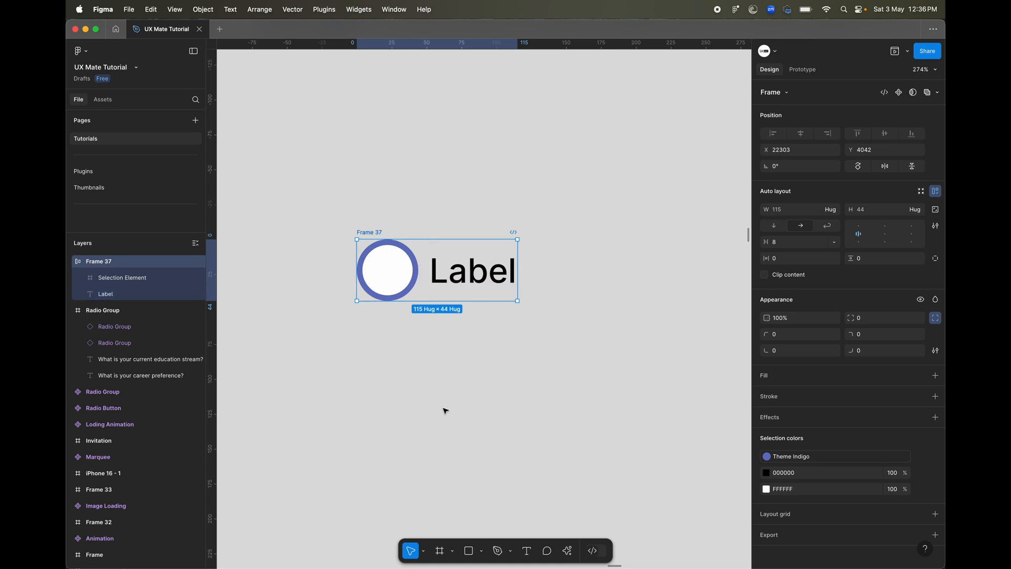
{"action": "double_click", "coordinate": [368, 233]}
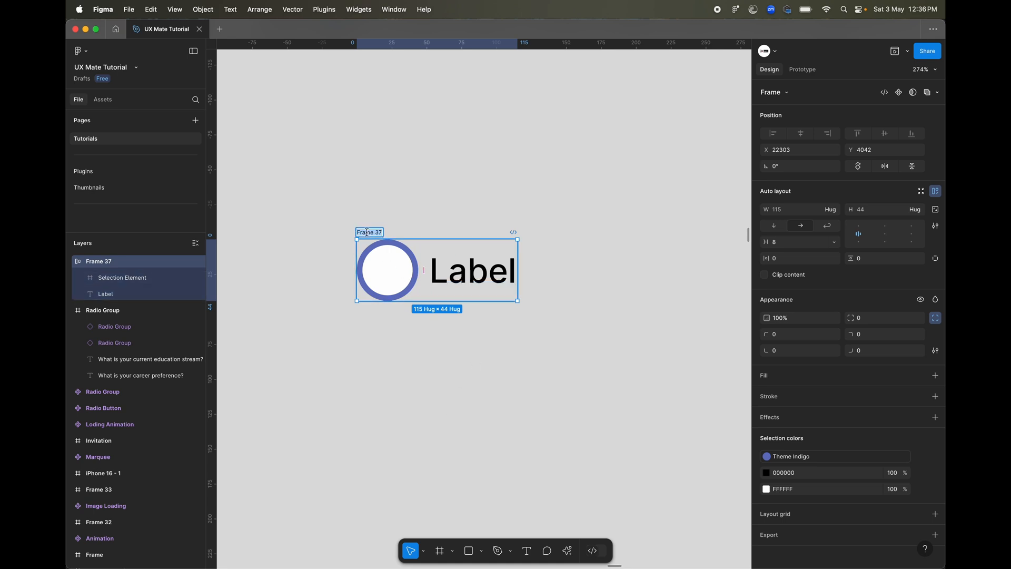
{"action": "type", "text": "Radio"}
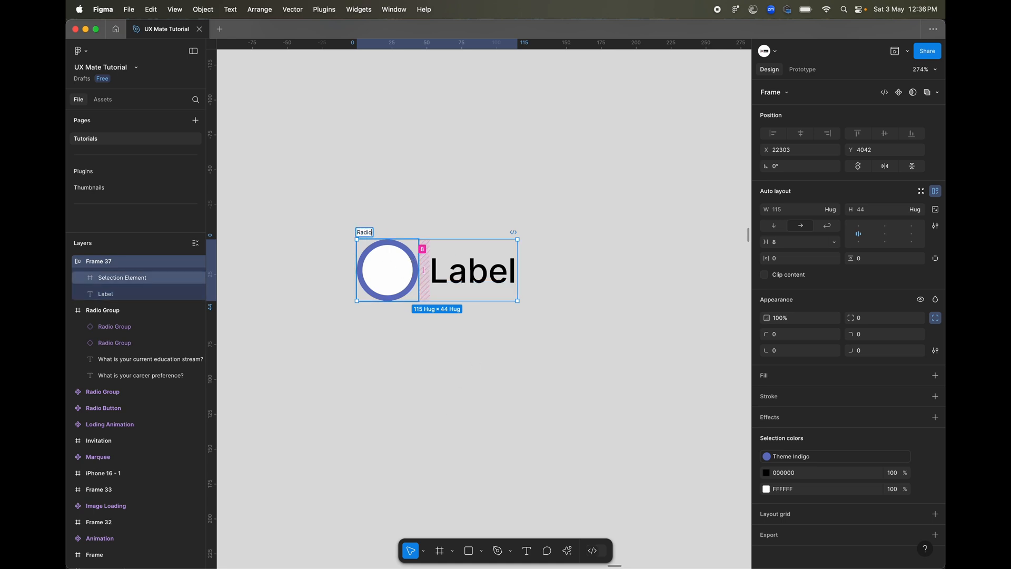
{"action": "type", "text": " Bttton / Default"}
{"action": "key", "text": "Return"}
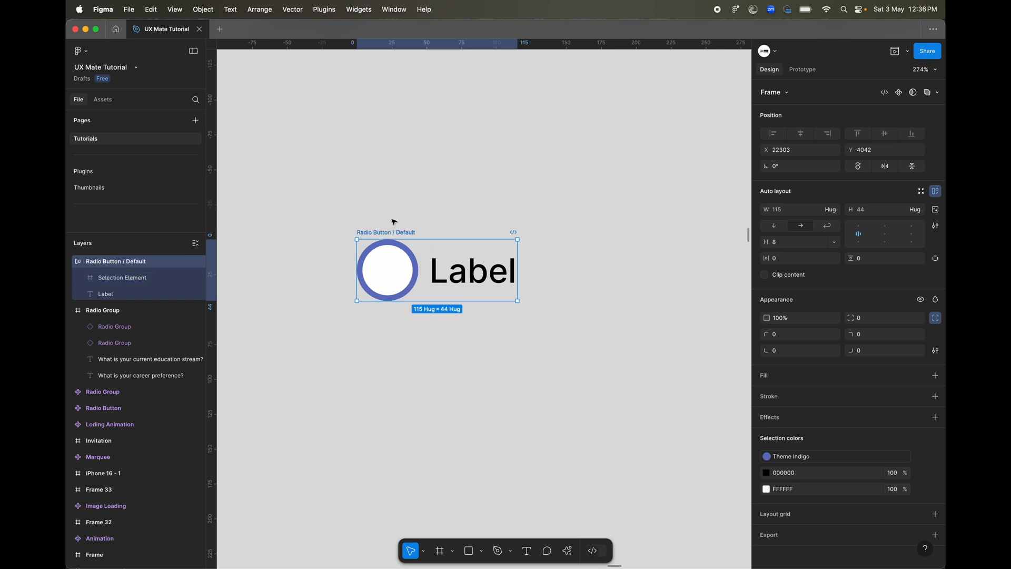
Duplicate the Radio Button / Default frame and place the copy directly below the original.
{"action": "left_click_drag", "start_coordinate": [388, 279], "coordinate": [393, 327]}
{"action": "left_click", "coordinate": [403, 353]}
{"action": "scroll", "coordinate": [404, 354], "scroll_direction": "down", "scroll_amount": 1}
{"action": "scroll", "coordinate": [403, 354], "scroll_direction": "left", "scroll_amount": 1}
{"action": "left_click", "coordinate": [389, 401]}
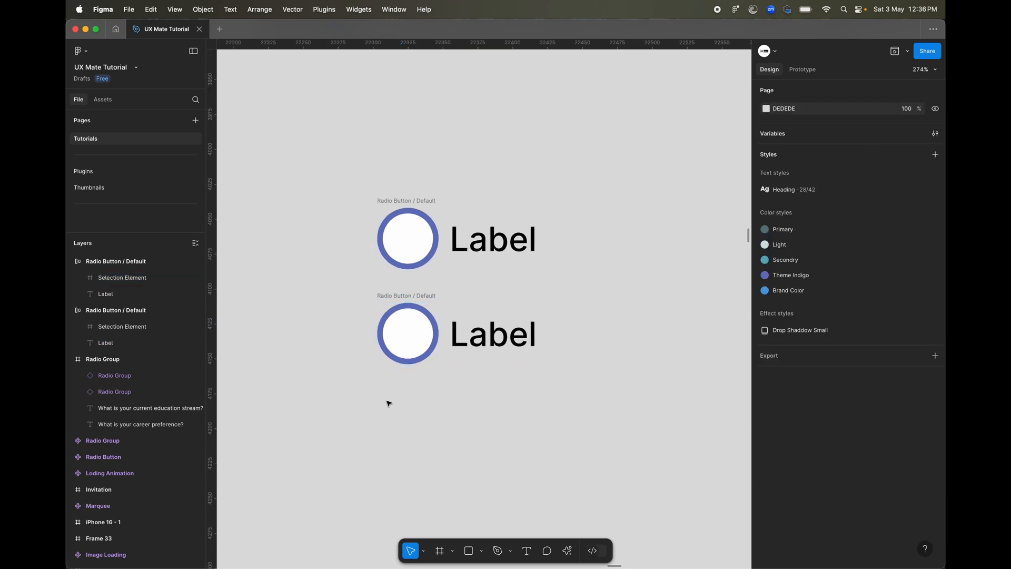
Draw an ellipse of about 18 × 18 inside the Selection Element of the lower radio button.
{"action": "left_click", "coordinate": [485, 552]}
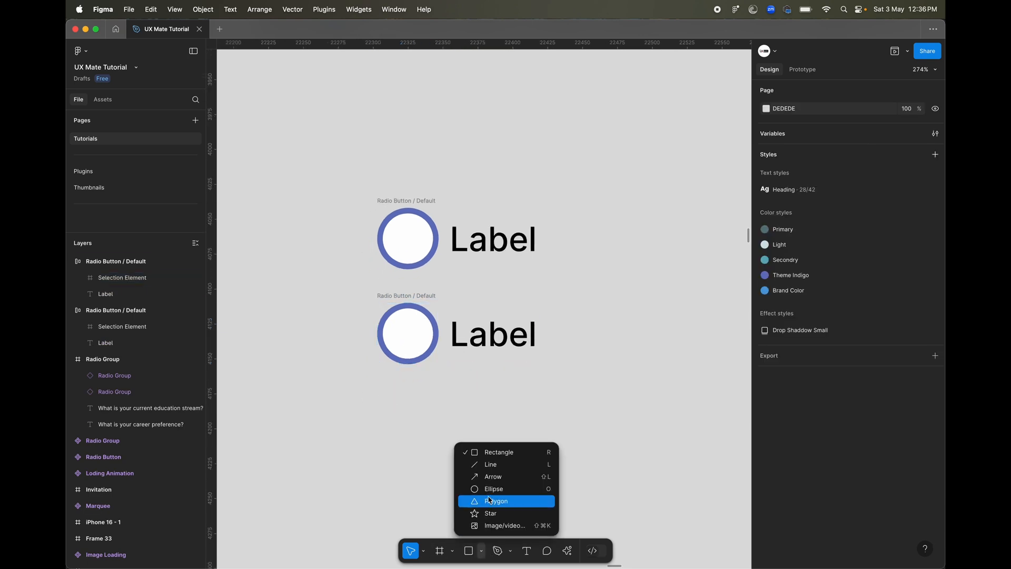
{"action": "left_click", "coordinate": [474, 490]}
{"action": "left_click_drag", "start_coordinate": [402, 324], "coordinate": [427, 350]}
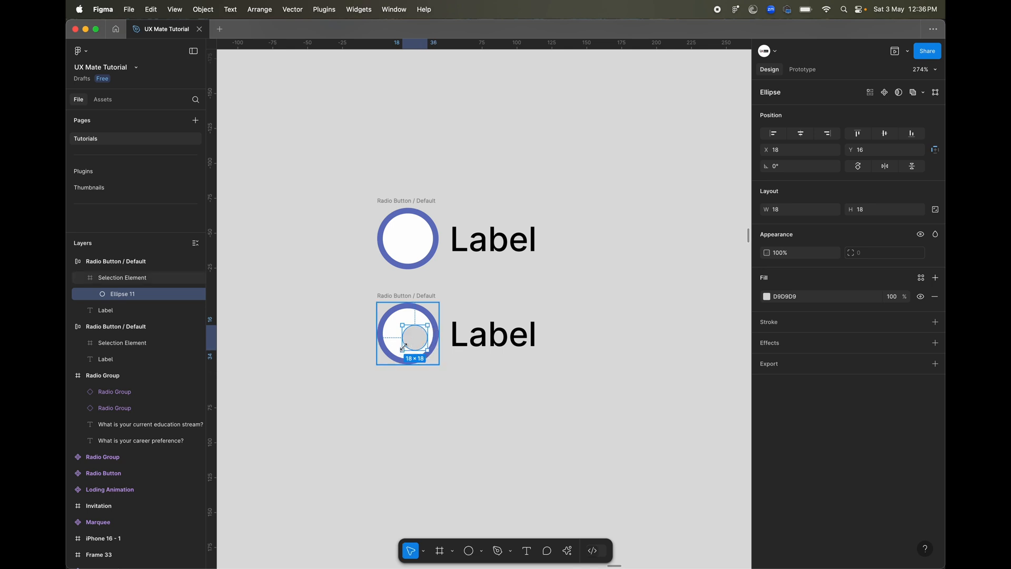
Apply the Theme Indigo color style to the fill of the small ellipse in the lower radio button.
{"action": "left_click", "coordinate": [921, 278]}
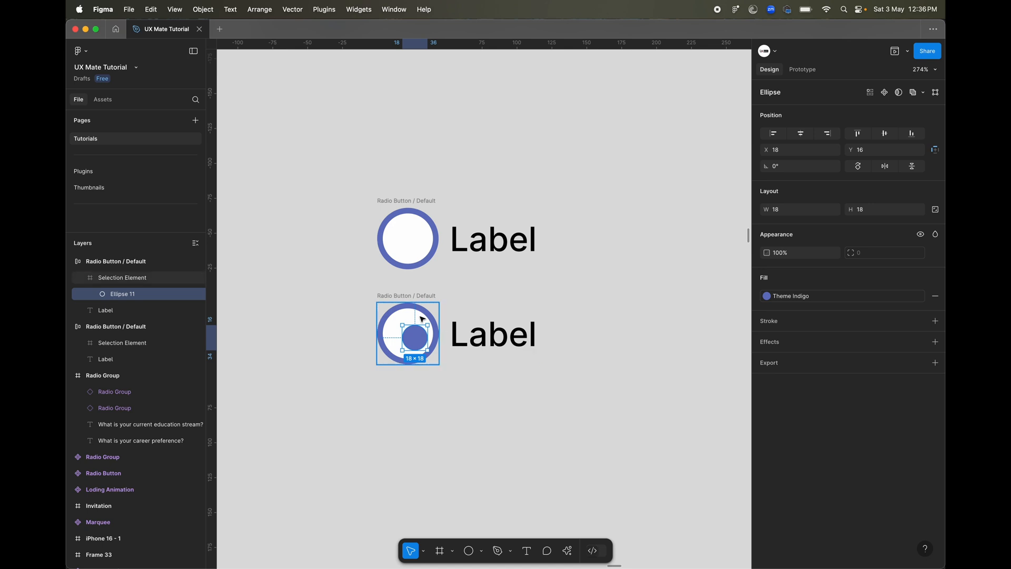
{"action": "scroll", "coordinate": [422, 315], "scroll_direction": "up", "scroll_amount": 3}
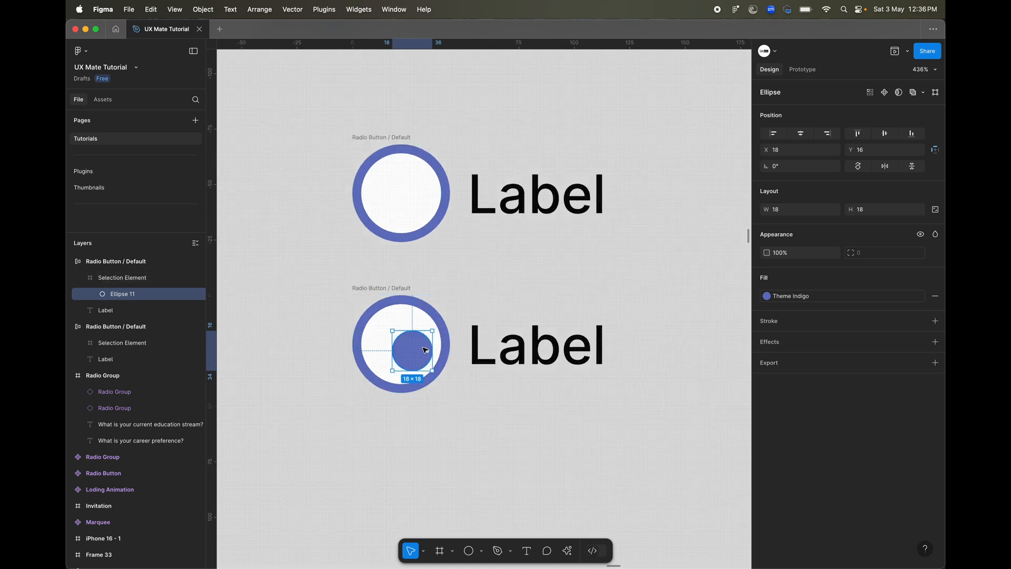
Add auto layout to the lower radio button's Selection Element, with a fixed size of 44 × 44 and centered content.
{"action": "left_click", "coordinate": [406, 306]}
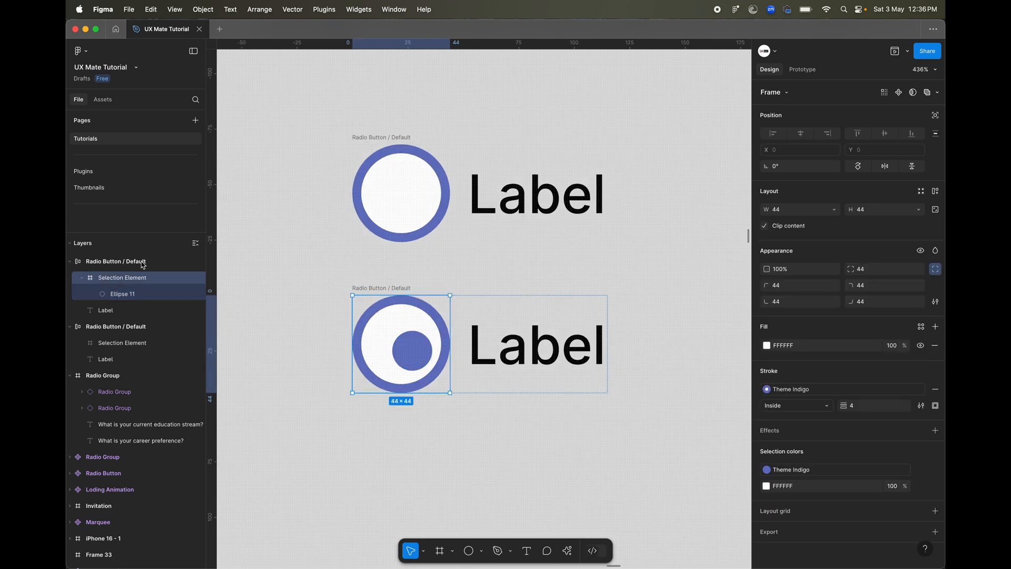
{"action": "key", "text": "shift+a"}
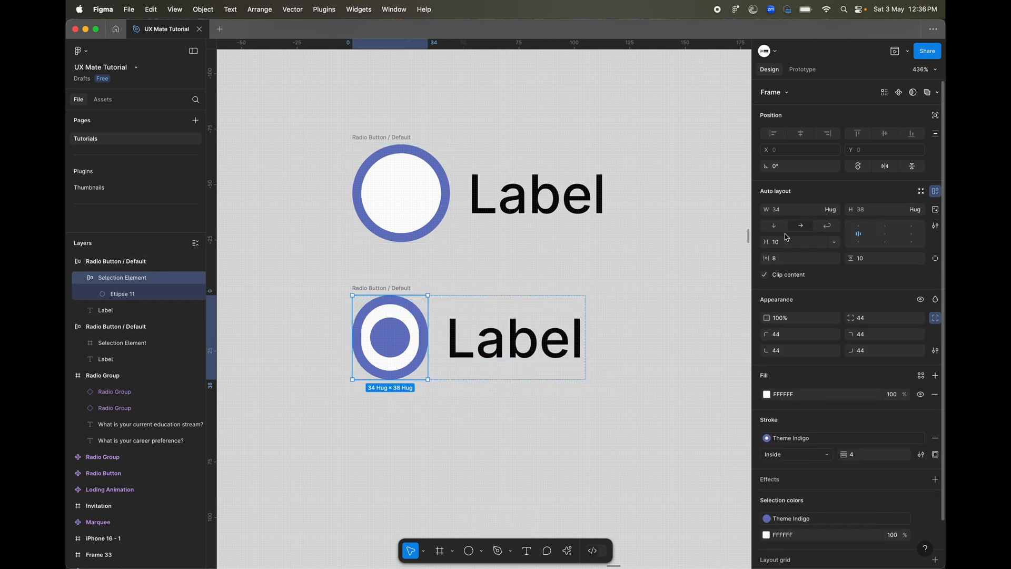
{"action": "left_click", "coordinate": [788, 207]}
{"action": "type", "text": "44"}
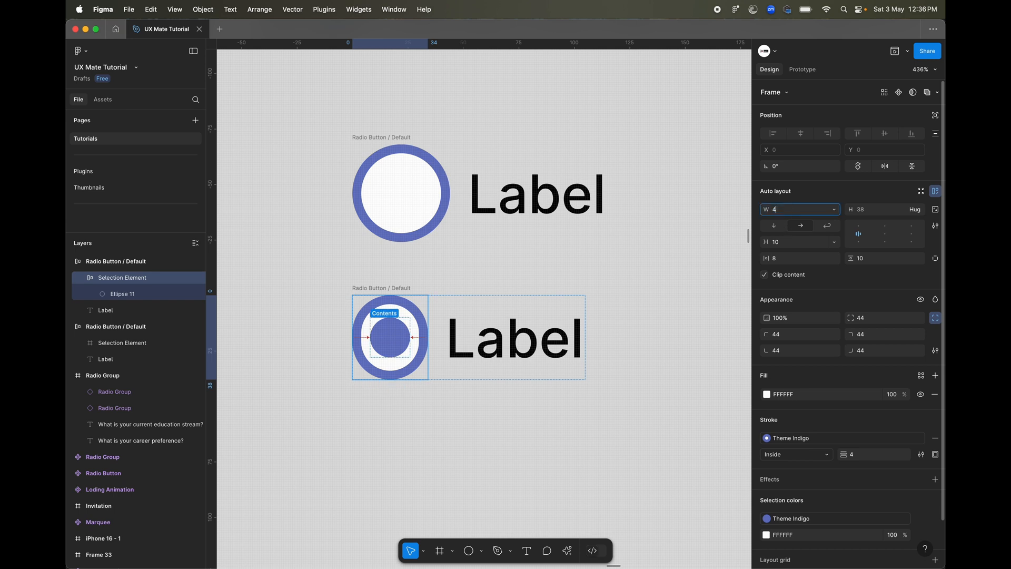
{"action": "key", "text": "Tab"}
{"action": "type", "text": "44"}
{"action": "key", "text": "Return"}
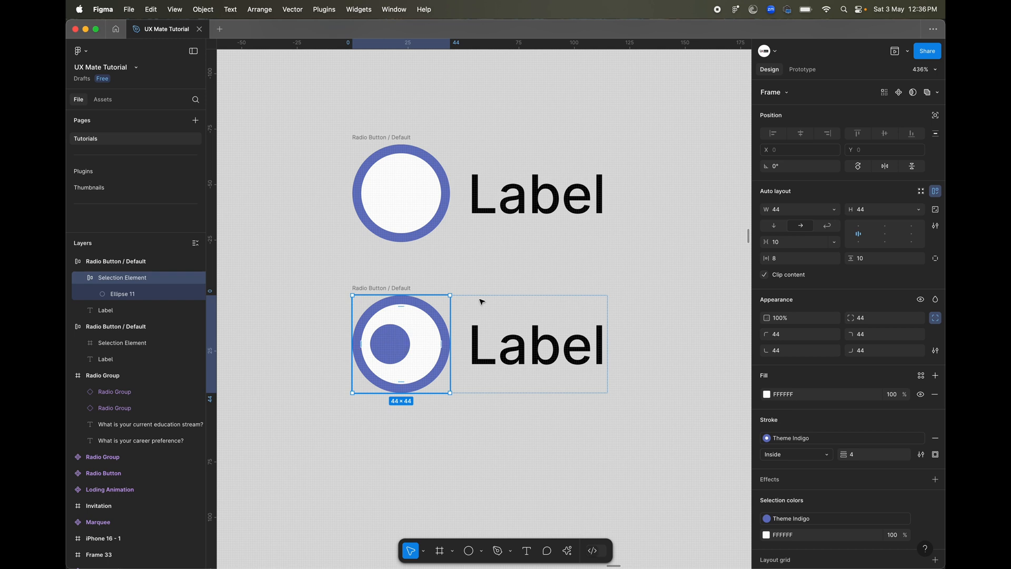
{"action": "left_click", "coordinate": [887, 234]}
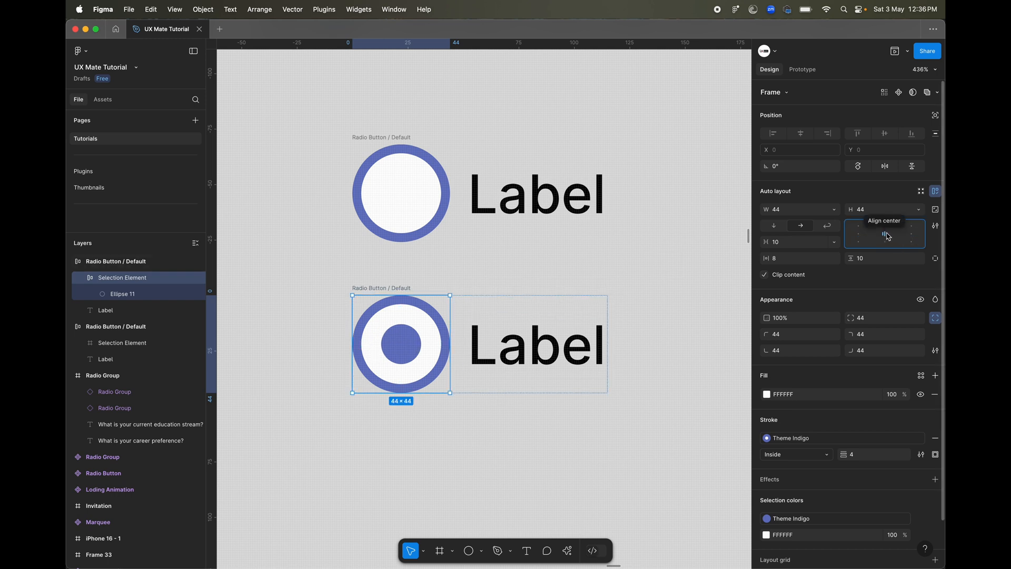
Enlarge the inner ellipse of the lower radio button to about 28 × 28, keeping it centered in the ring.
{"action": "left_click", "coordinate": [401, 342]}
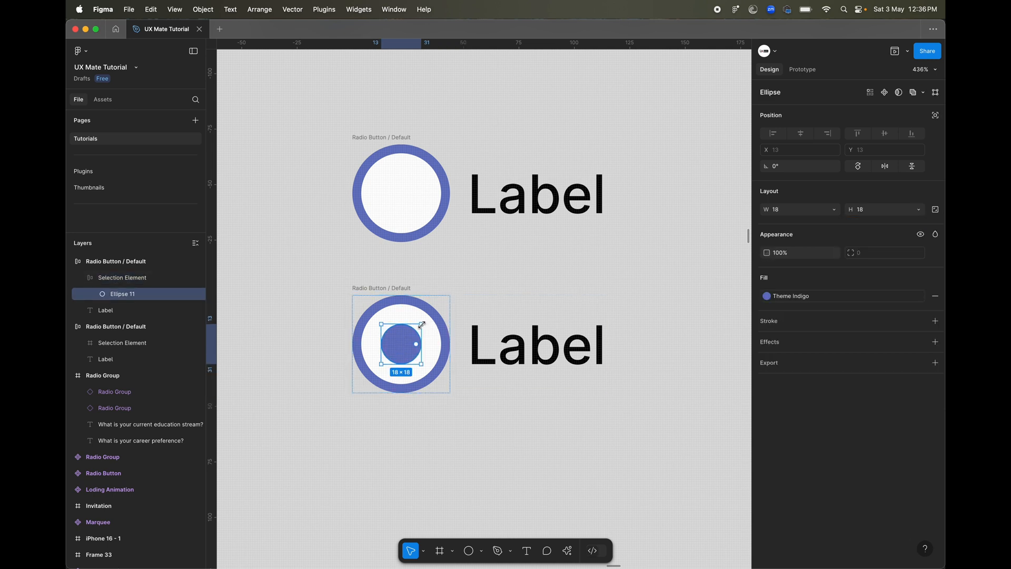
{"action": "left_click_drag", "start_coordinate": [421, 325], "coordinate": [427, 317]}
{"action": "left_click", "coordinate": [463, 431]}
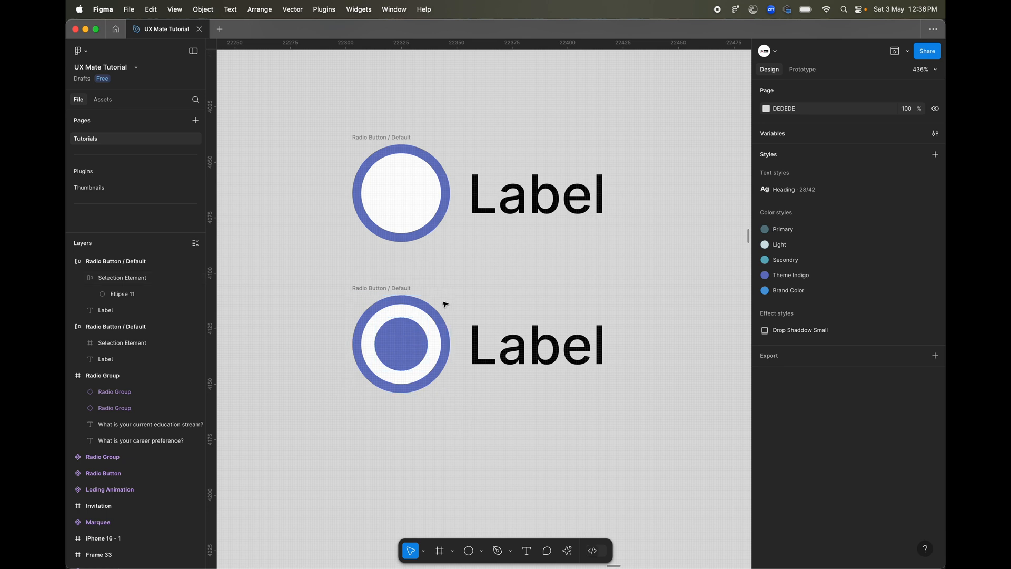
{"action": "scroll", "coordinate": [445, 443], "scroll_direction": "down", "scroll_amount": 5}
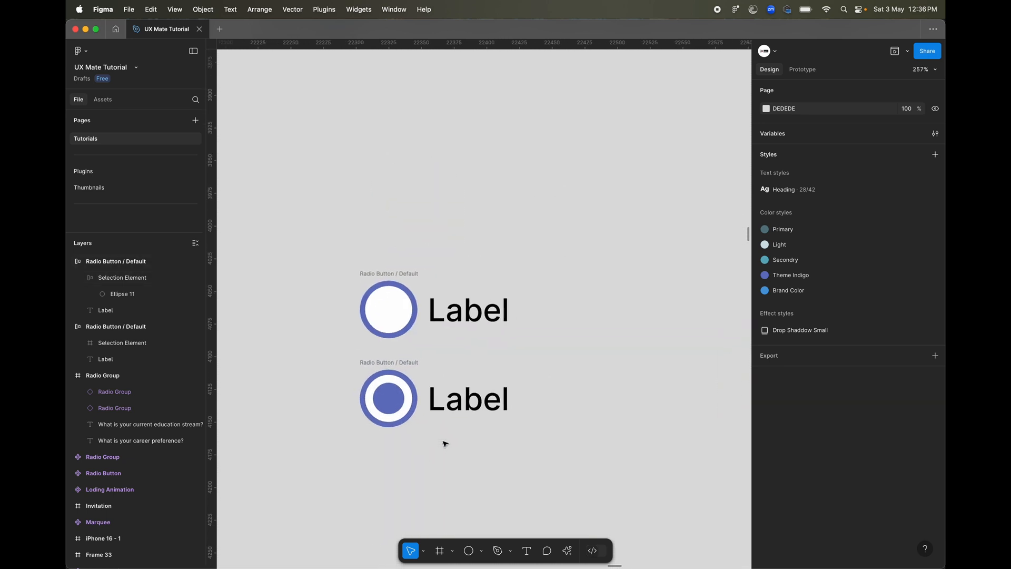
{"action": "left_click", "coordinate": [374, 407]}
{"action": "scroll", "coordinate": [374, 407], "scroll_direction": "up", "scroll_amount": 10}
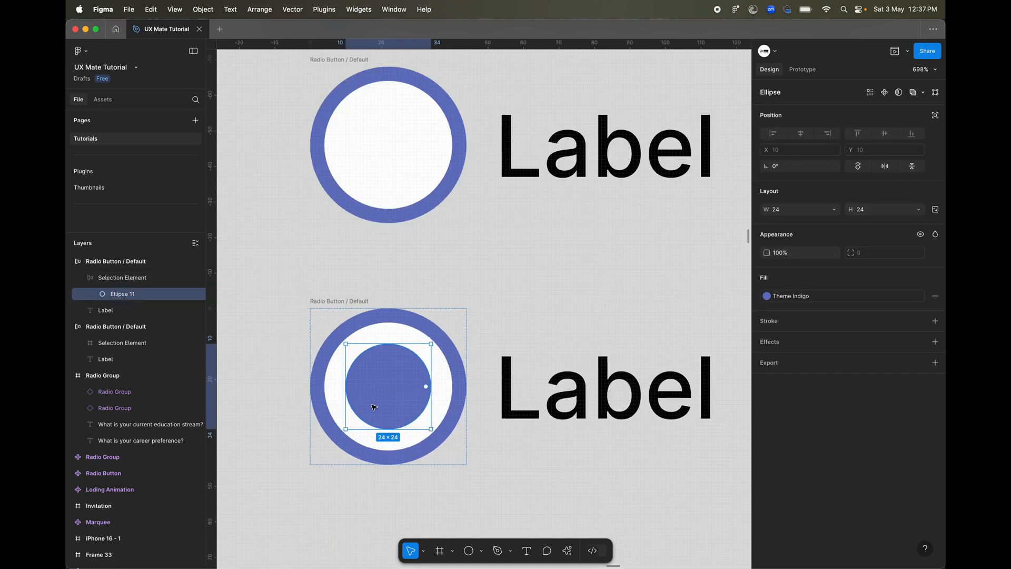
{"action": "key", "text": "alt"}
{"action": "left_click_drag", "start_coordinate": [478, 296], "coordinate": [484, 289]}
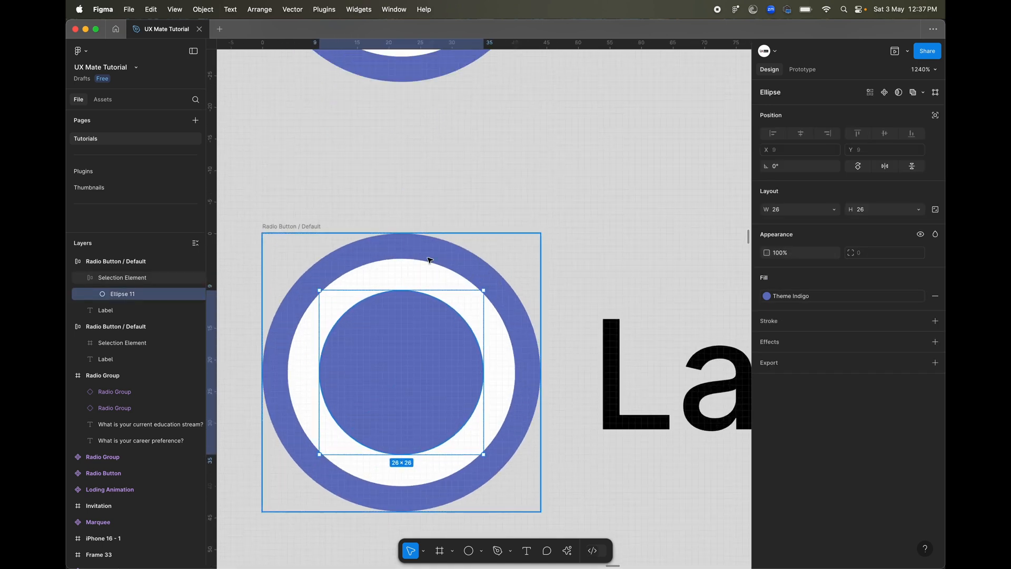
{"action": "key", "text": "alt"}
{"action": "left_click_drag", "start_coordinate": [483, 290], "coordinate": [490, 284]}
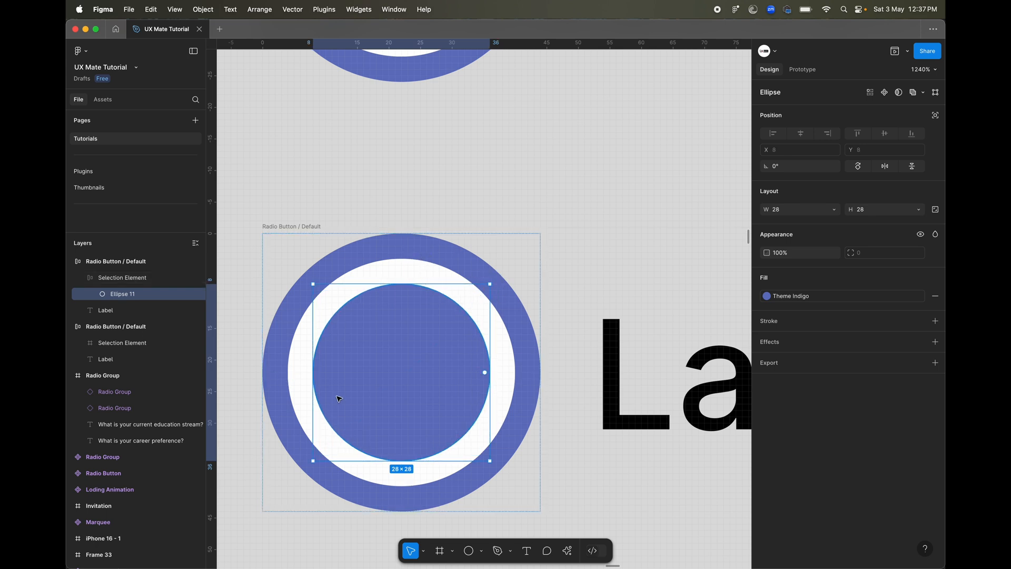
{"action": "scroll", "coordinate": [338, 399], "scroll_direction": "down", "scroll_amount": 5}
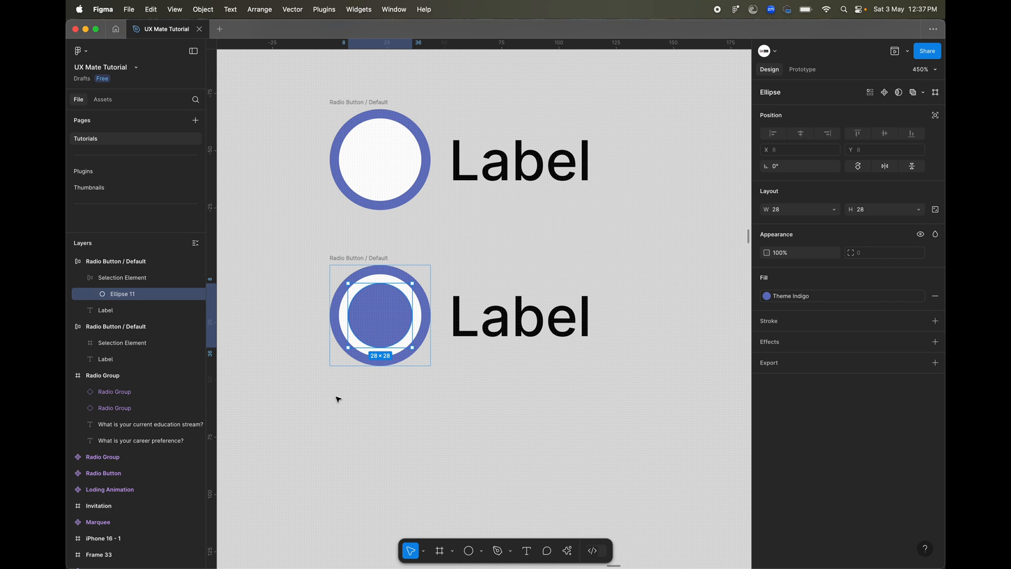
{"action": "left_click", "coordinate": [322, 458]}
{"action": "scroll", "coordinate": [321, 459], "scroll_direction": "down", "scroll_amount": 10}
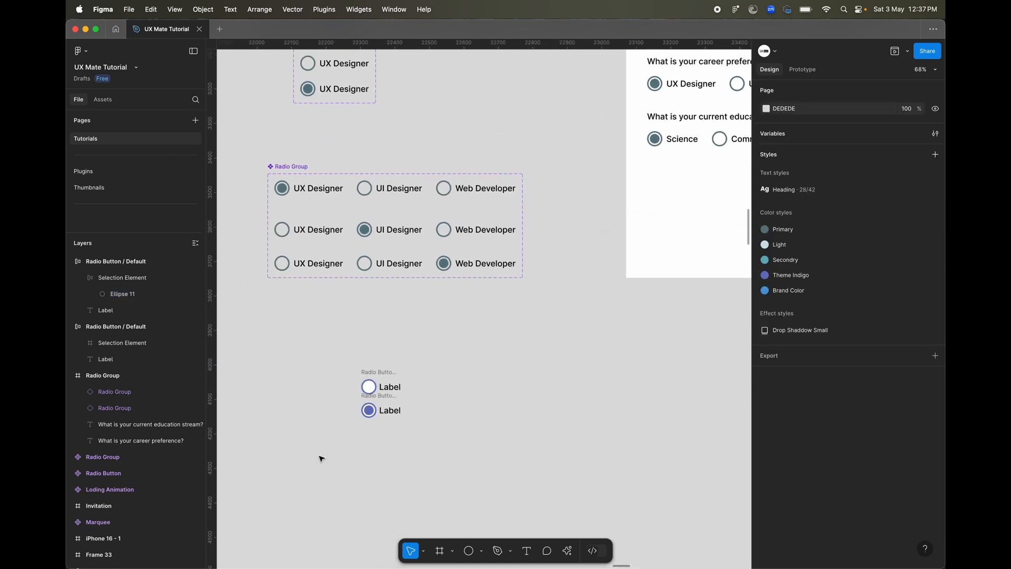
{"action": "scroll", "coordinate": [321, 459], "scroll_direction": "left", "scroll_amount": 1}
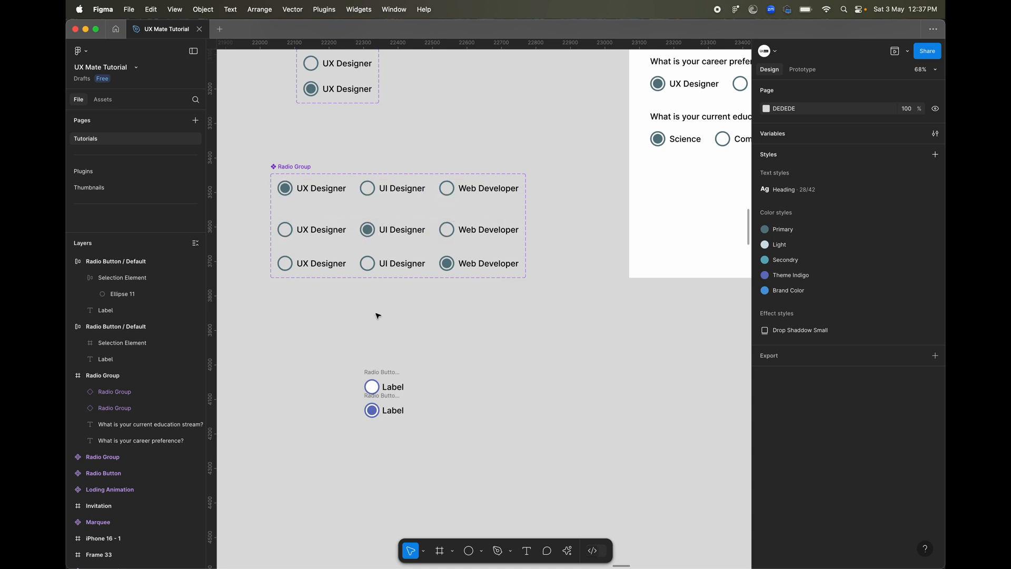
{"action": "scroll", "coordinate": [376, 315], "scroll_direction": "up", "scroll_amount": 10}
{"action": "scroll", "coordinate": [333, 472], "scroll_direction": "down", "scroll_amount": 2}
{"action": "scroll", "coordinate": [334, 472], "scroll_direction": "left", "scroll_amount": 2}
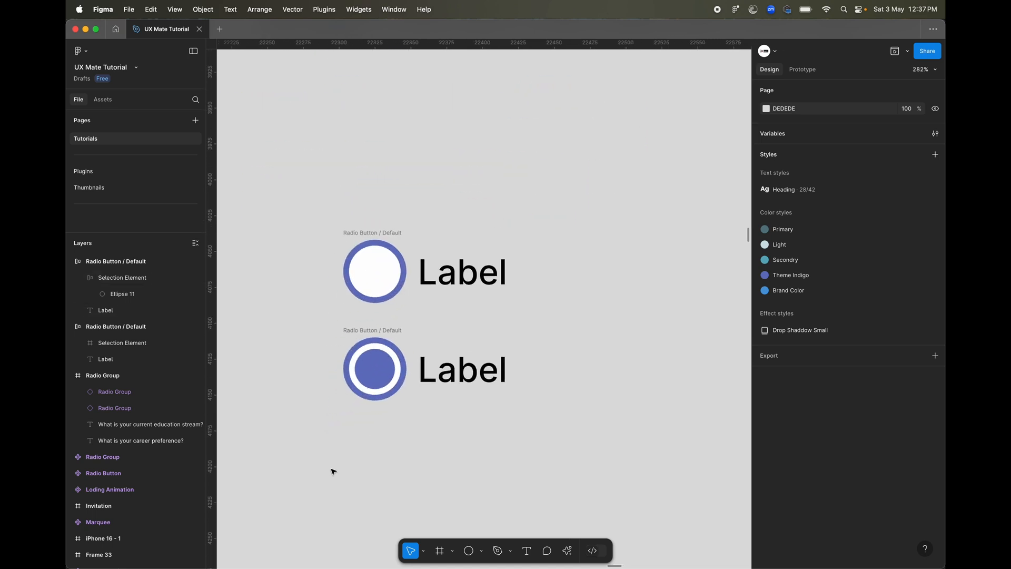
Rename the lower radio button frame as "Radio Button / Selected".
{"action": "double_click", "coordinate": [386, 330]}
{"action": "double_click", "coordinate": [391, 329]}
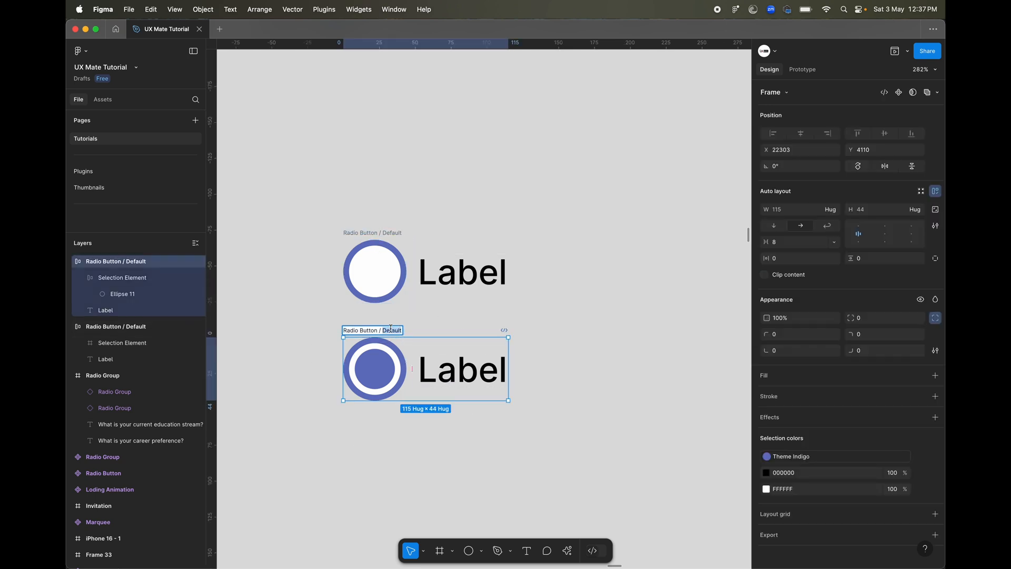
{"action": "type", "text": "Selected"}
{"action": "key", "text": "Return"}
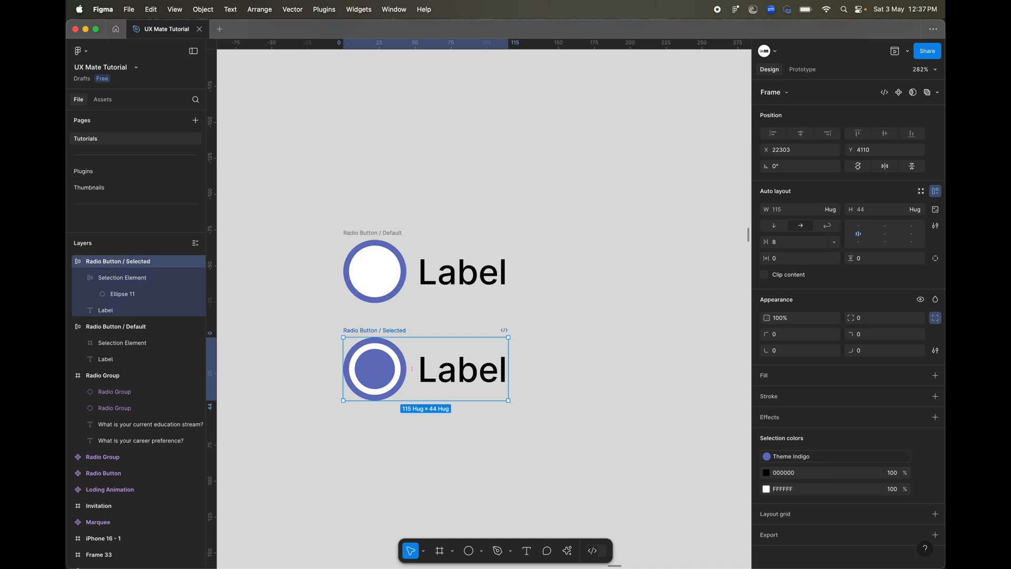
{"action": "left_click", "coordinate": [358, 245]}
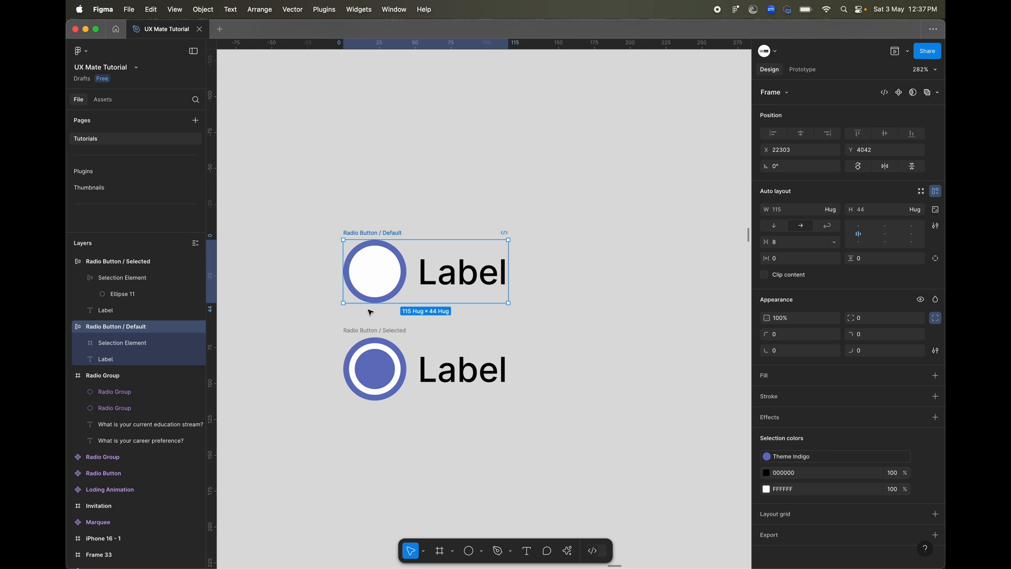
{"action": "left_click", "coordinate": [361, 330], "text": "shift"}
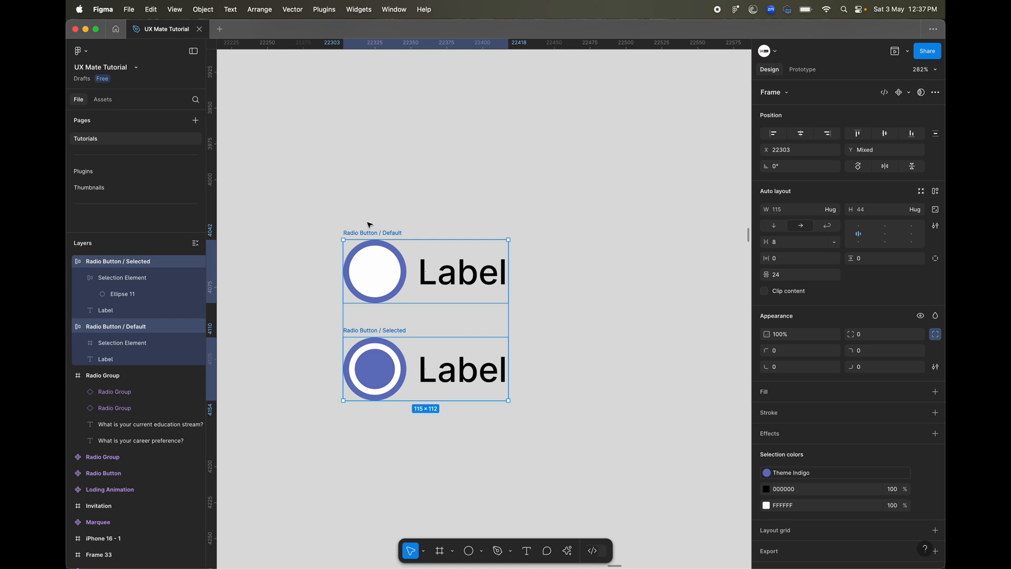
{"action": "left_click", "coordinate": [384, 265]}
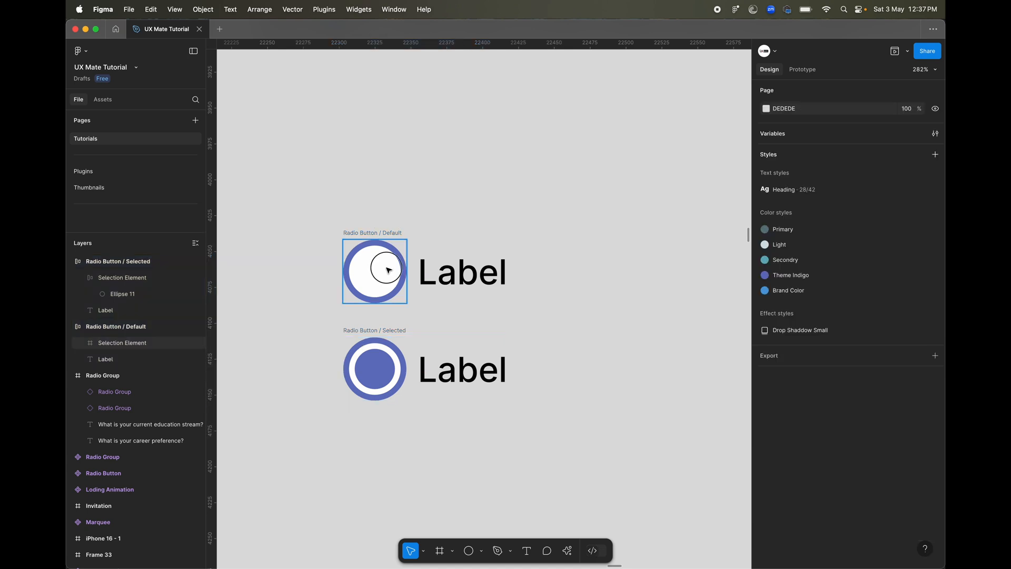
{"action": "left_click", "coordinate": [459, 348]}
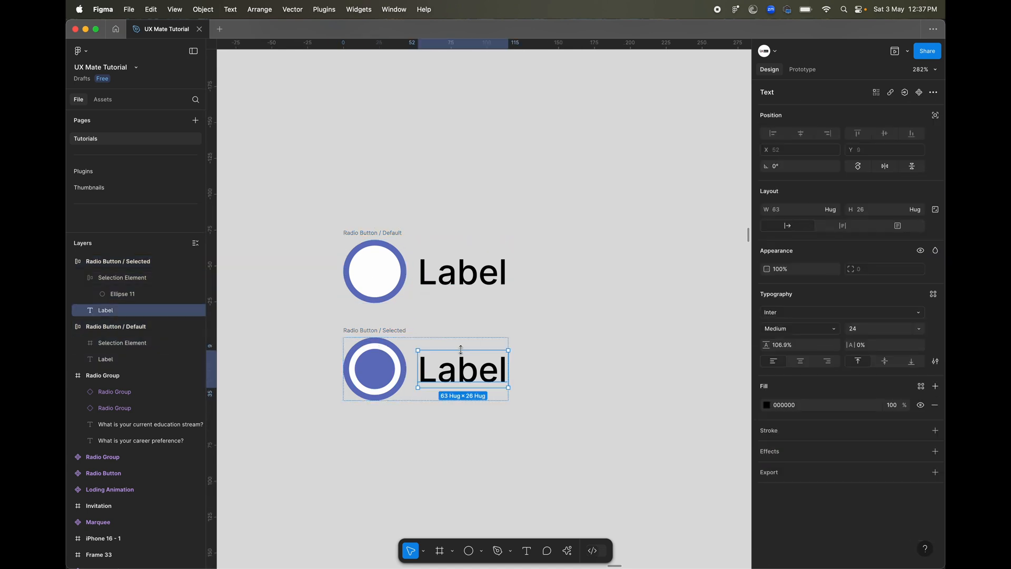
{"action": "left_click", "coordinate": [457, 312]}
Create a component set from the Radio Button / Default and Radio Button / Selected frames.
{"action": "left_click", "coordinate": [397, 234]}
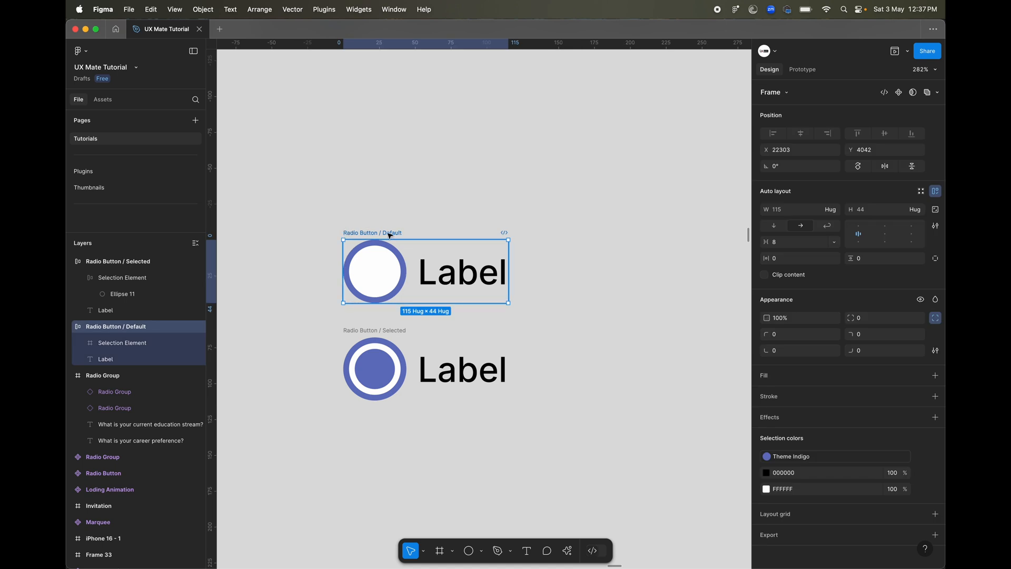
{"action": "left_click", "coordinate": [362, 330]}
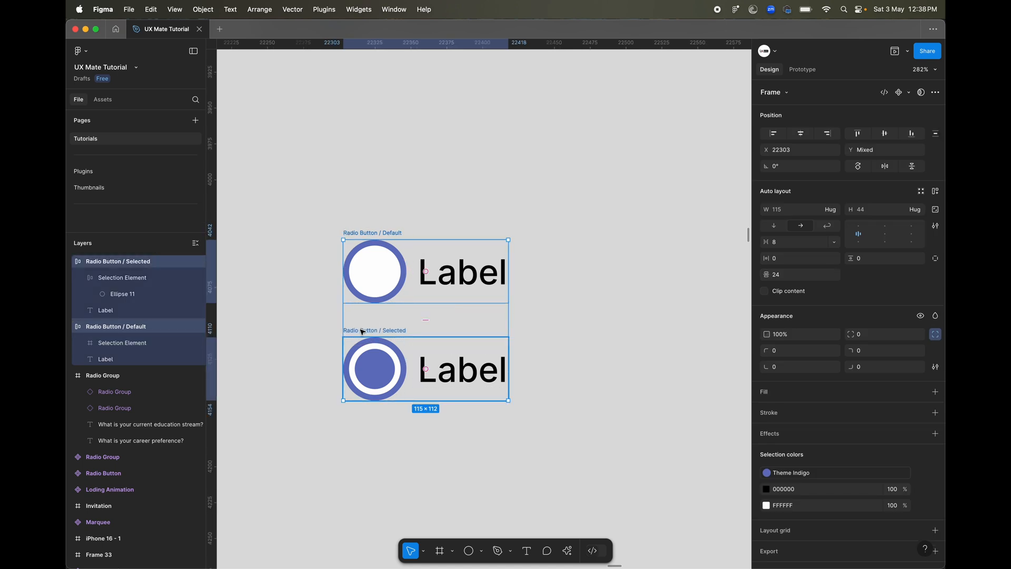
{"action": "left_click", "coordinate": [909, 93]}
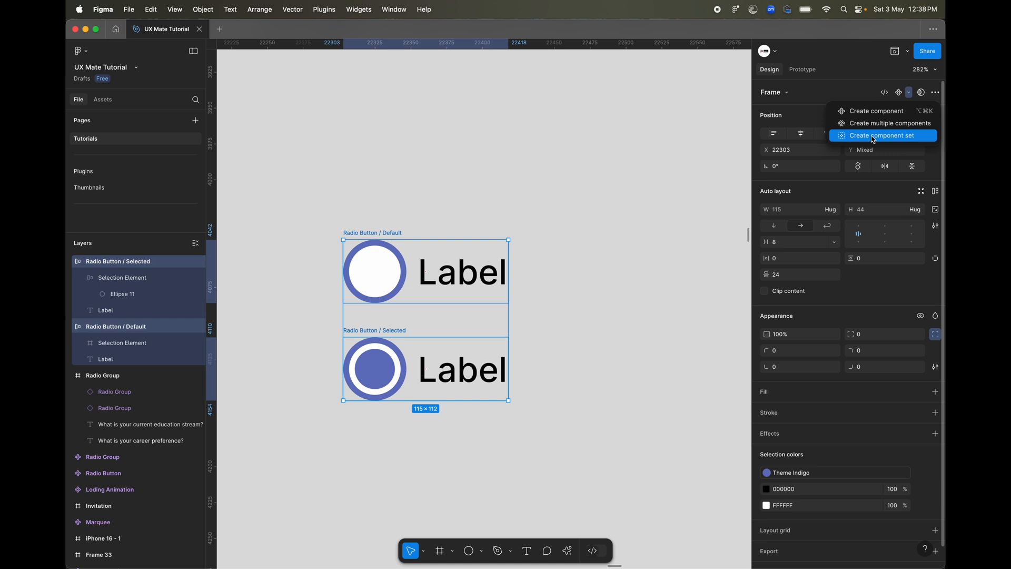
{"action": "left_click", "coordinate": [874, 138]}
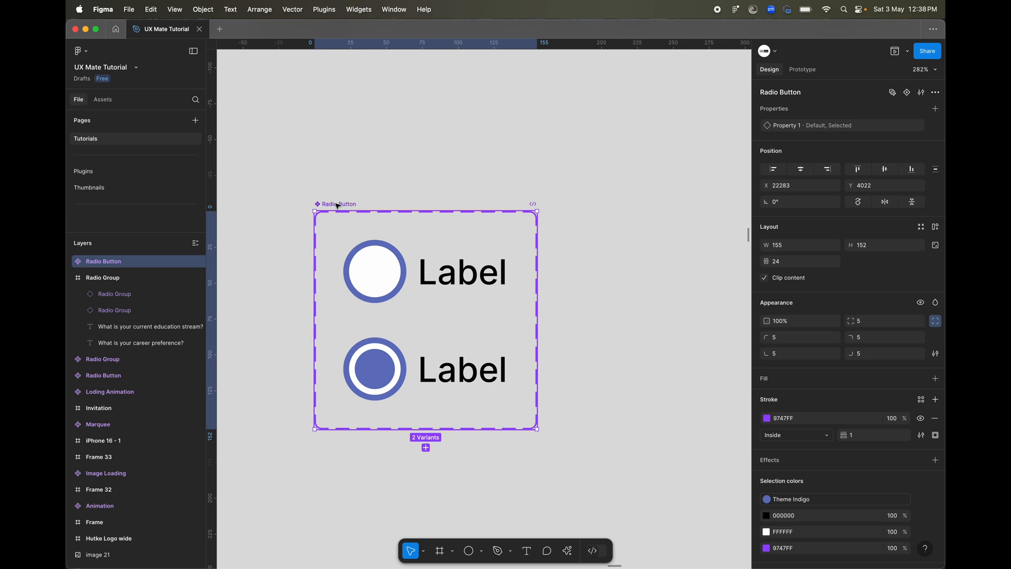
Examine the variant property values of the two radio buttons in the component set.
{"action": "left_click", "coordinate": [374, 251]}
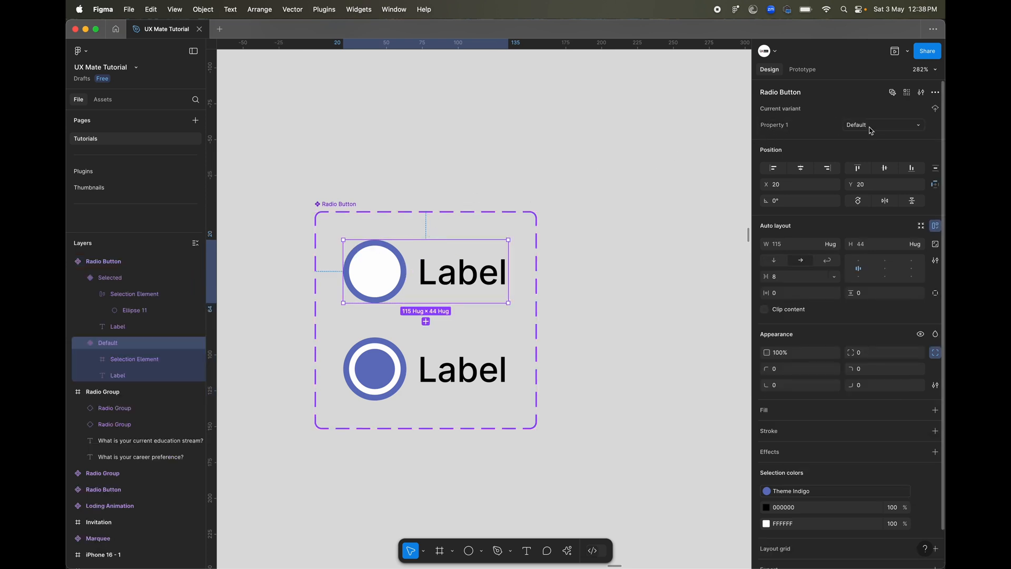
{"action": "left_click", "coordinate": [389, 355]}
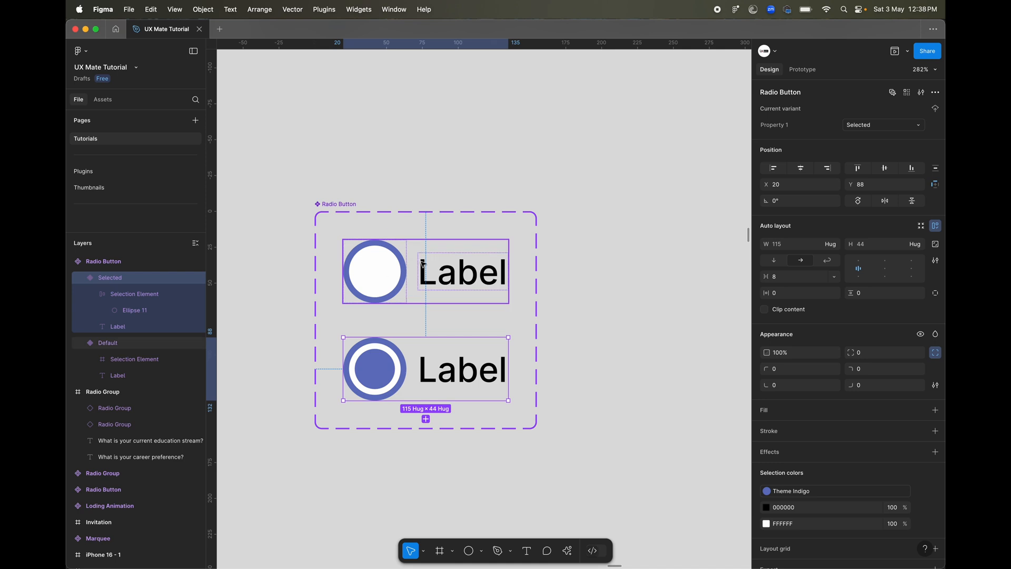
{"action": "left_click", "coordinate": [416, 175]}
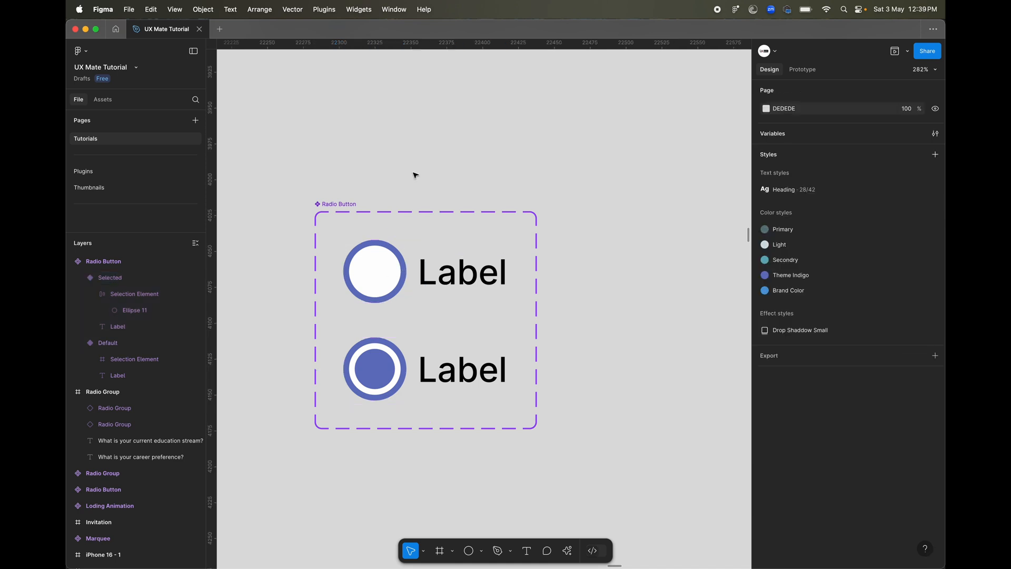
{"action": "left_click", "coordinate": [390, 282]}
{"action": "left_click", "coordinate": [384, 363]}
{"action": "left_click", "coordinate": [385, 287]}
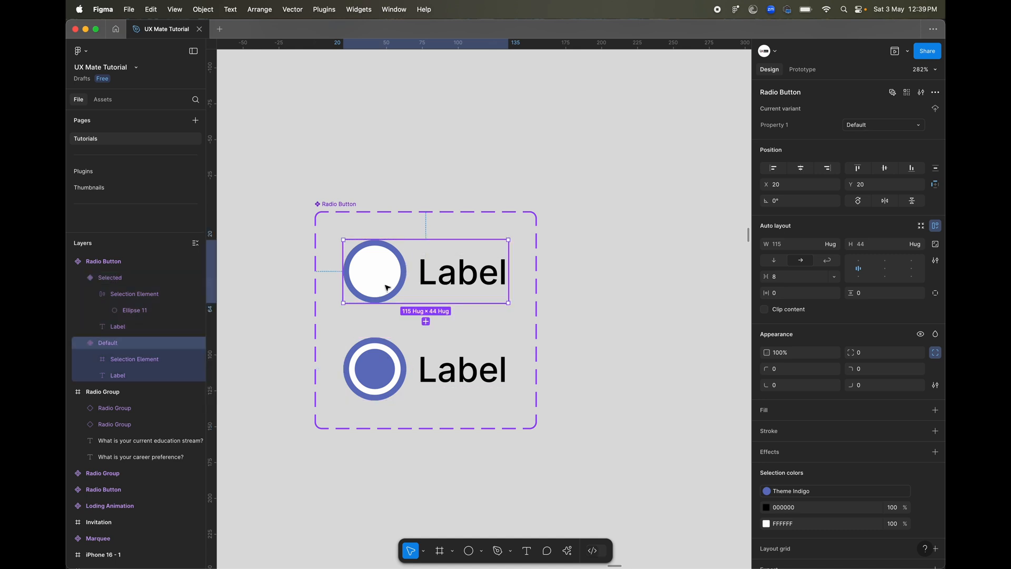
Rename the variant property "Property 1" of the Radio Button component set as "State".
{"action": "left_click", "coordinate": [378, 358]}
{"action": "left_click", "coordinate": [766, 127]}
{"action": "double_click", "coordinate": [768, 126]}
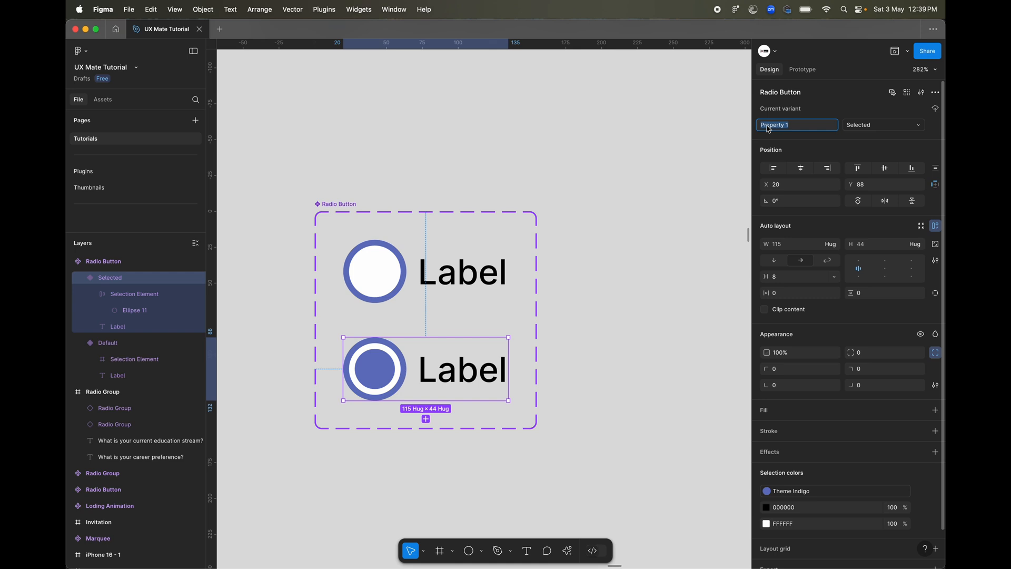
{"action": "type", "text": "State"}
{"action": "key", "text": "Return"}
{"action": "left_click", "coordinate": [629, 272]}
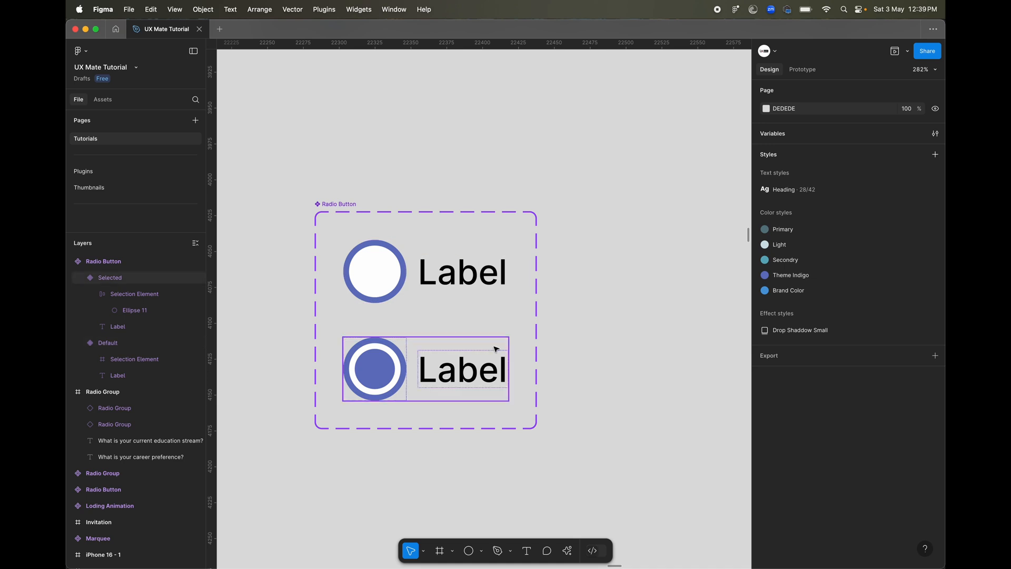
Place an instance of the Default radio button variant below the component set.
{"action": "scroll", "coordinate": [495, 346], "scroll_direction": "down", "scroll_amount": 4}
{"action": "scroll", "coordinate": [495, 345], "scroll_direction": "right", "scroll_amount": 2}
{"action": "scroll", "coordinate": [496, 349], "scroll_direction": "right", "scroll_amount": 1}
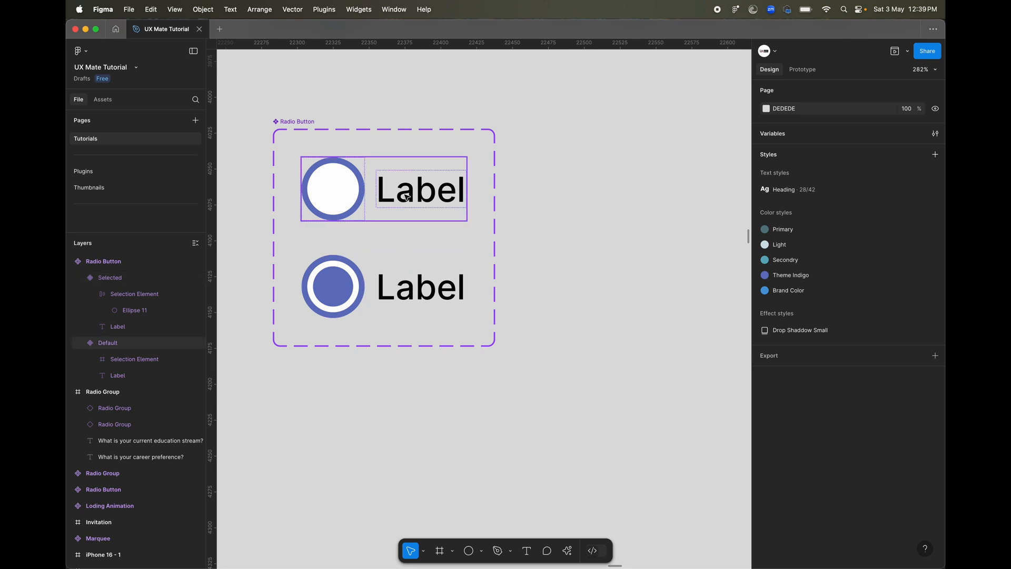
{"action": "left_click", "coordinate": [350, 194]}
{"action": "left_click_drag", "start_coordinate": [334, 190], "coordinate": [334, 431]}
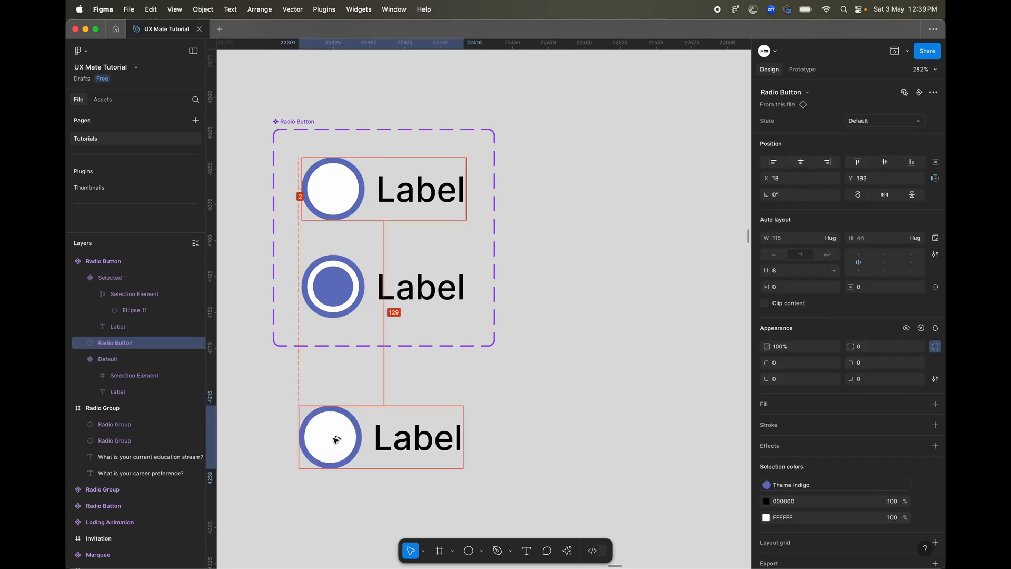
Duplicate the Default radio button instance twice to make a row of three below the component set.
{"action": "left_click_drag", "start_coordinate": [395, 428], "coordinate": [643, 432]}
{"action": "scroll", "coordinate": [568, 436], "scroll_direction": "right", "scroll_amount": 2}
{"action": "scroll", "coordinate": [561, 436], "scroll_direction": "down", "scroll_amount": 5}
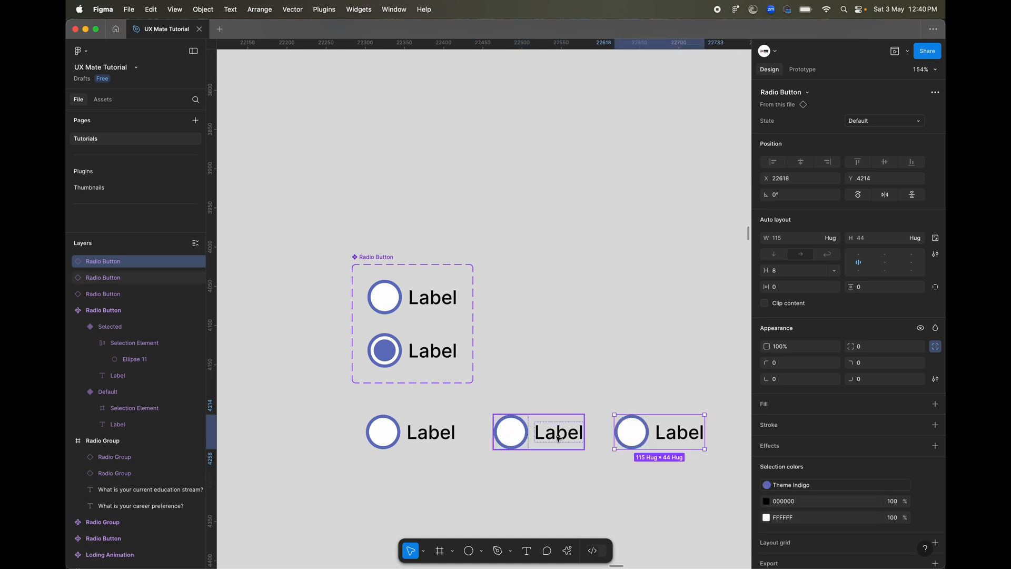
Switch the middle radio button instance's State to Selected and back to Default.
{"action": "left_click", "coordinate": [538, 432]}
{"action": "left_click", "coordinate": [891, 121]}
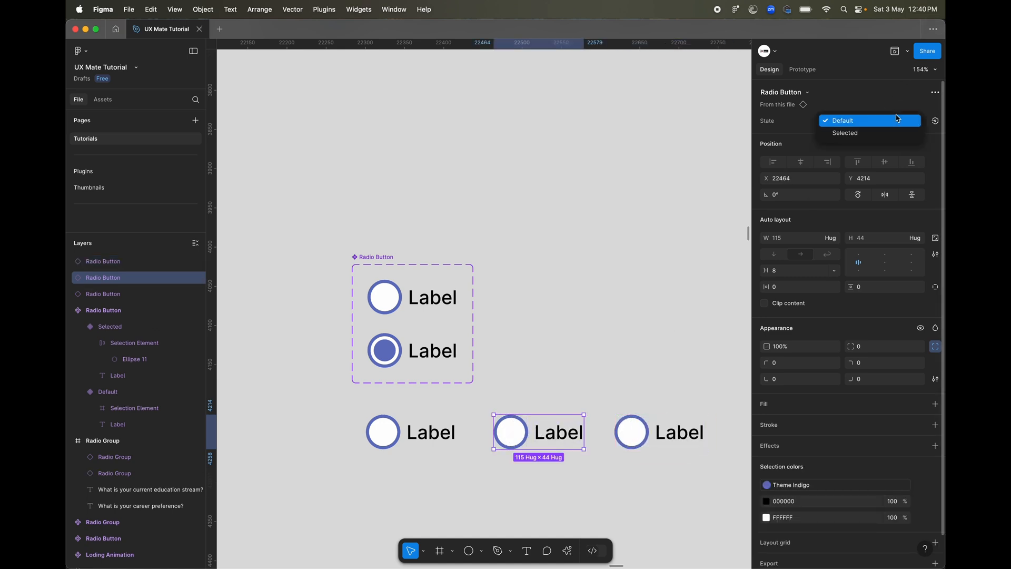
{"action": "left_click", "coordinate": [876, 140]}
{"action": "left_click", "coordinate": [875, 128]}
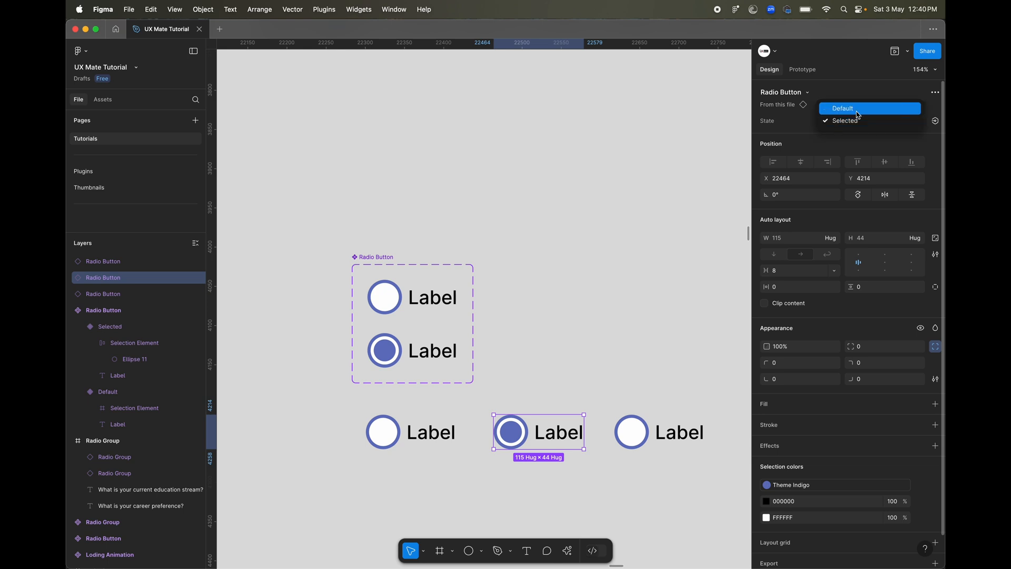
{"action": "left_click", "coordinate": [863, 106]}
Change the middle instance's label text to "Test" and set its State to Selected.
{"action": "double_click", "coordinate": [560, 433]}
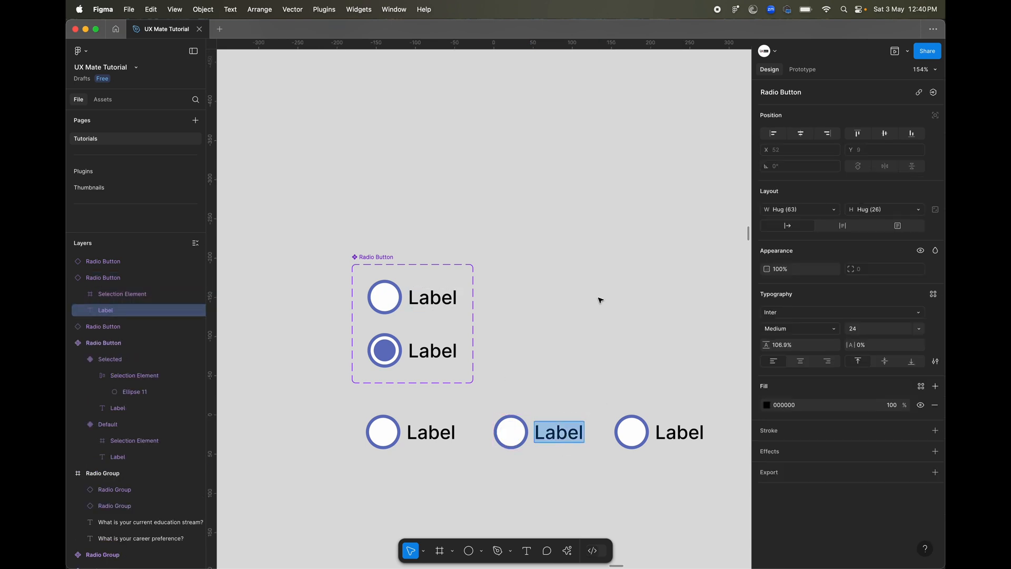
{"action": "type", "text": "Test"}
{"action": "key", "text": "Escape"}
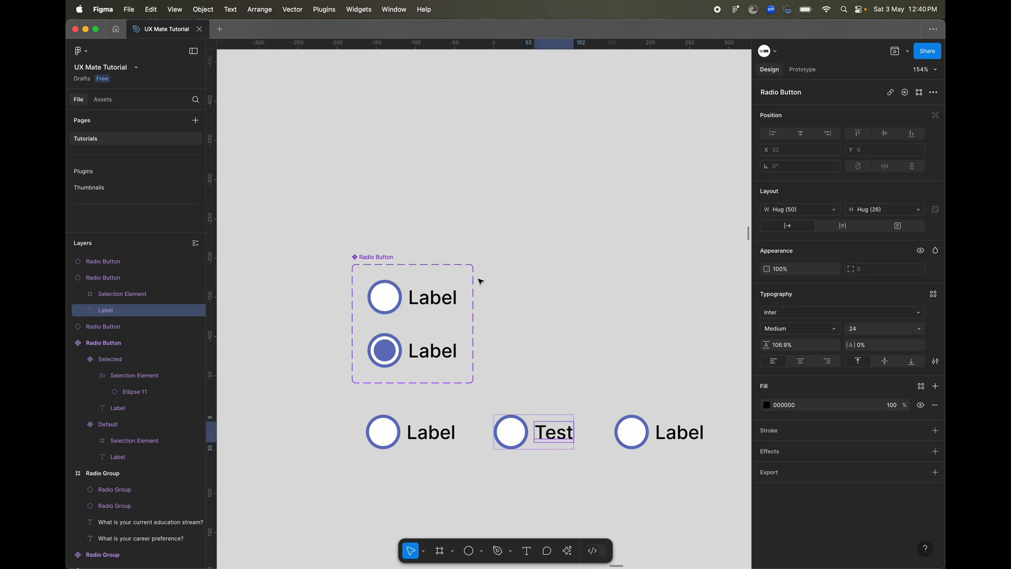
{"action": "key", "text": "Escape"}
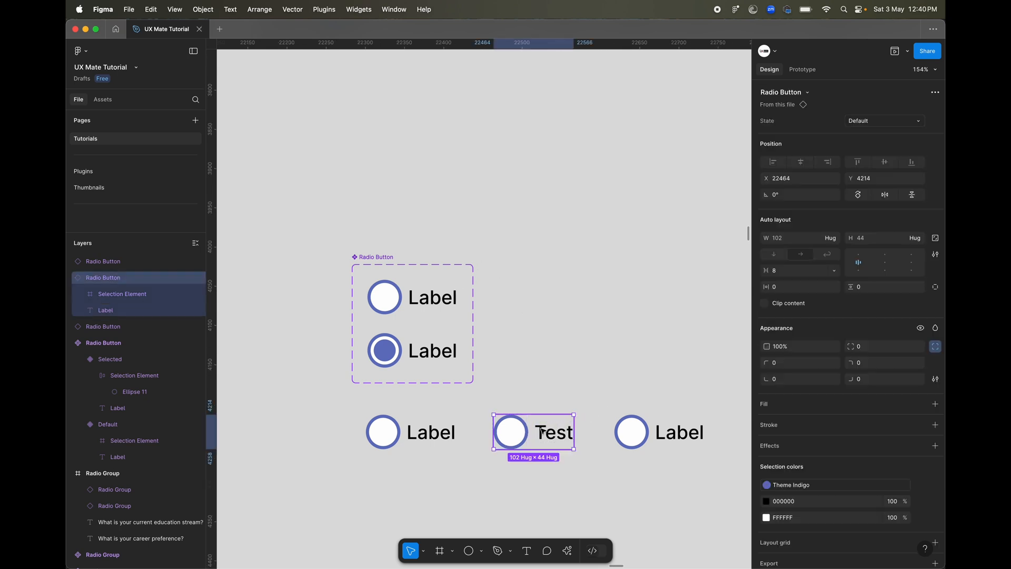
{"action": "left_click", "coordinate": [895, 124]}
{"action": "left_click", "coordinate": [889, 137]}
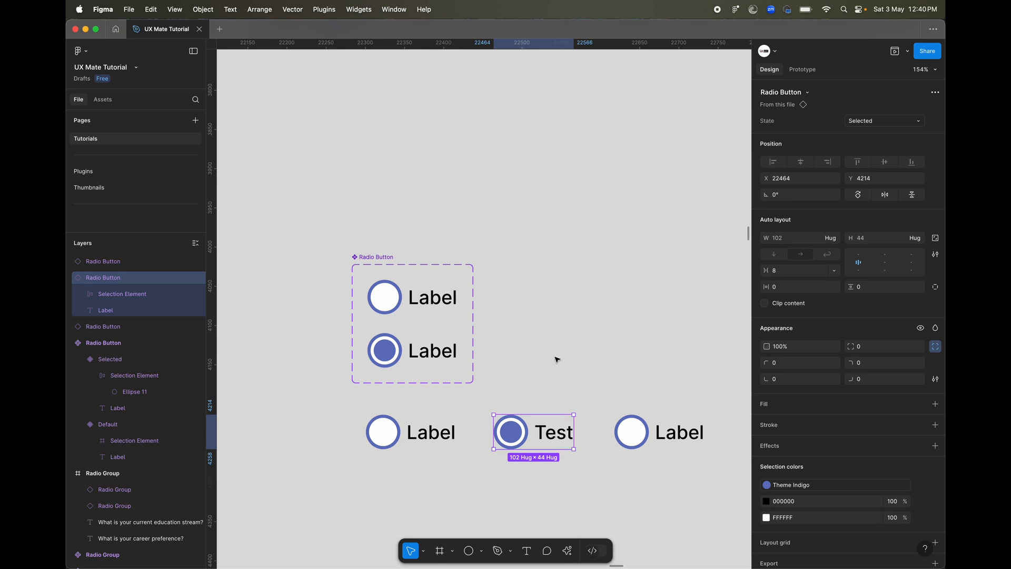
Delete all three radio button instances below the component set.
{"action": "left_click_drag", "start_coordinate": [420, 496], "coordinate": [692, 428]}
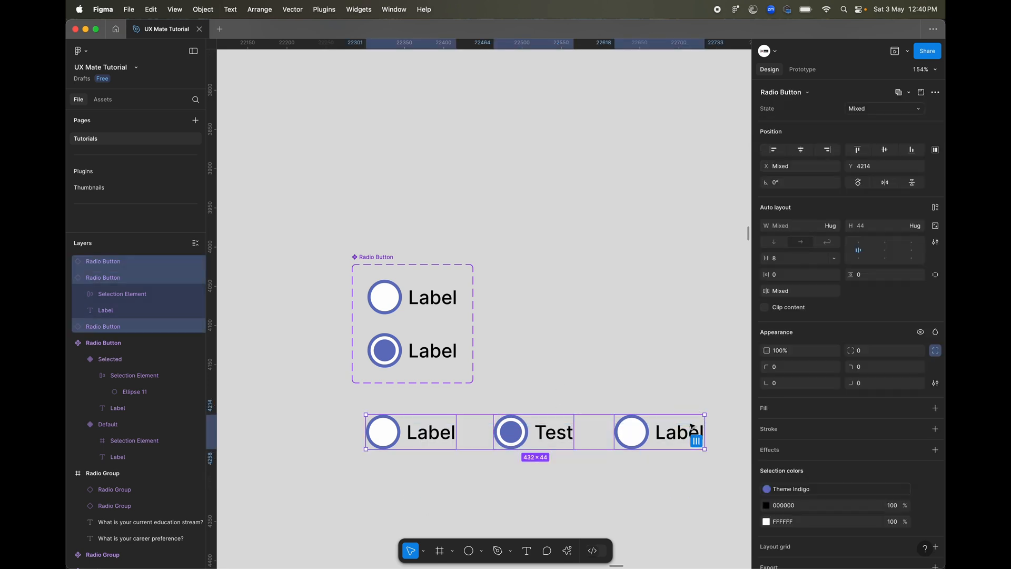
{"action": "key", "text": "Delete"}
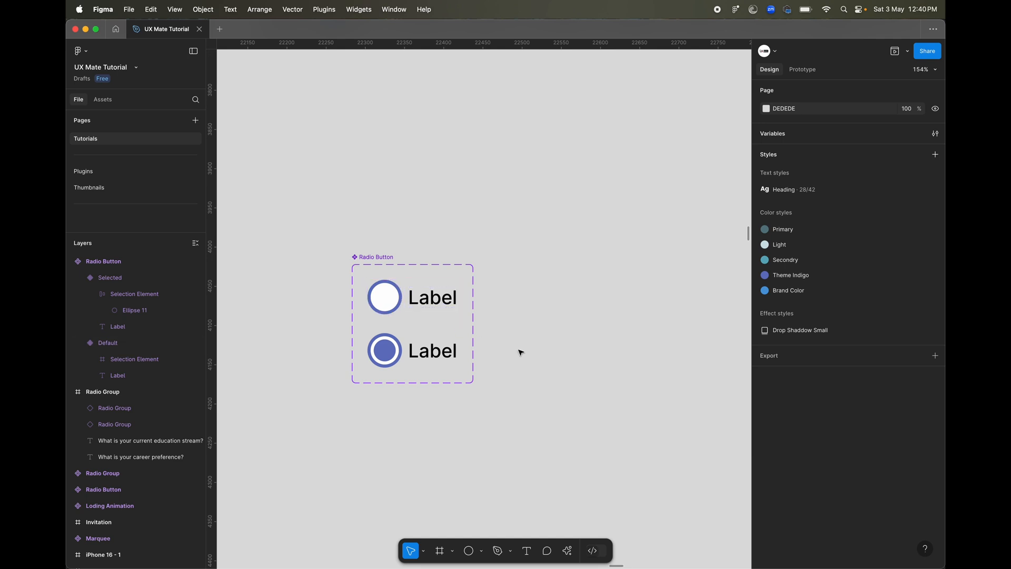
Create a text property named "Label" with the value "Label" for the label text of both radio button variants.
{"action": "left_click", "coordinate": [447, 299], "text": "super"}
{"action": "left_click", "coordinate": [423, 351], "text": "shift+super"}
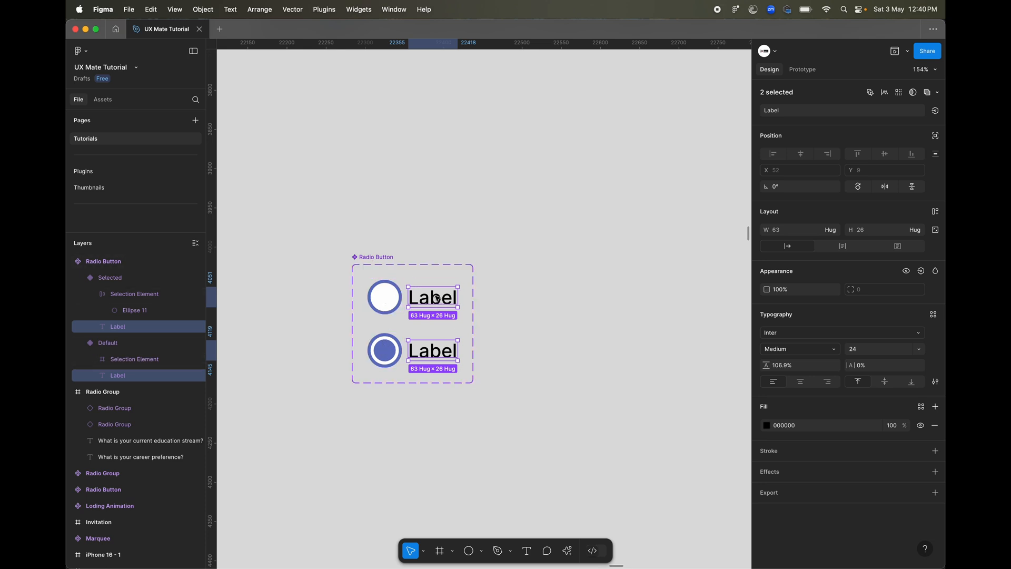
{"action": "left_click", "coordinate": [935, 111]}
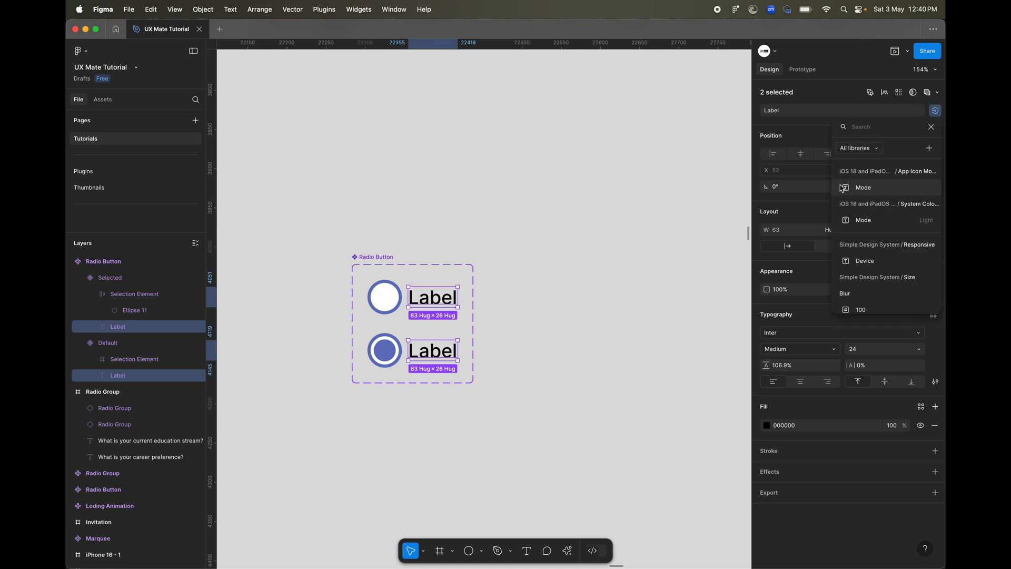
{"action": "left_click", "coordinate": [929, 148]}
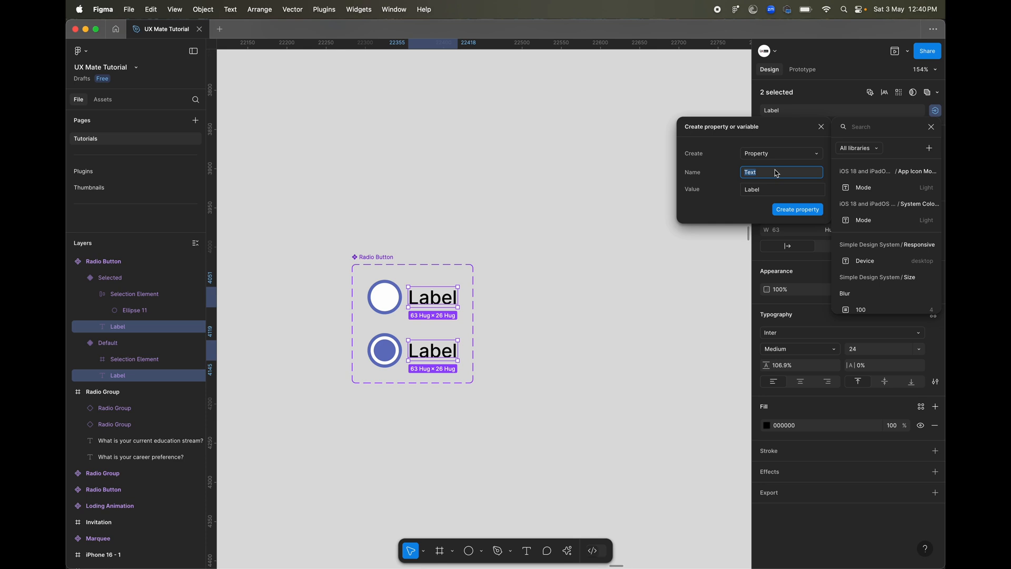
{"action": "type", "text": "Label"}
{"action": "left_click", "coordinate": [786, 152]}
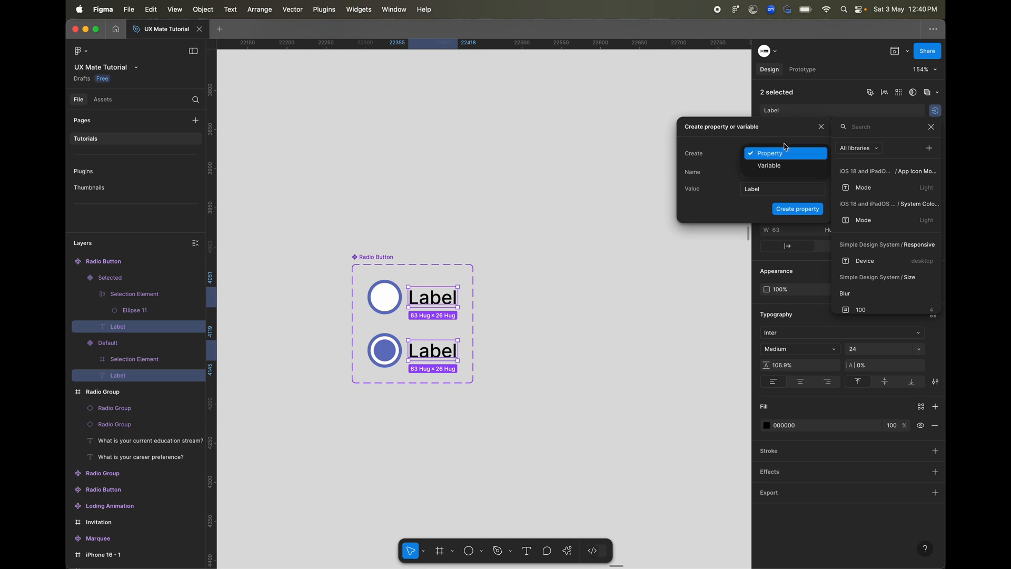
{"action": "left_click", "coordinate": [727, 153]}
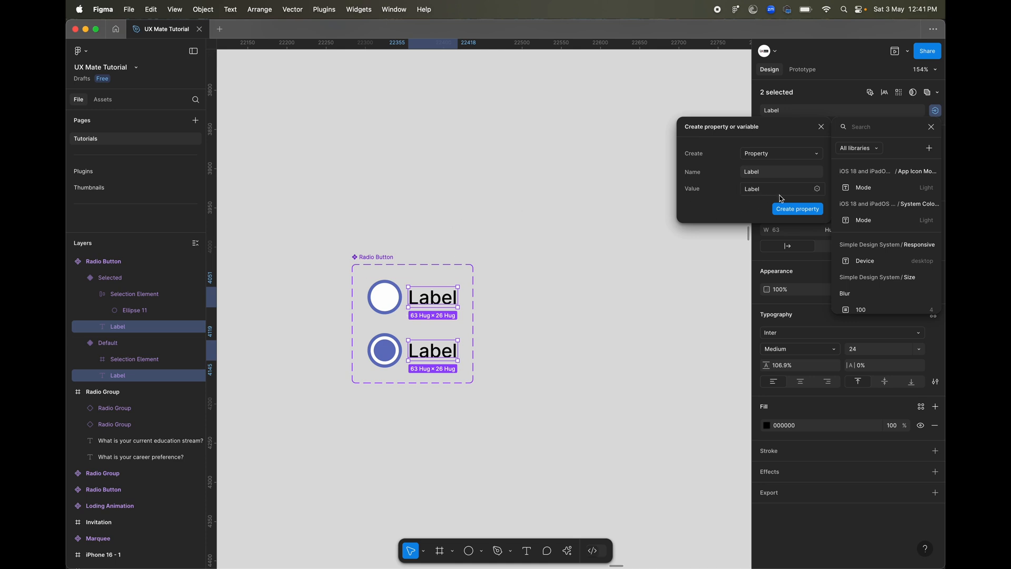
{"action": "left_click", "coordinate": [780, 208]}
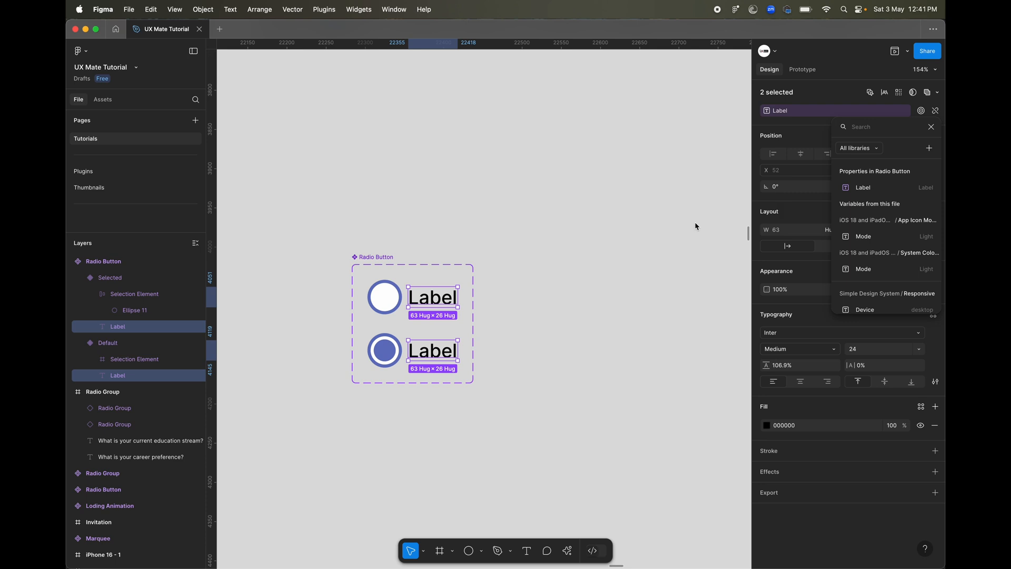
{"action": "left_click", "coordinate": [534, 294]}
{"action": "left_click", "coordinate": [516, 298]}
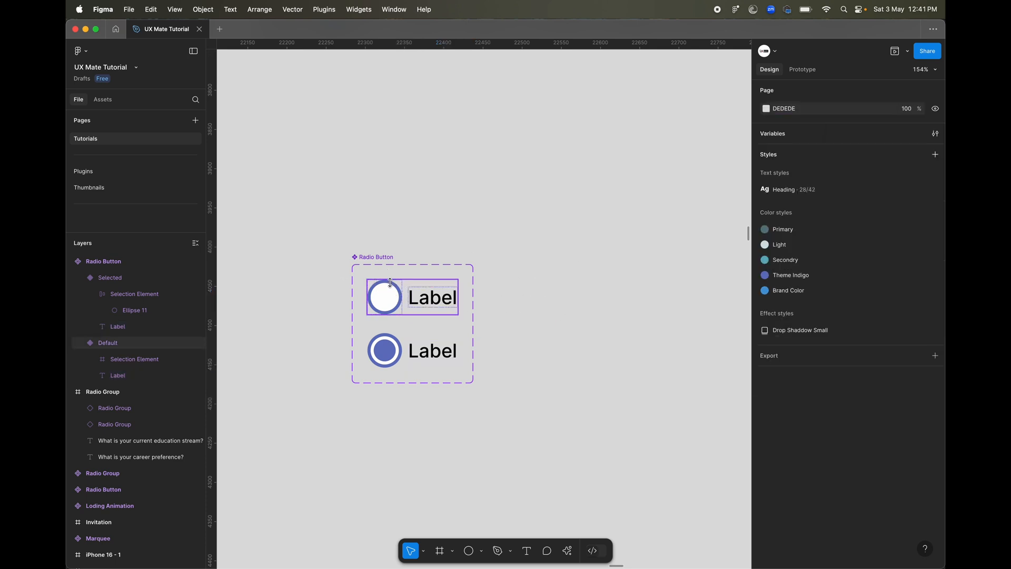
Place an instance of the Default variant below the component set and set its Label property to "Test".
{"action": "left_click_drag", "start_coordinate": [390, 283], "coordinate": [450, 435]}
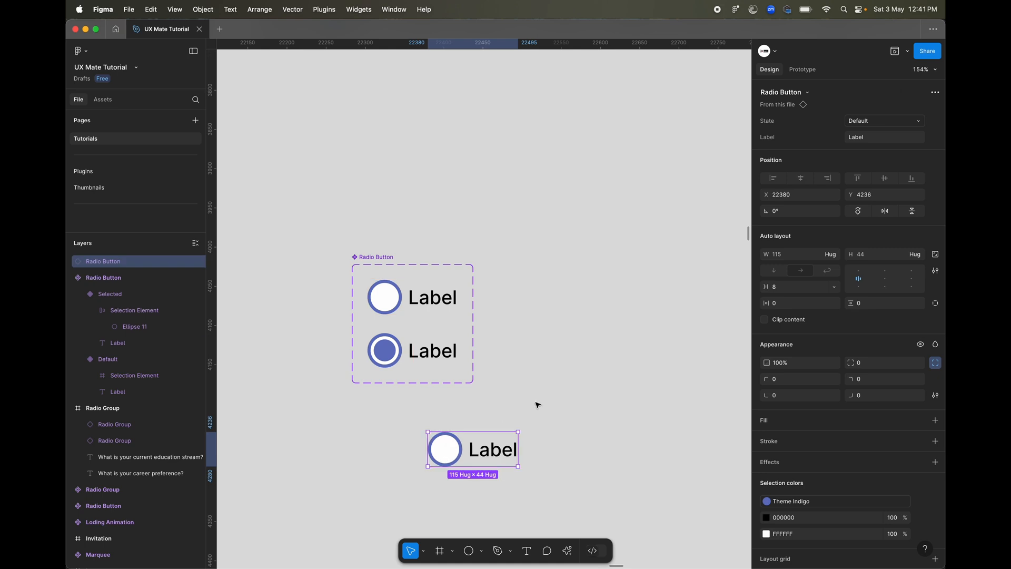
{"action": "scroll", "coordinate": [532, 406], "scroll_direction": "down", "scroll_amount": 3}
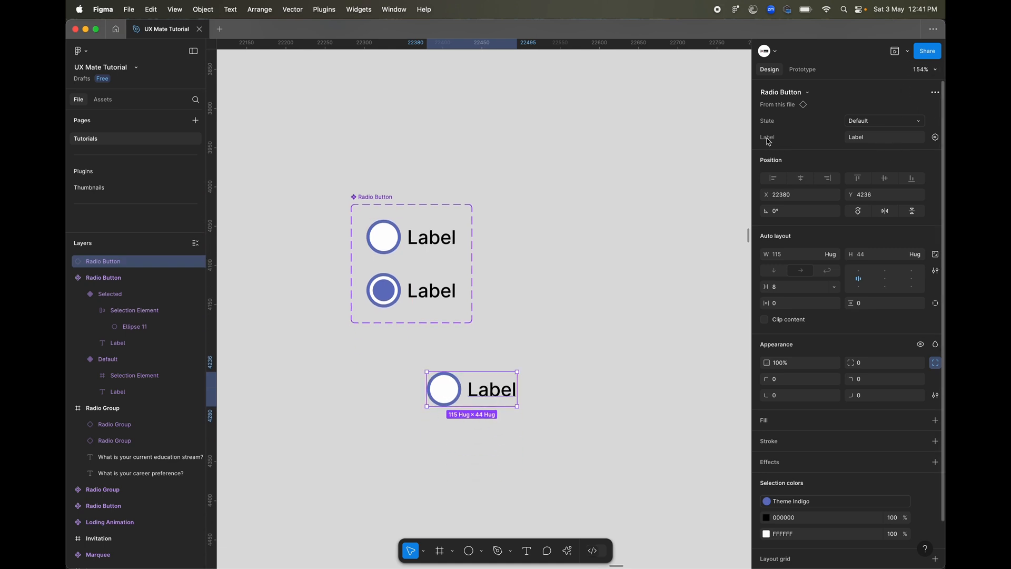
{"action": "left_click", "coordinate": [886, 142]}
{"action": "type", "text": "Test"}
{"action": "key", "text": "Return"}
{"action": "left_click", "coordinate": [600, 365]}
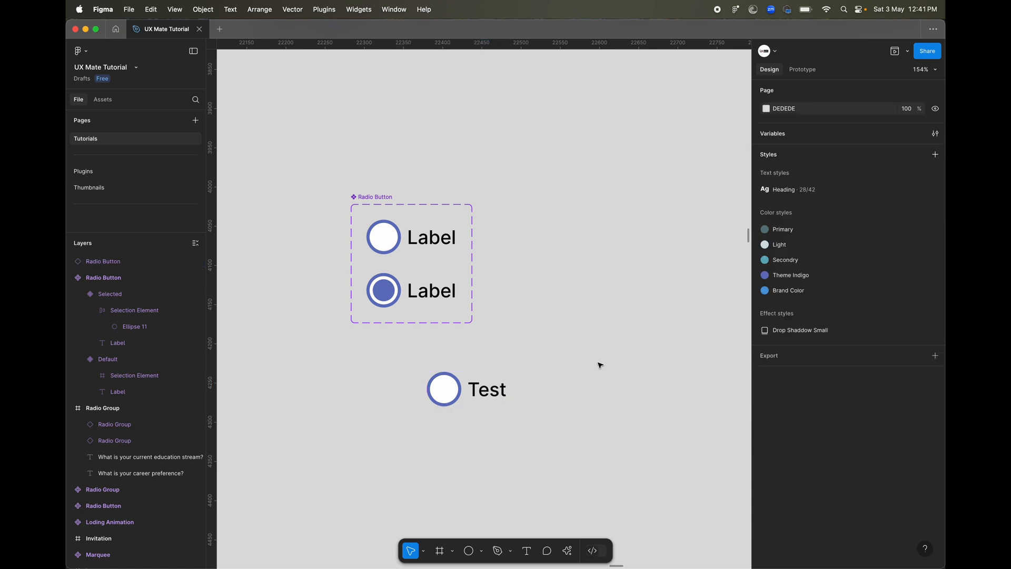
Set the State of the "Test" radio button instance to Selected.
{"action": "left_click", "coordinate": [455, 388]}
{"action": "left_click", "coordinate": [884, 121]}
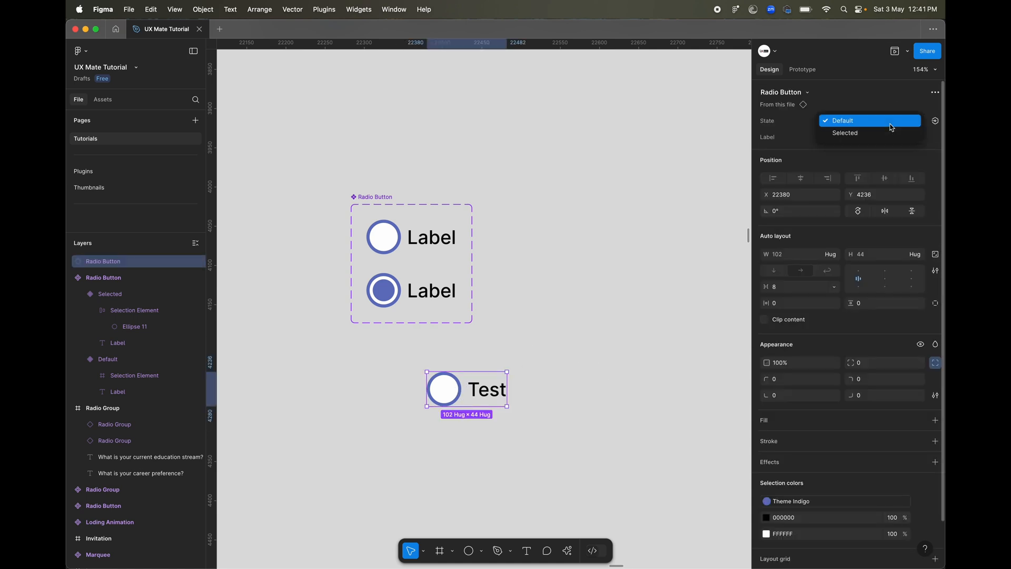
{"action": "left_click", "coordinate": [884, 133]}
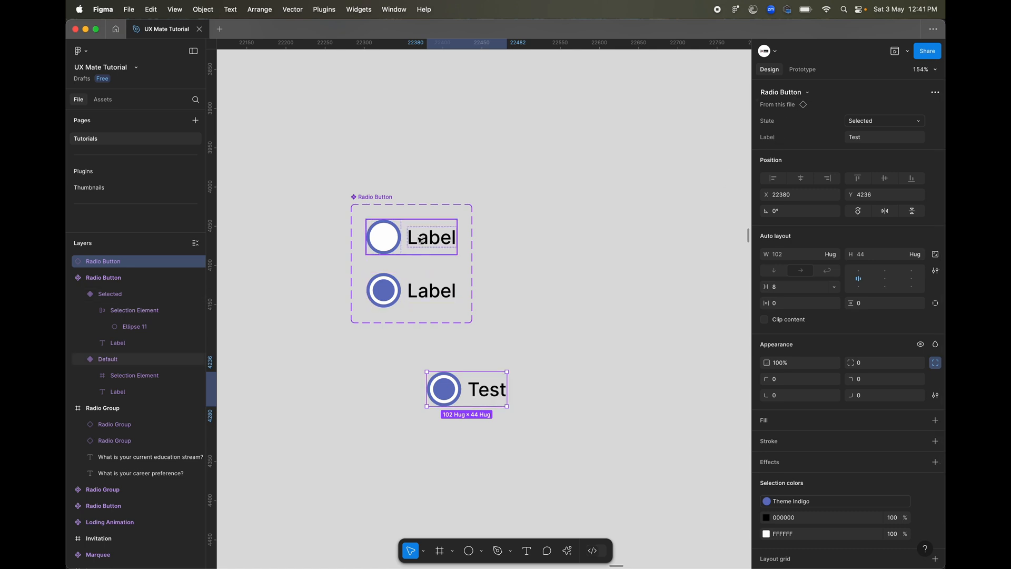
Delete the "Test" radio button instance below the component set.
{"action": "left_click", "coordinate": [437, 425]}
{"action": "left_click", "coordinate": [441, 401]}
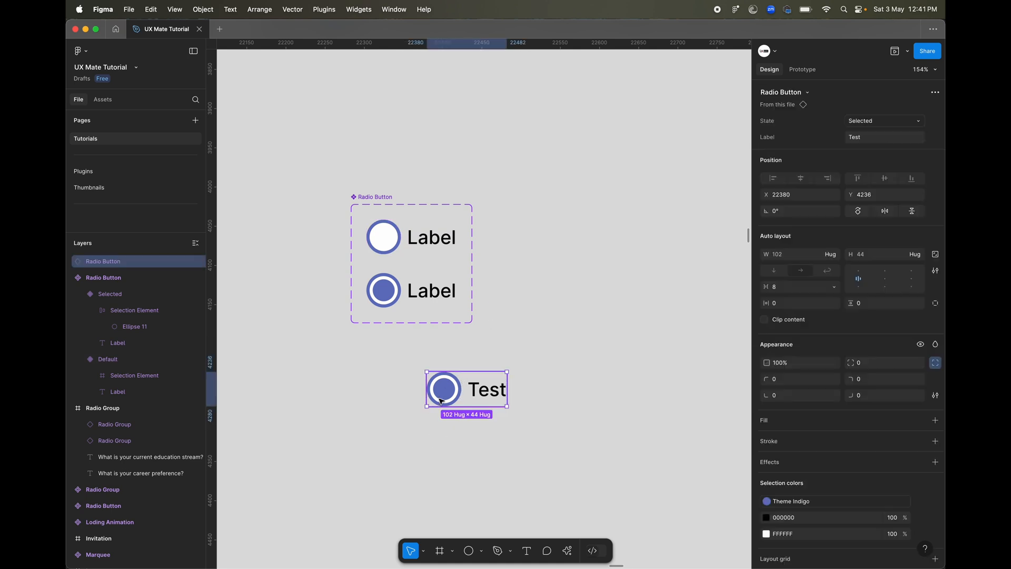
{"action": "key", "text": "Delete"}
Place a fresh instance of the Default radio button variant directly below the component set.
{"action": "scroll", "coordinate": [441, 402], "scroll_direction": "down", "scroll_amount": 2}
{"action": "scroll", "coordinate": [441, 402], "scroll_direction": "left", "scroll_amount": 2}
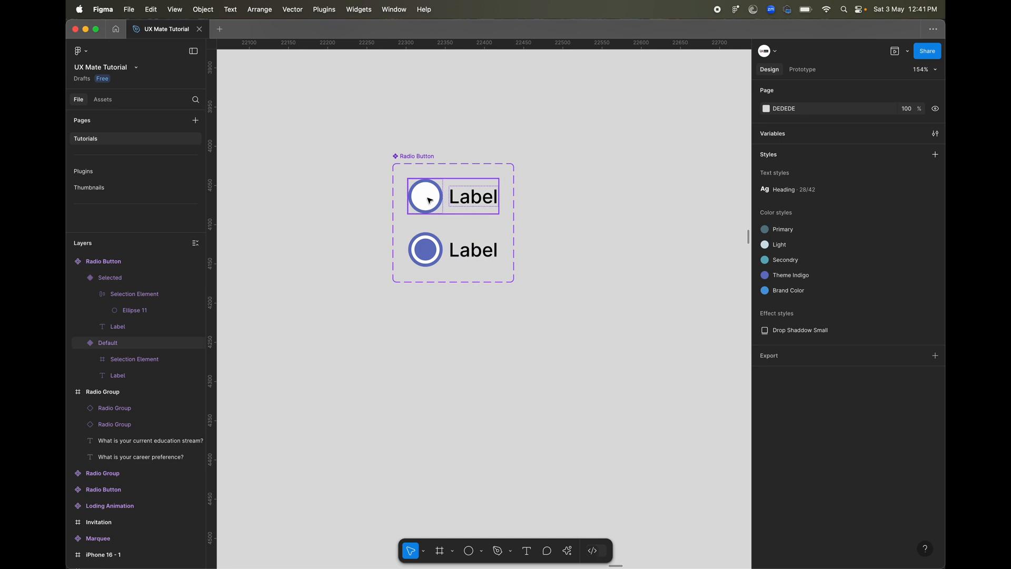
{"action": "left_click_drag", "start_coordinate": [429, 200], "coordinate": [427, 375]}
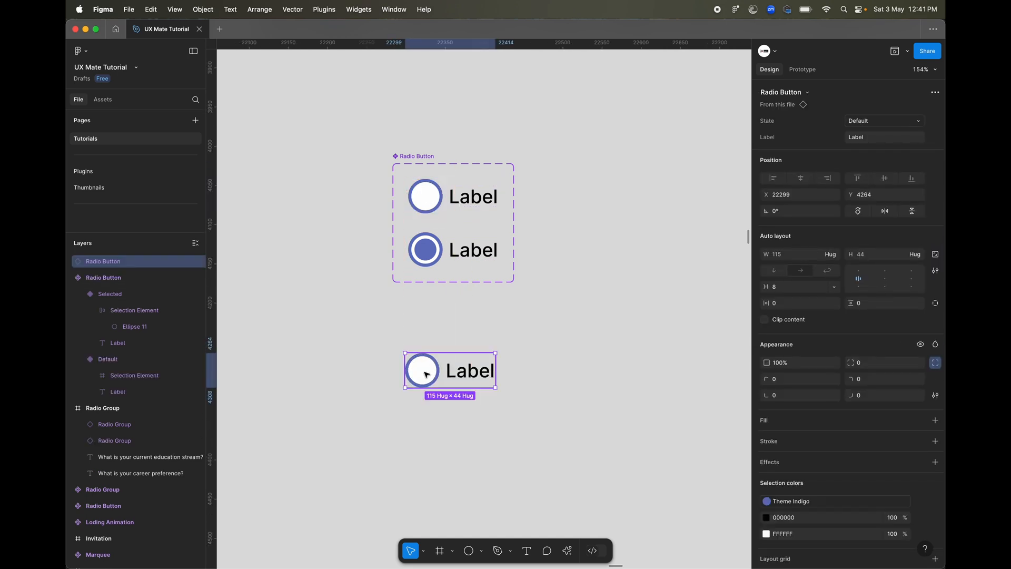
{"action": "left_click", "coordinate": [577, 344]}
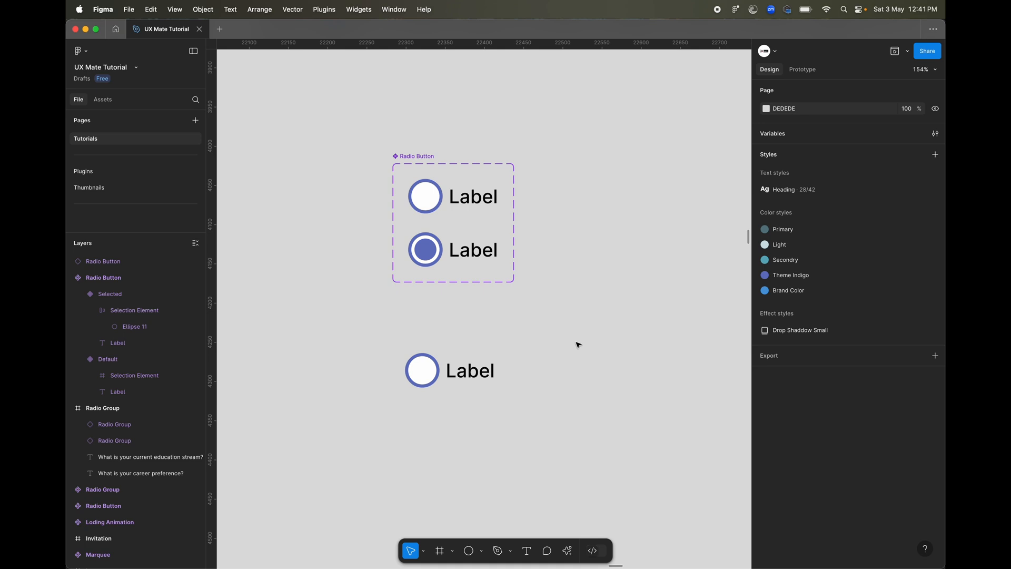
Place a second instance of the Default variant to the right of the first instance.
{"action": "left_click", "coordinate": [443, 195]}
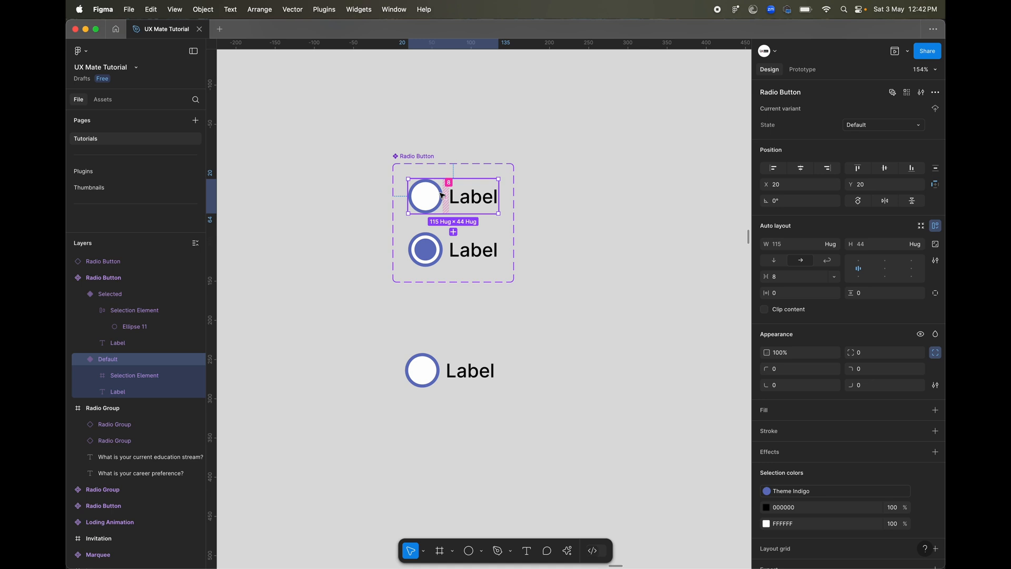
{"action": "left_click", "coordinate": [567, 318]}
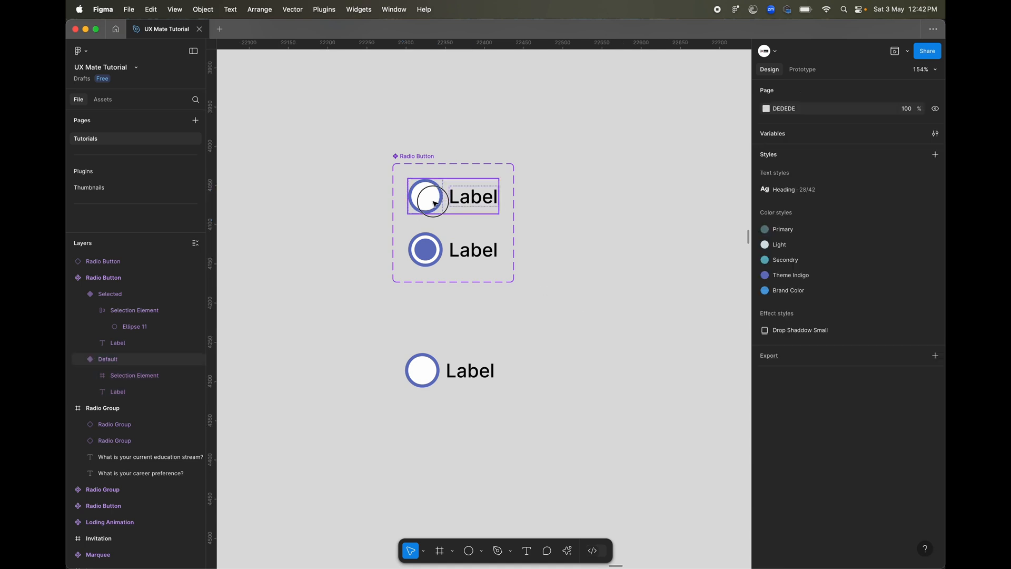
{"action": "left_click", "coordinate": [435, 204]}
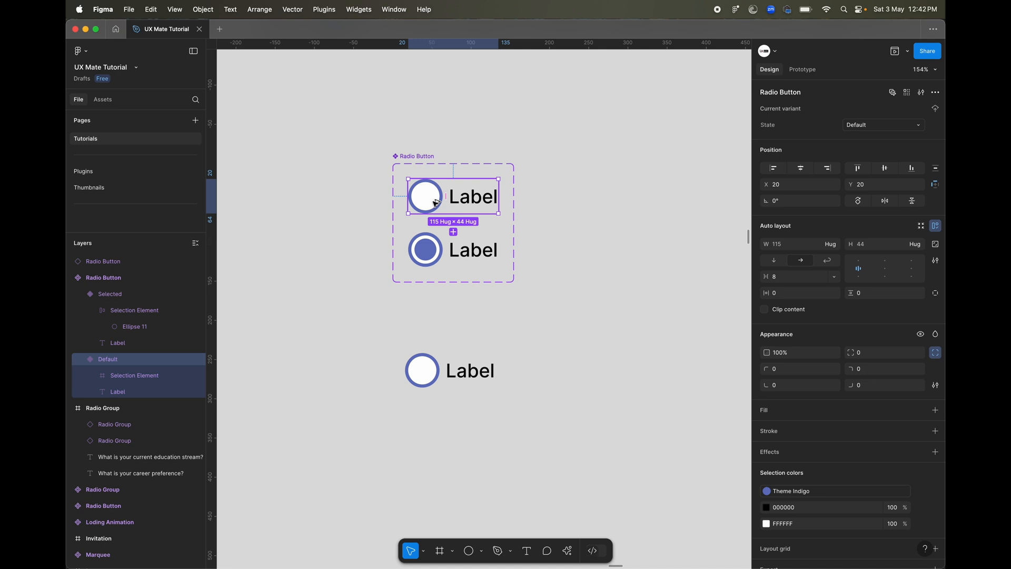
{"action": "left_click_drag", "start_coordinate": [426, 202], "coordinate": [532, 379]}
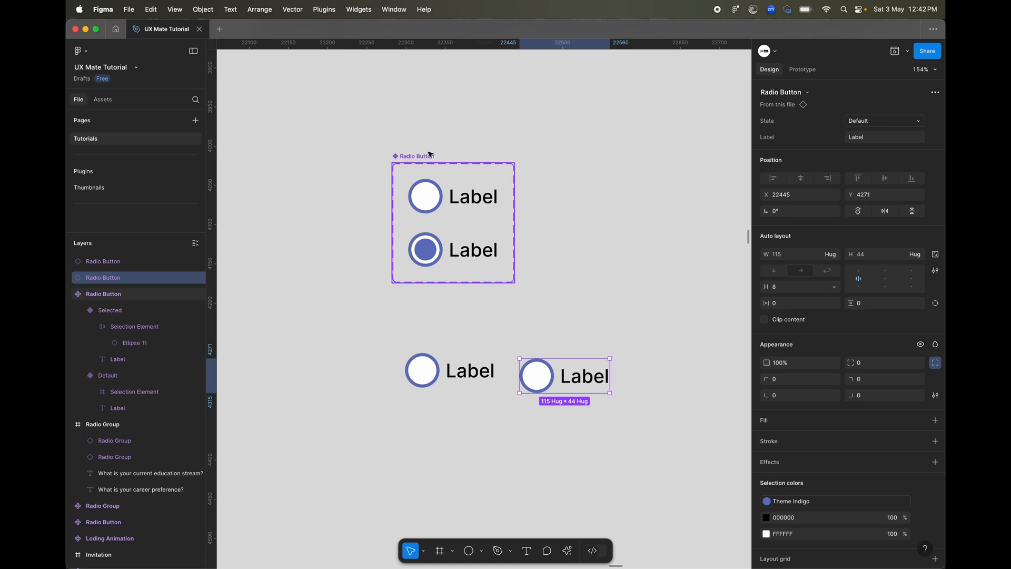
Align the two radio button instances in a row and duplicate the second one to its right as a third.
{"action": "left_click", "coordinate": [439, 185]}
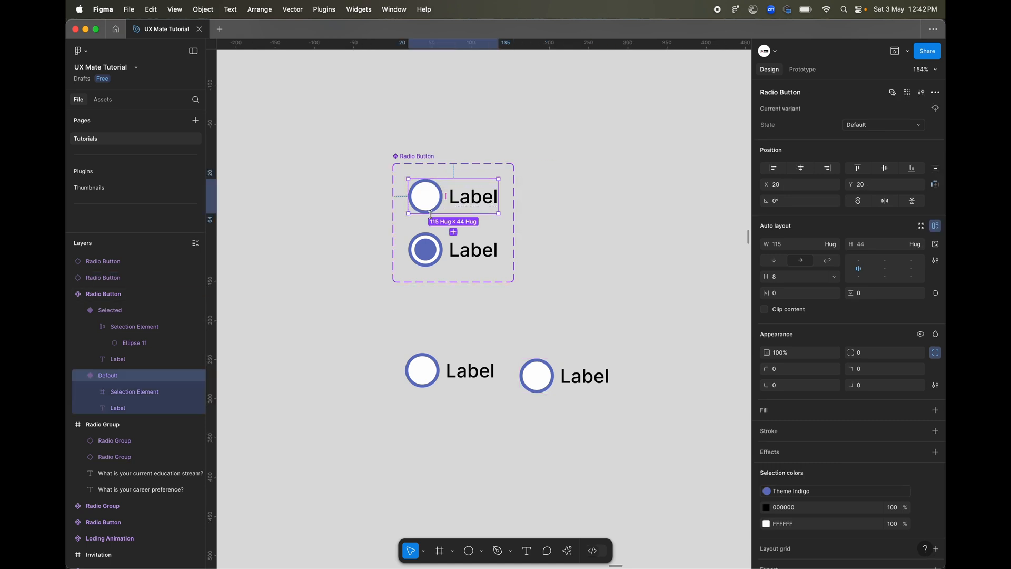
{"action": "left_click_drag", "start_coordinate": [427, 454], "coordinate": [571, 334]}
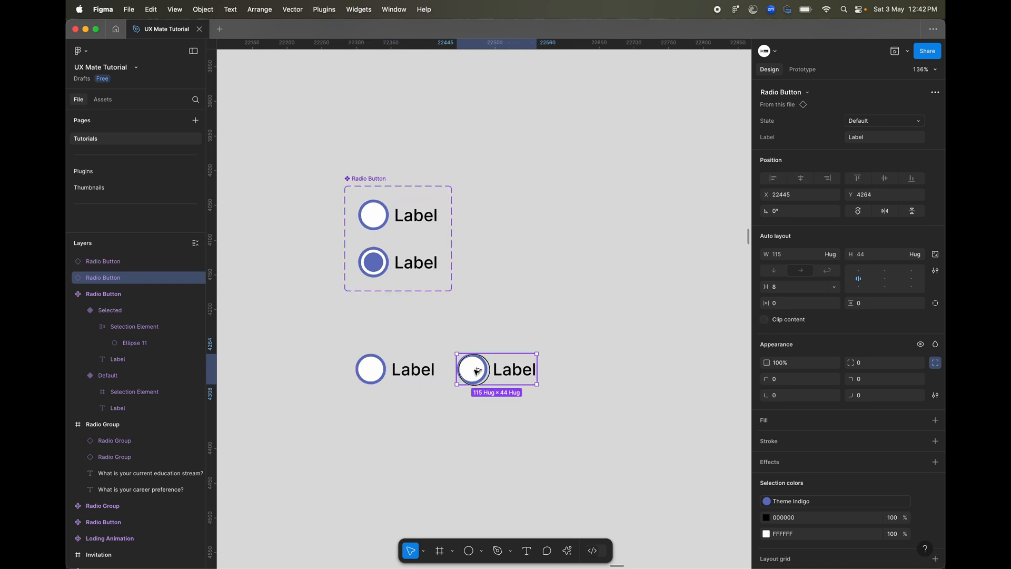
{"action": "left_click_drag", "start_coordinate": [477, 370], "coordinate": [579, 371], "text": "alt"}
Wrap the three radio button instances below the component set in a horizontal auto layout frame with a gap of 24.
{"action": "left_click_drag", "start_coordinate": [413, 424], "coordinate": [636, 342]}
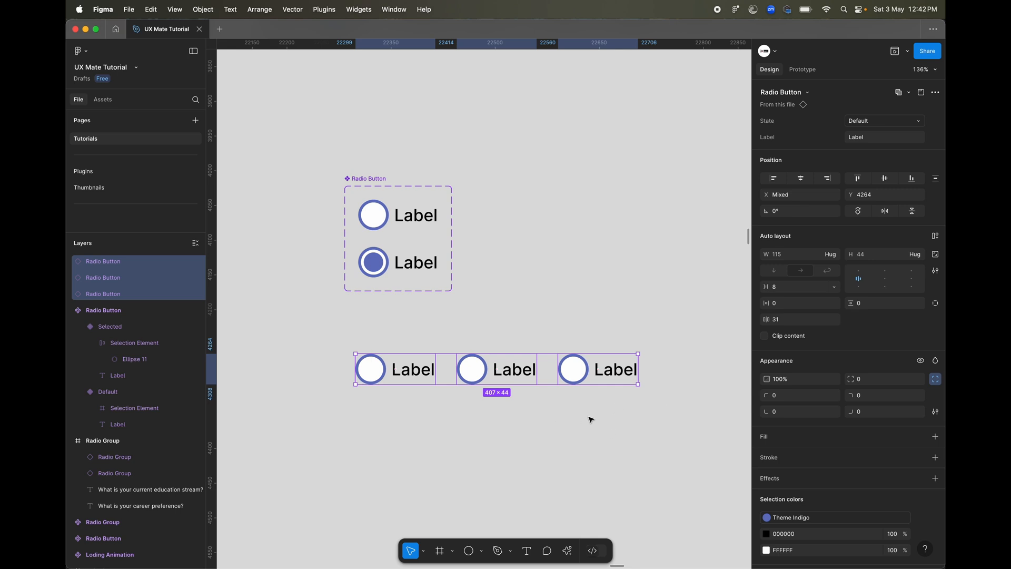
{"action": "scroll", "coordinate": [591, 420], "scroll_direction": "right", "scroll_amount": 5}
{"action": "scroll", "coordinate": [590, 420], "scroll_direction": "down", "scroll_amount": 2}
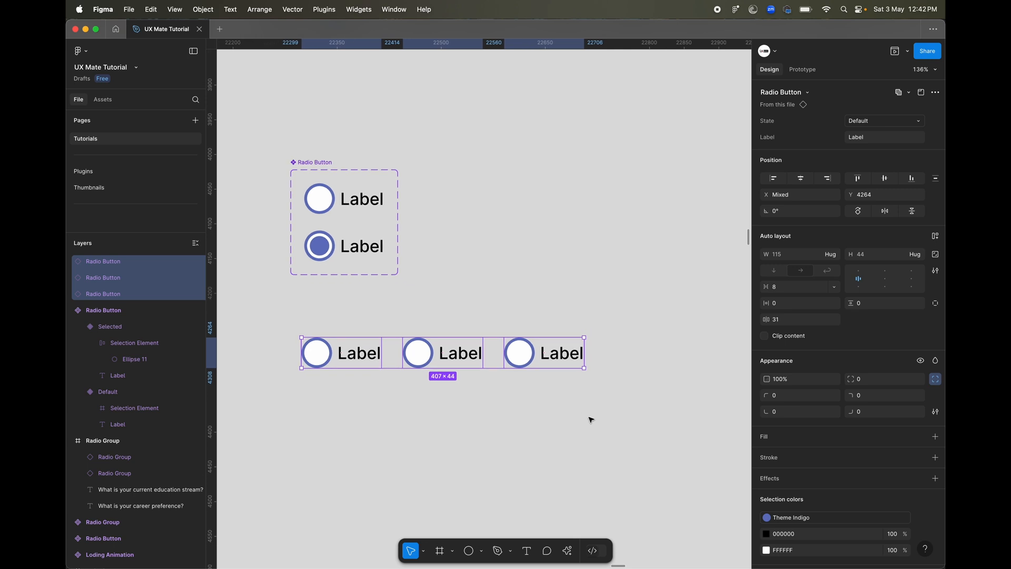
{"action": "key", "text": "shift+a"}
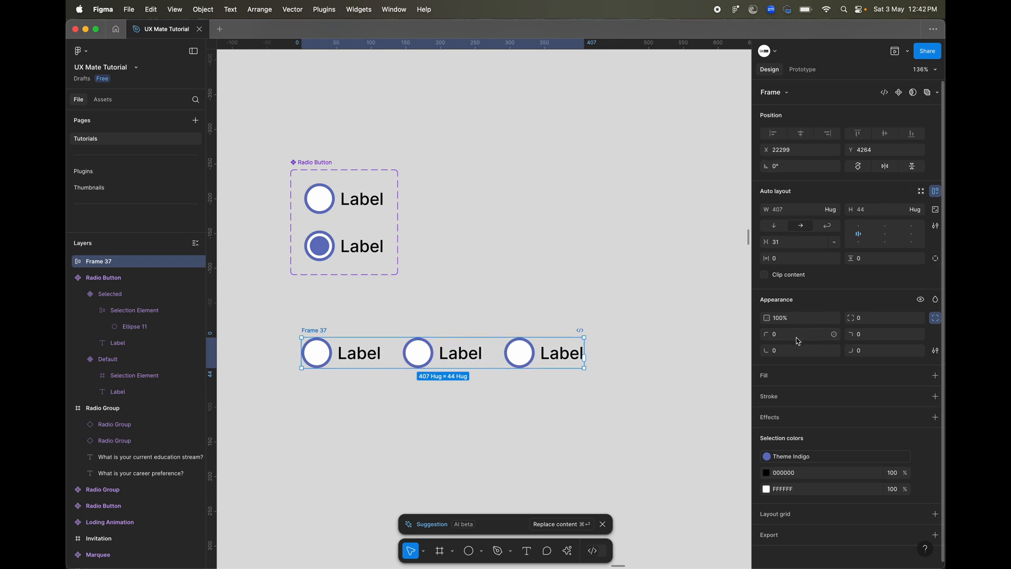
{"action": "left_click", "coordinate": [793, 246]}
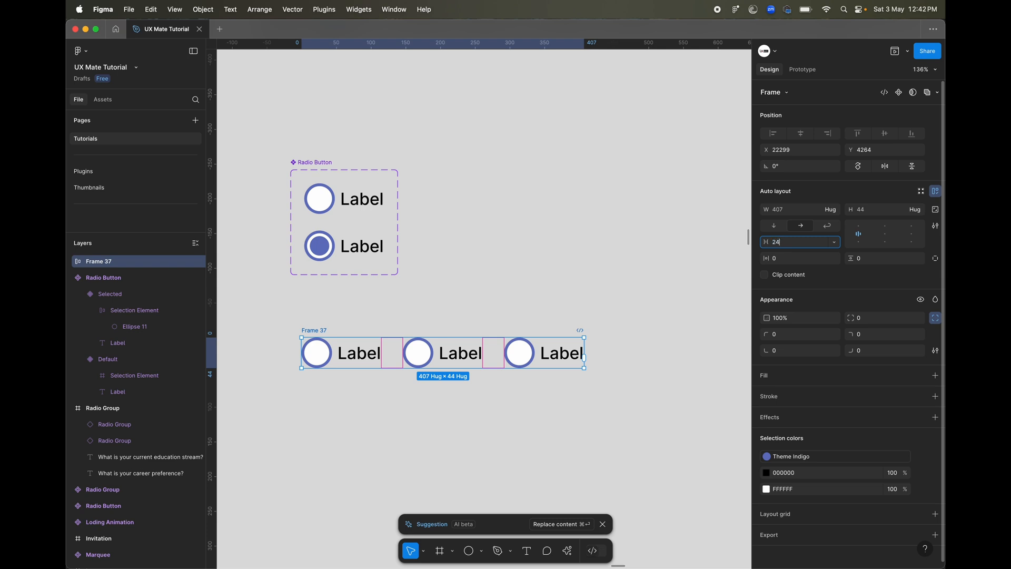
{"action": "key", "text": "Return"}
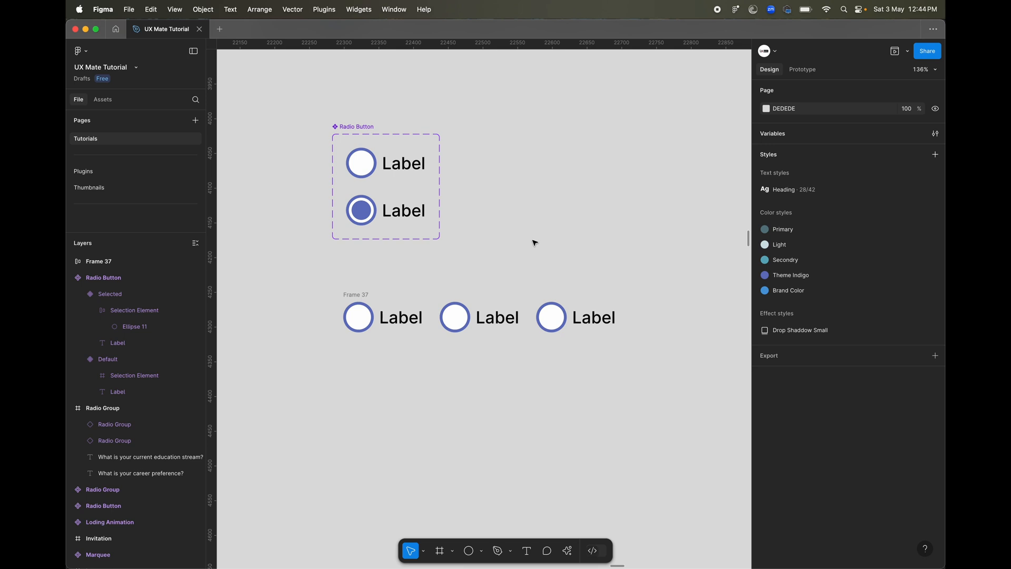
{"action": "left_click", "coordinate": [362, 296]}
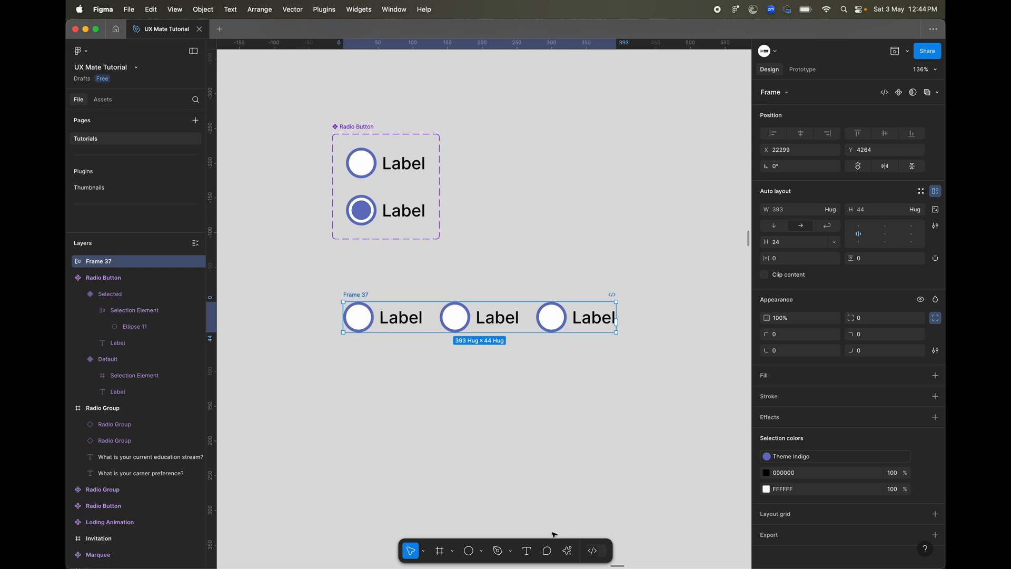
{"action": "left_click", "coordinate": [568, 551]}
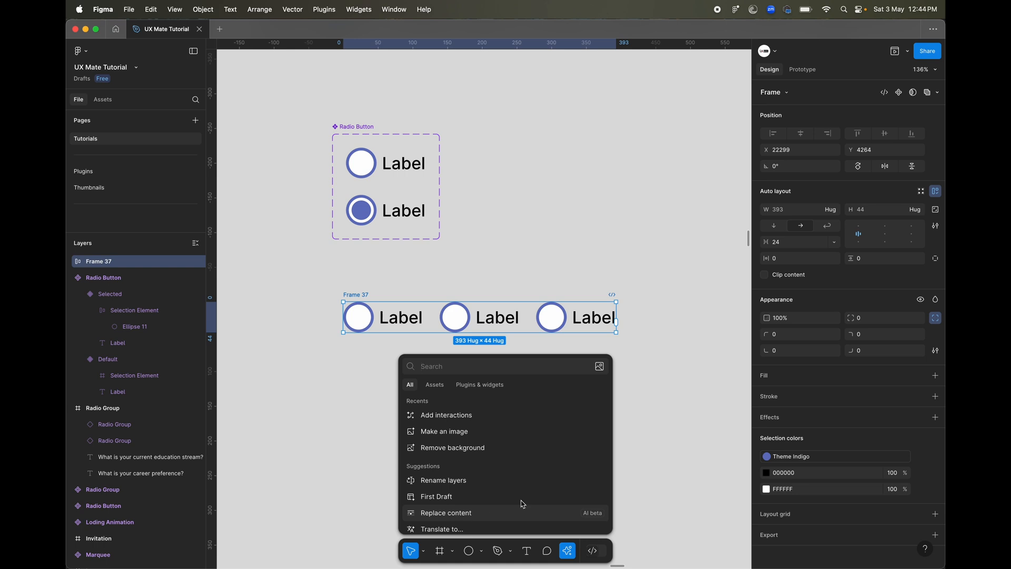
{"action": "left_click", "coordinate": [641, 449]}
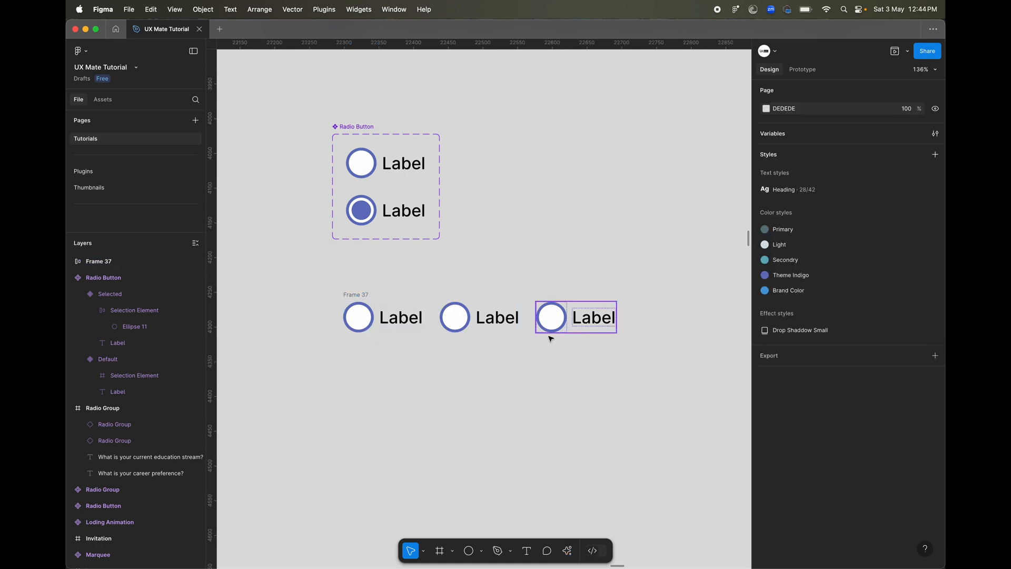
Rename the auto layout frame "Radio Group / Option 1" and stack two copies below it, named "Radio Group / Option 2" and "Radio Group / Option 3".
{"action": "scroll", "coordinate": [517, 352], "scroll_direction": "down", "scroll_amount": 5}
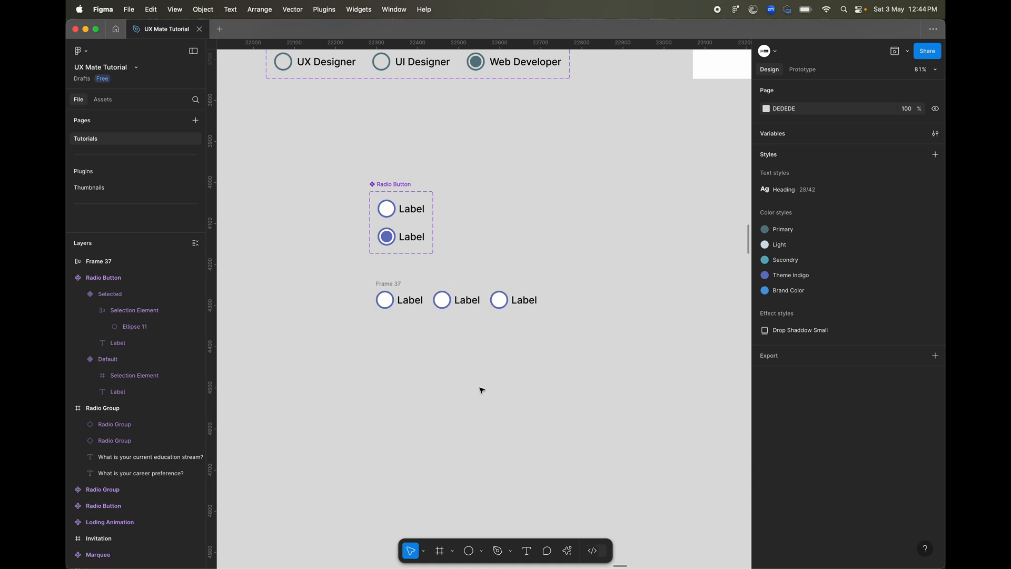
{"action": "left_click", "coordinate": [391, 284]}
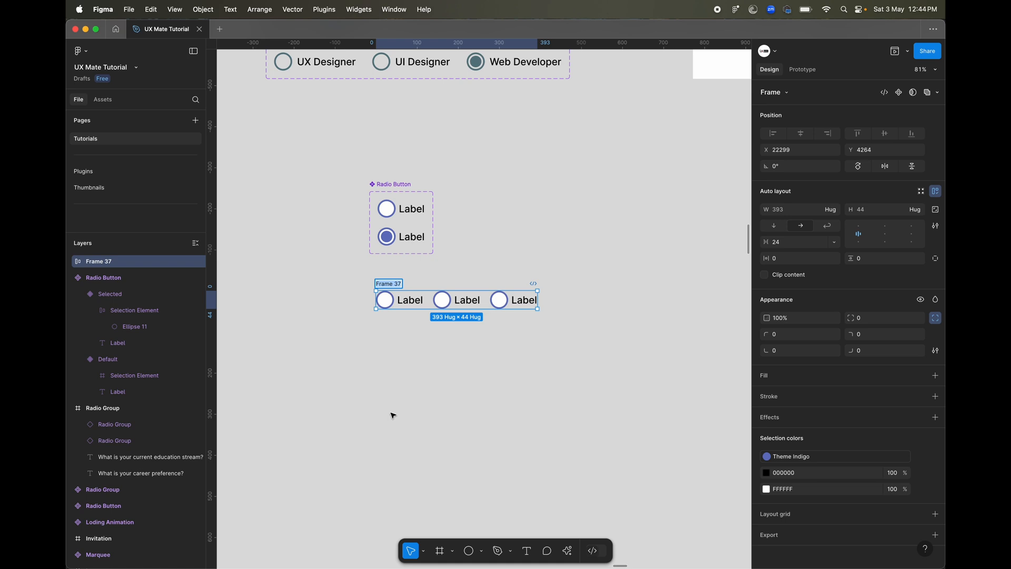
{"action": "key", "text": "super+r"}
{"action": "type", "text": "Ra"}
{"action": "scroll", "coordinate": [368, 424], "scroll_direction": "up", "scroll_amount": 5}
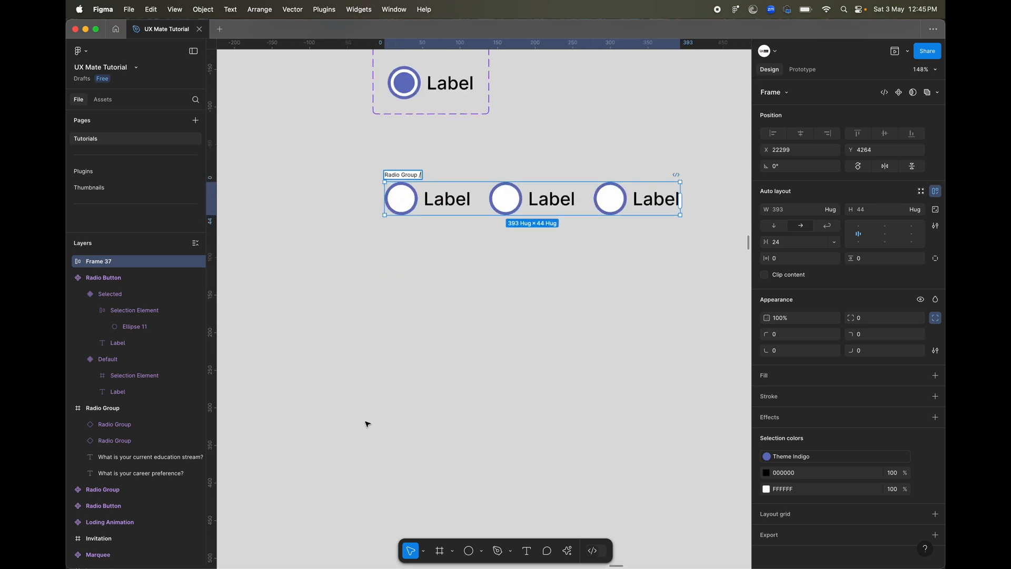
{"action": "type", "text": "dio Group / Option 1"}
{"action": "key", "text": "Return"}
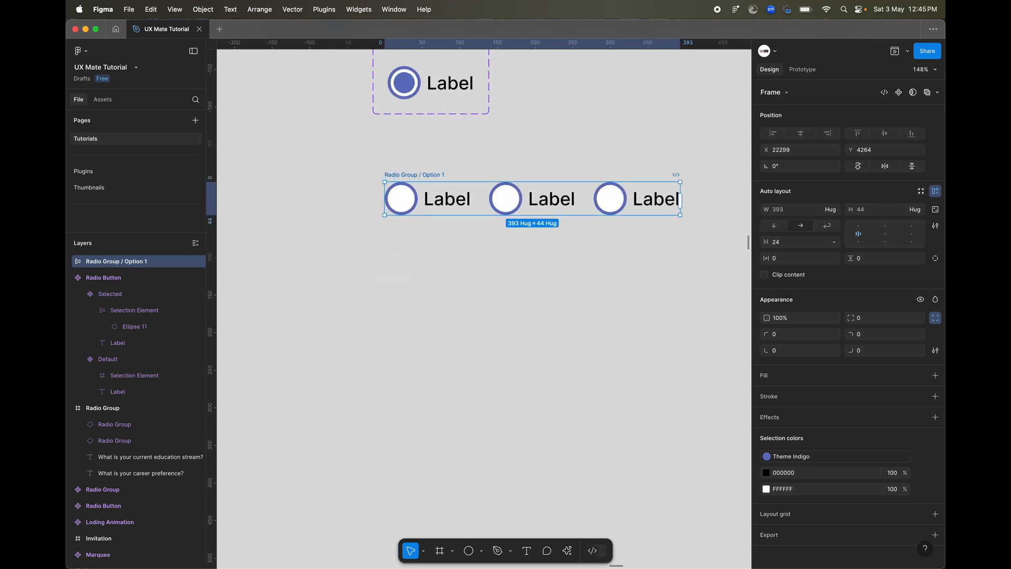
{"action": "left_click_drag", "start_coordinate": [420, 176], "coordinate": [421, 305]}
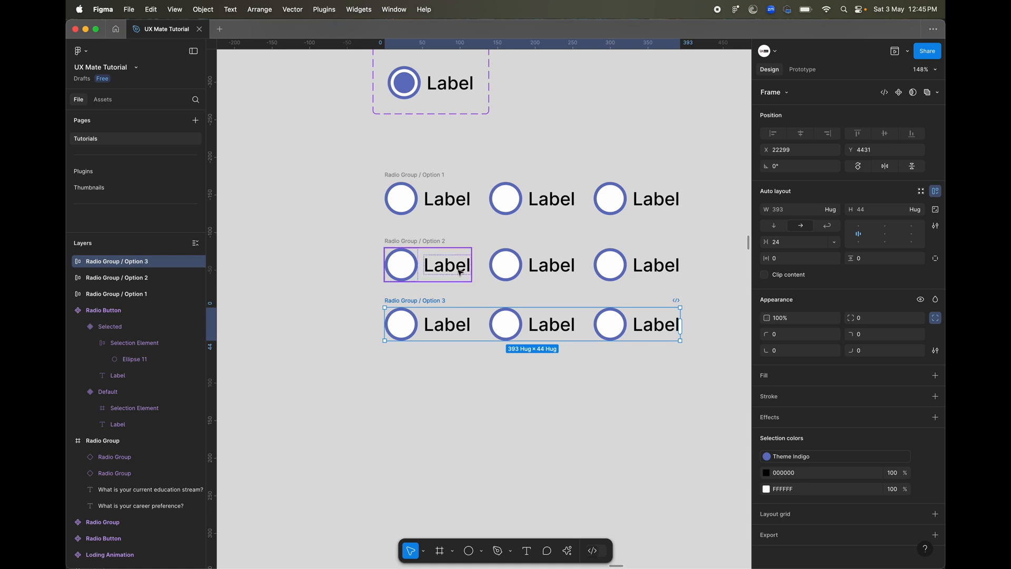
Set State to Selected for the first radio button of Option 1, the second of Option 2 and the third of Option 3.
{"action": "left_click", "coordinate": [409, 206]}
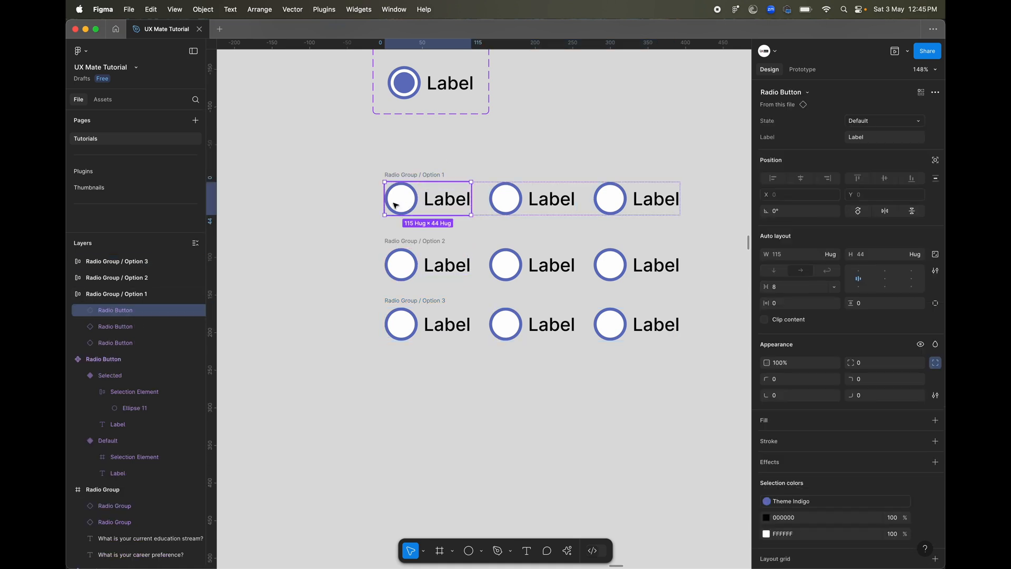
{"action": "left_click", "coordinate": [516, 262], "text": "shift"}
{"action": "left_click", "coordinate": [626, 332], "text": "shift"}
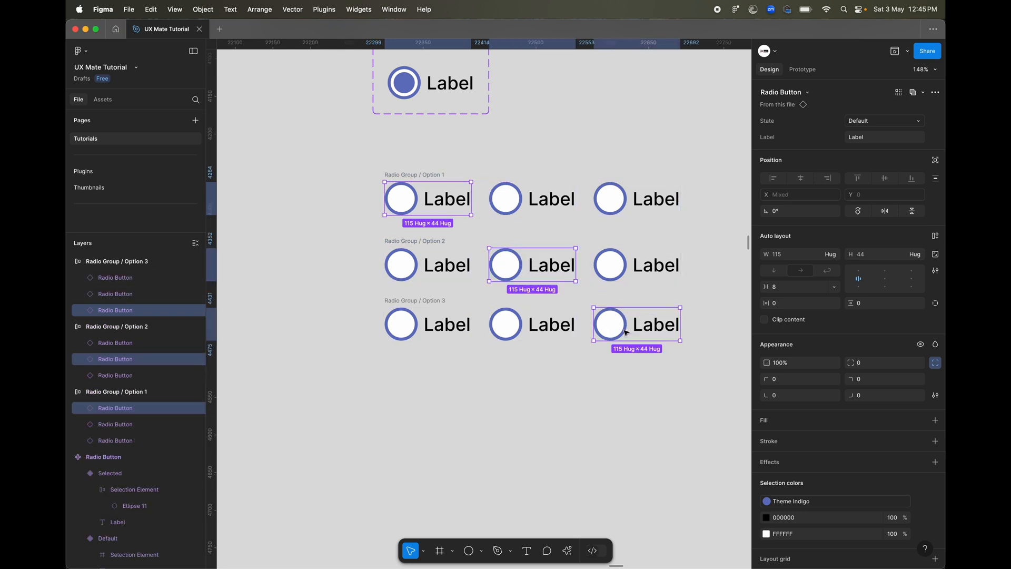
{"action": "left_click", "coordinate": [899, 122]}
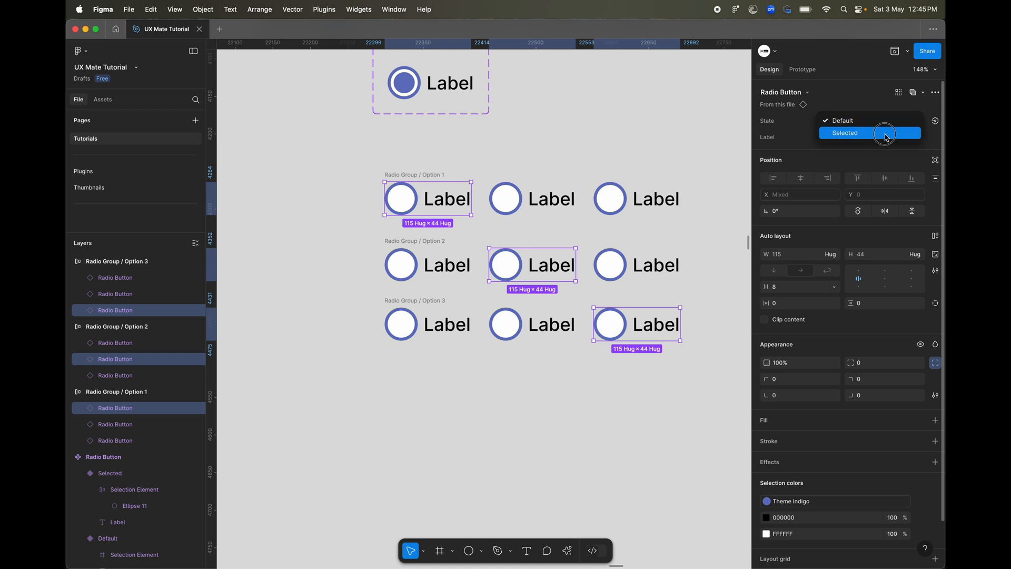
{"action": "left_click", "coordinate": [889, 133]}
{"action": "left_click", "coordinate": [535, 397]}
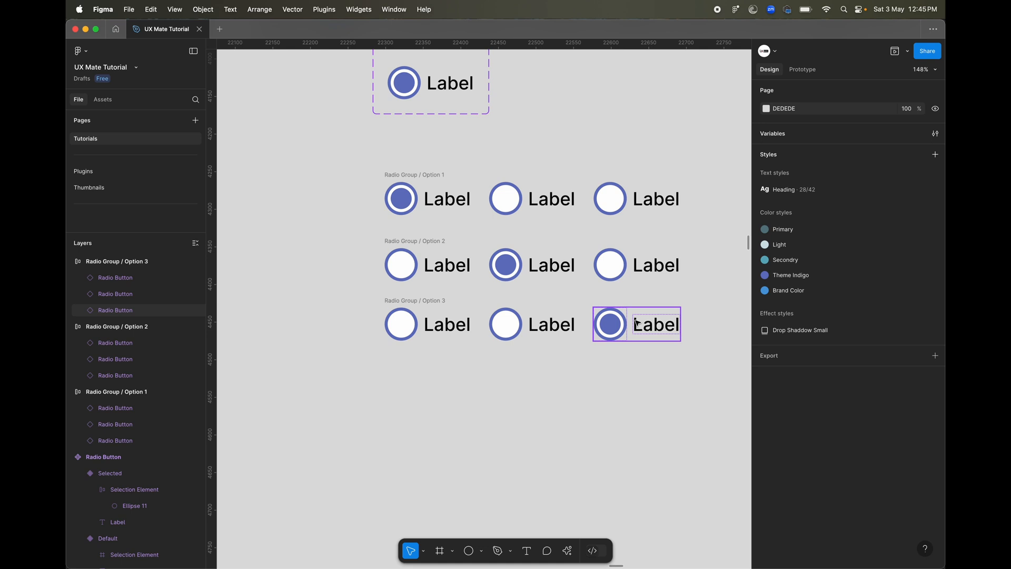
Set the Label of the first radio button in all three radio groups to "Option 1".
{"action": "left_click", "coordinate": [431, 199]}
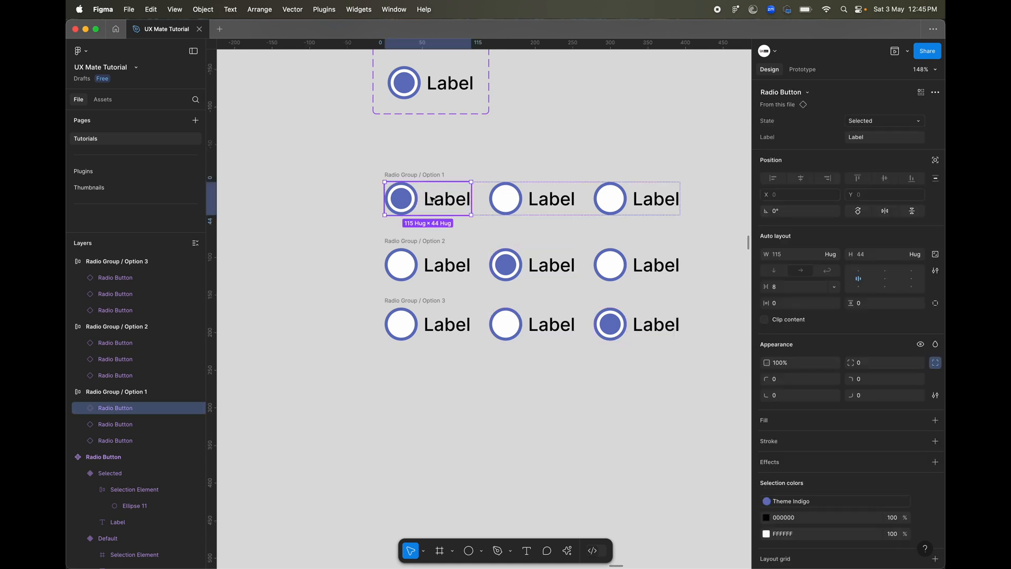
{"action": "left_click", "coordinate": [435, 262], "text": "shift"}
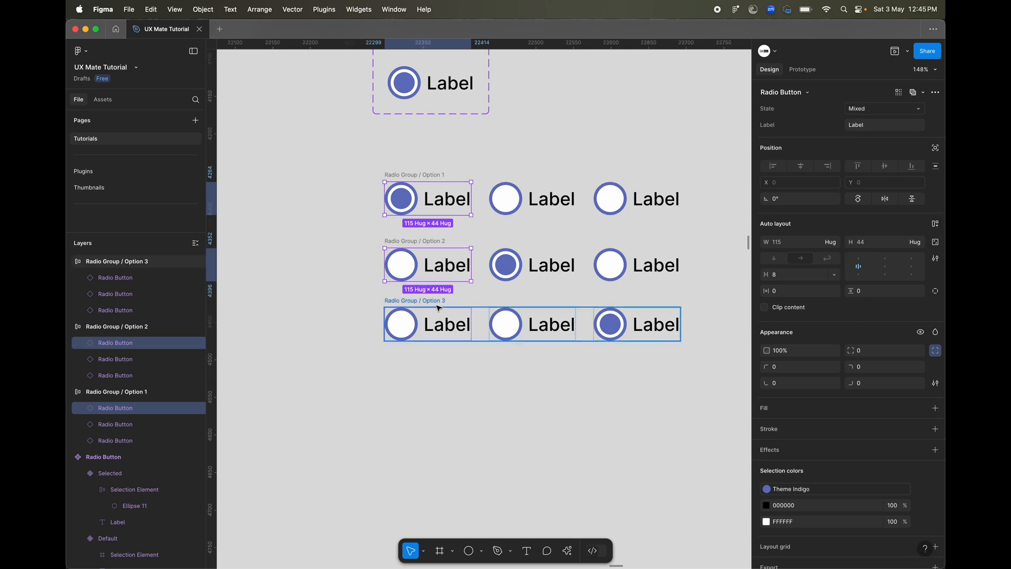
{"action": "left_click", "coordinate": [440, 318], "text": "shift"}
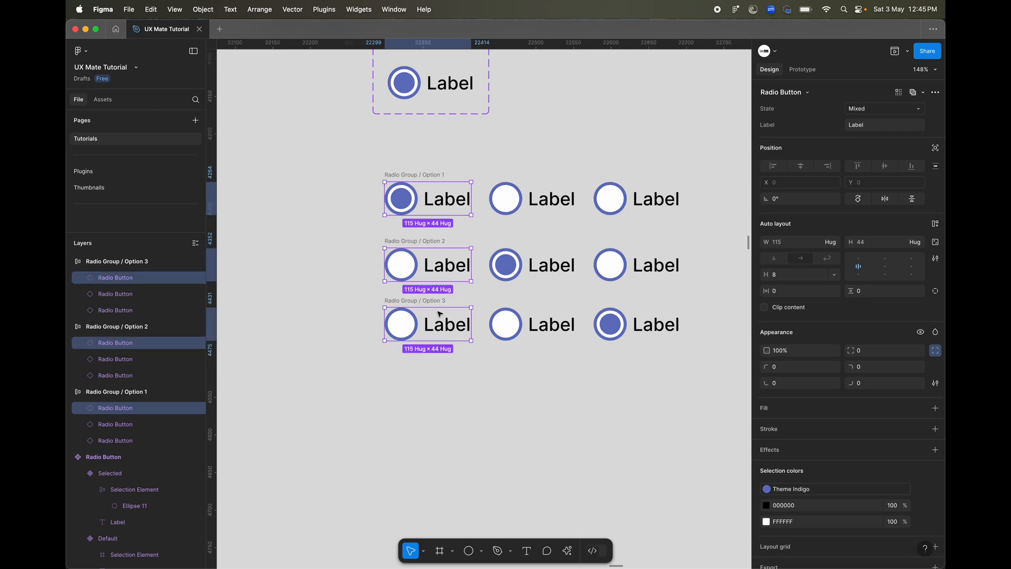
{"action": "left_click", "coordinate": [872, 132]}
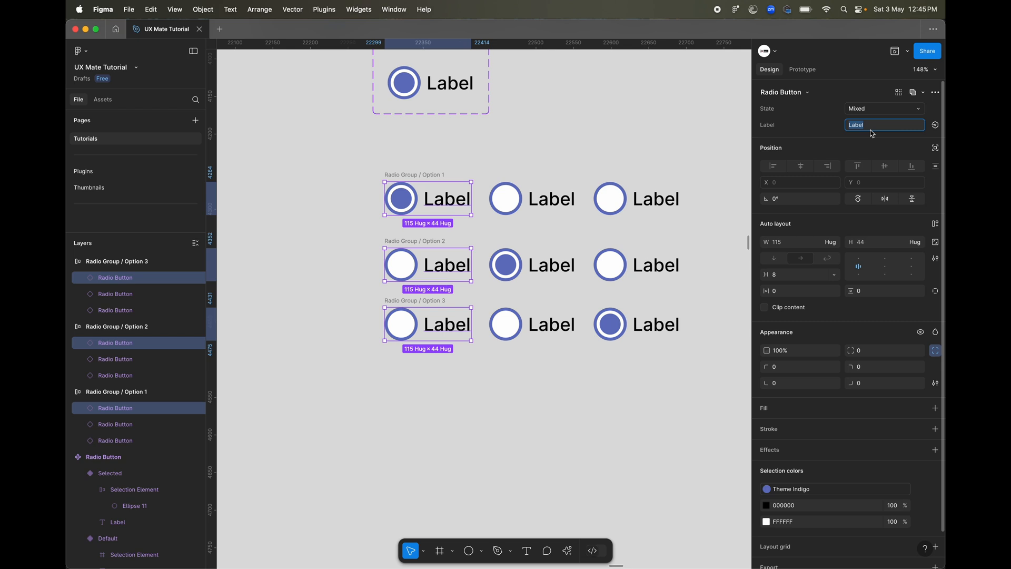
{"action": "type", "text": "Option 1"}
Set the Label of the middle radio button in all three radio groups to "Option 2", with a capital O.
{"action": "left_click", "coordinate": [577, 208]}
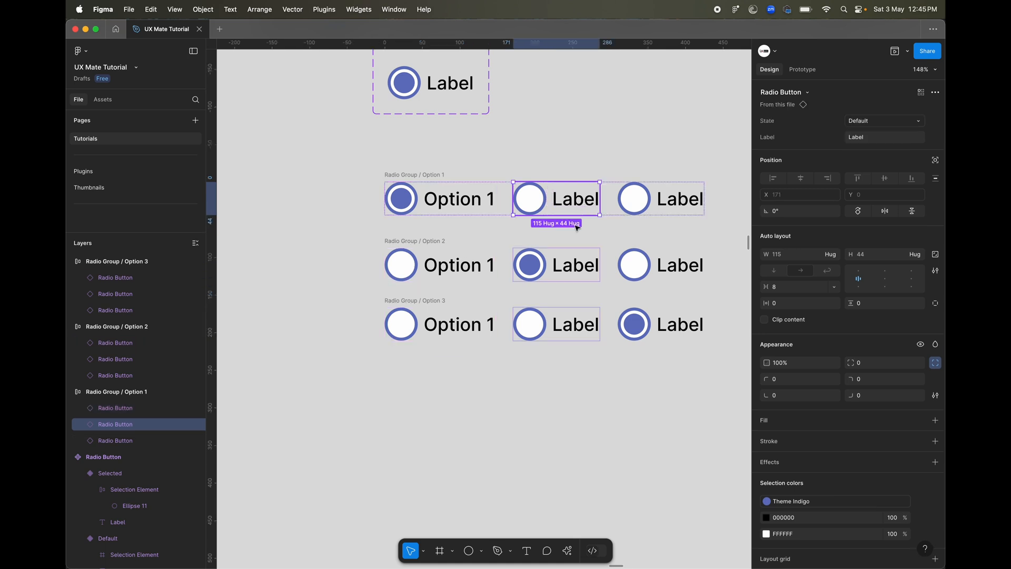
{"action": "left_click", "coordinate": [566, 268], "text": "shift"}
{"action": "left_click", "coordinate": [566, 326], "text": "shift"}
{"action": "left_click", "coordinate": [889, 126]}
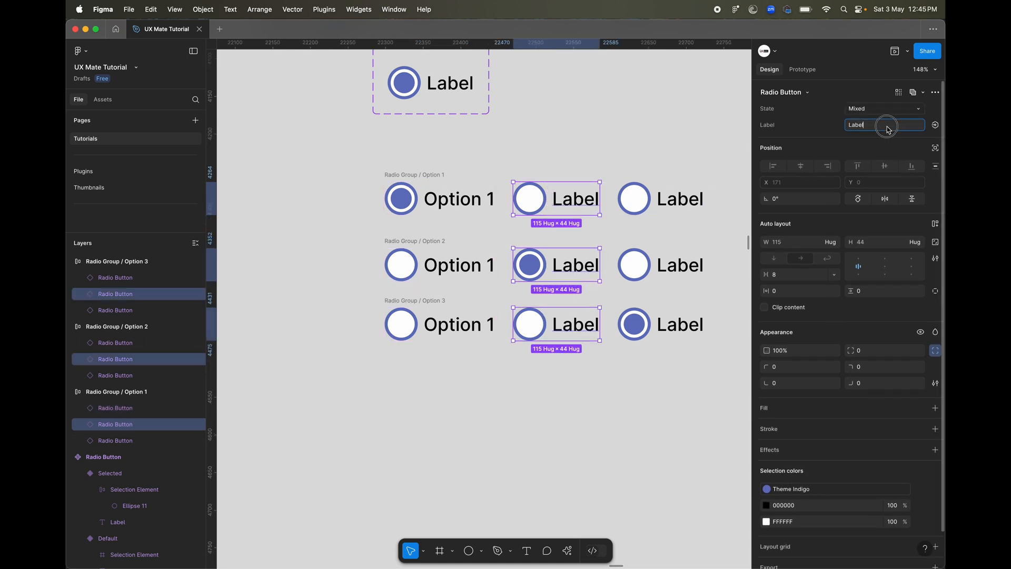
{"action": "double_click", "coordinate": [887, 127]}
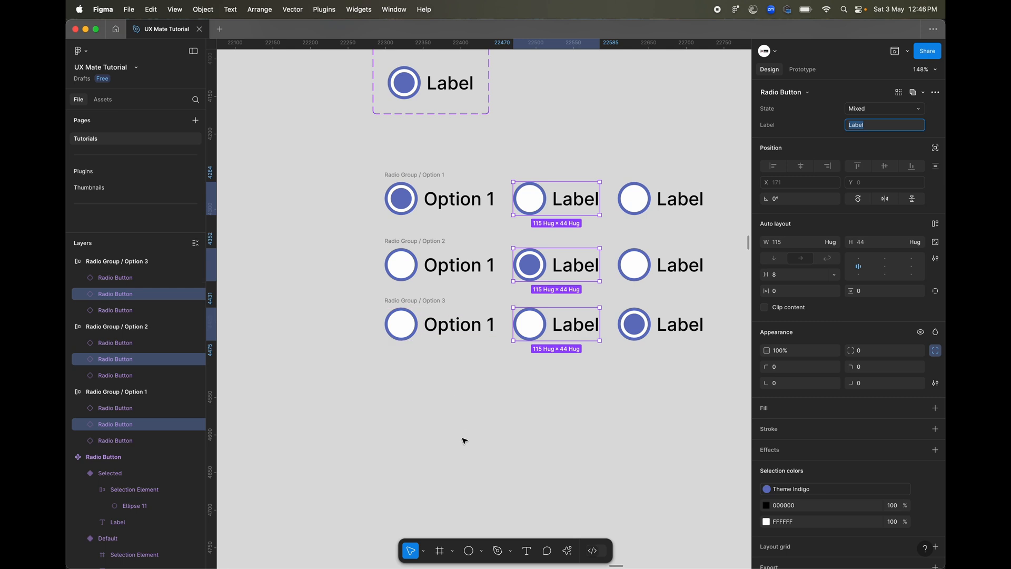
{"action": "type", "text": "option 2"}
{"action": "key", "text": "Return"}
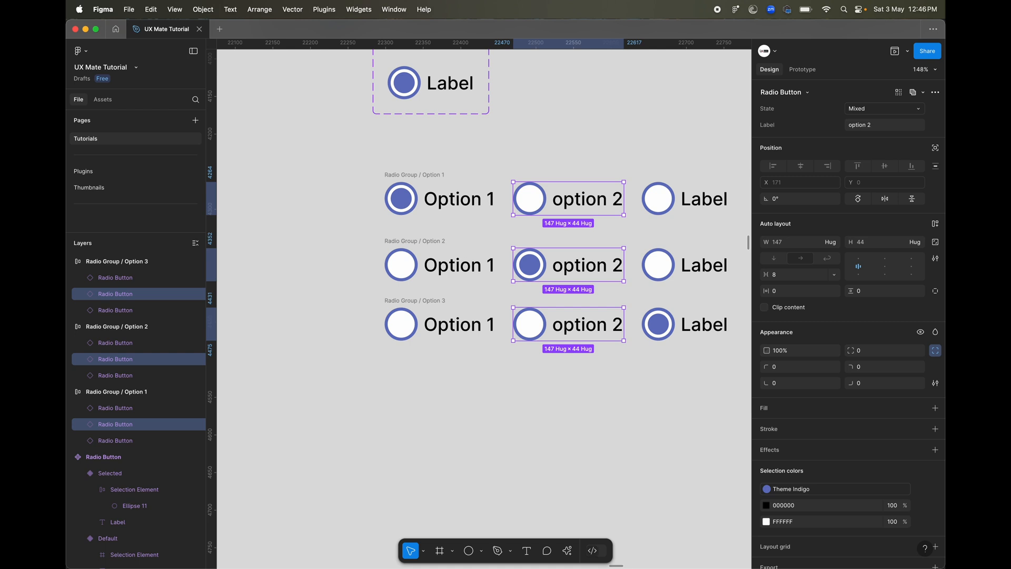
{"action": "scroll", "coordinate": [124, 484], "scroll_direction": "right", "scroll_amount": 2}
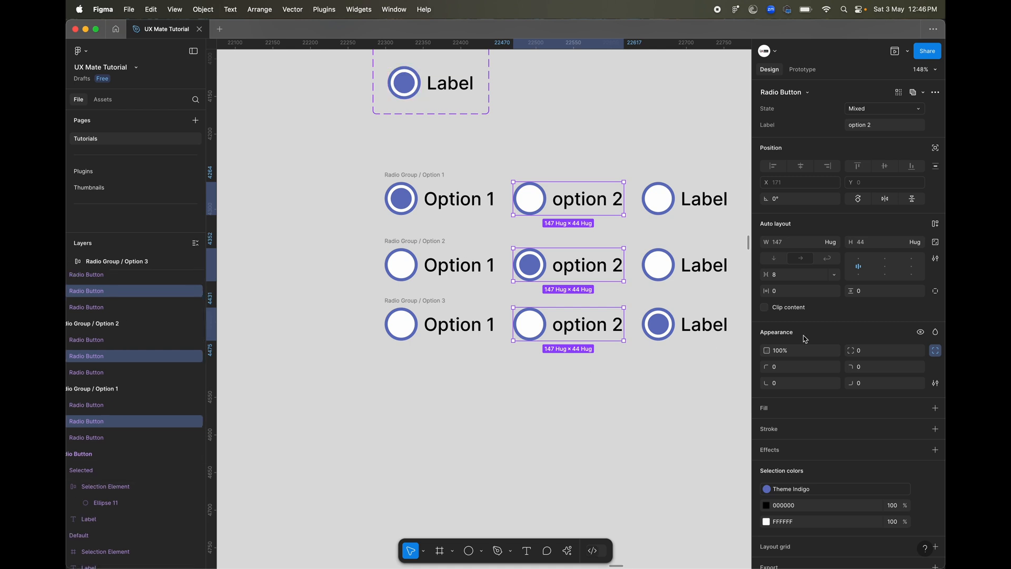
{"action": "left_click", "coordinate": [849, 125]}
{"action": "left_click", "coordinate": [848, 125]}
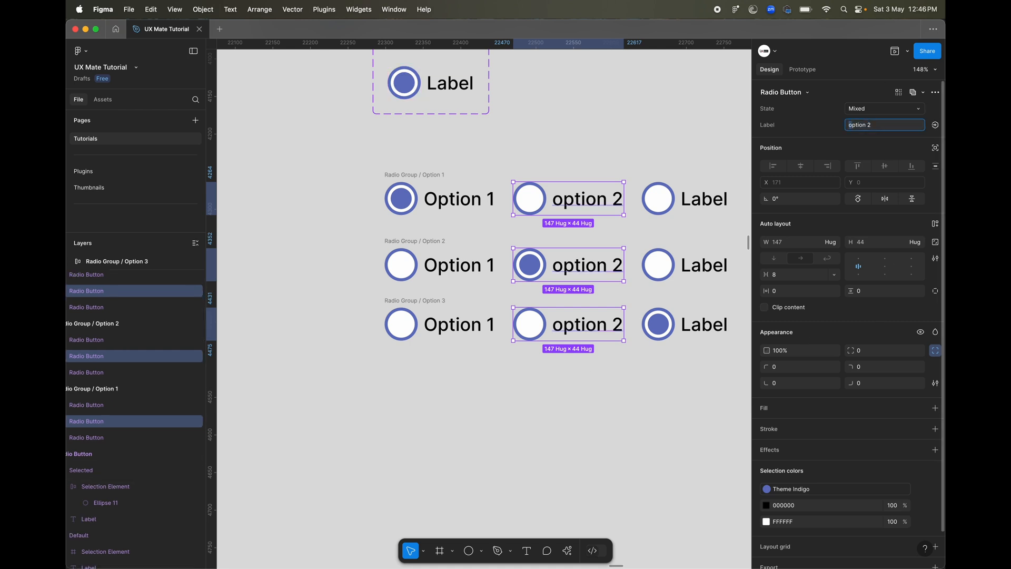
{"action": "type", "text": "O"}
{"action": "left_click", "coordinate": [711, 105]}
Set the Label of the last radio button in all three radio groups to "Option 3".
{"action": "scroll", "coordinate": [703, 118], "scroll_direction": "down", "scroll_amount": 1}
{"action": "scroll", "coordinate": [703, 118], "scroll_direction": "right", "scroll_amount": 1}
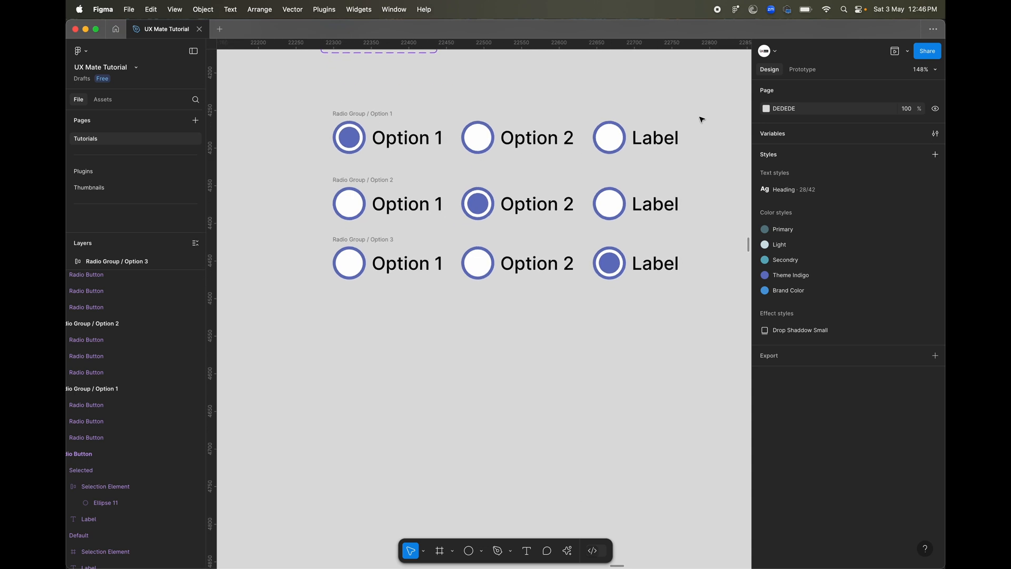
{"action": "left_click", "coordinate": [660, 145]}
{"action": "left_click", "coordinate": [655, 205], "text": "shift"}
{"action": "left_click", "coordinate": [656, 263], "text": "shift"}
{"action": "left_click", "coordinate": [884, 126]}
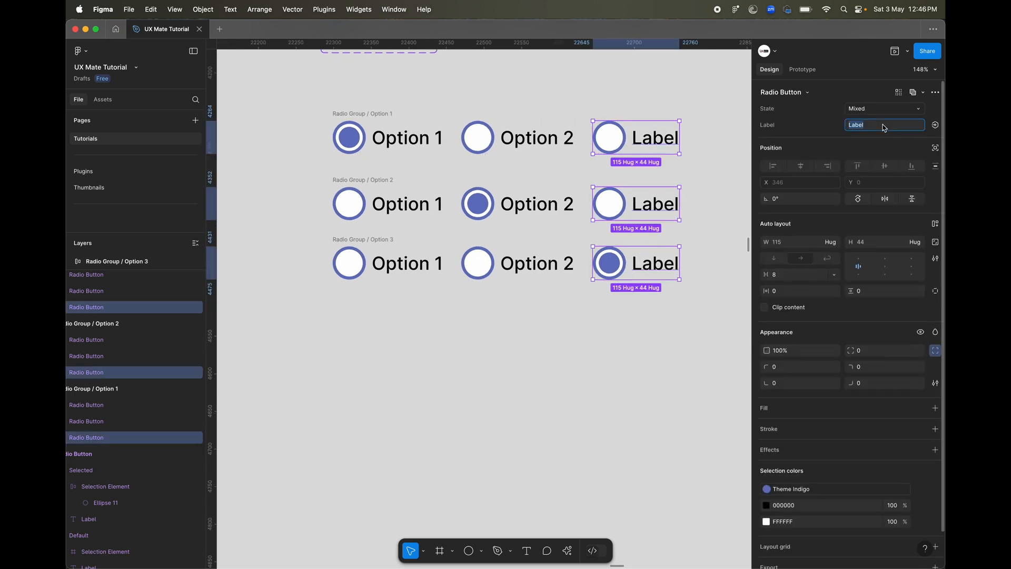
{"action": "type", "text": "Option 3"}
{"action": "left_click", "coordinate": [659, 363]}
Combine the three Radio Group frames, Option 1 to Option 3, into one component set.
{"action": "scroll", "coordinate": [491, 388], "scroll_direction": "down", "scroll_amount": 3}
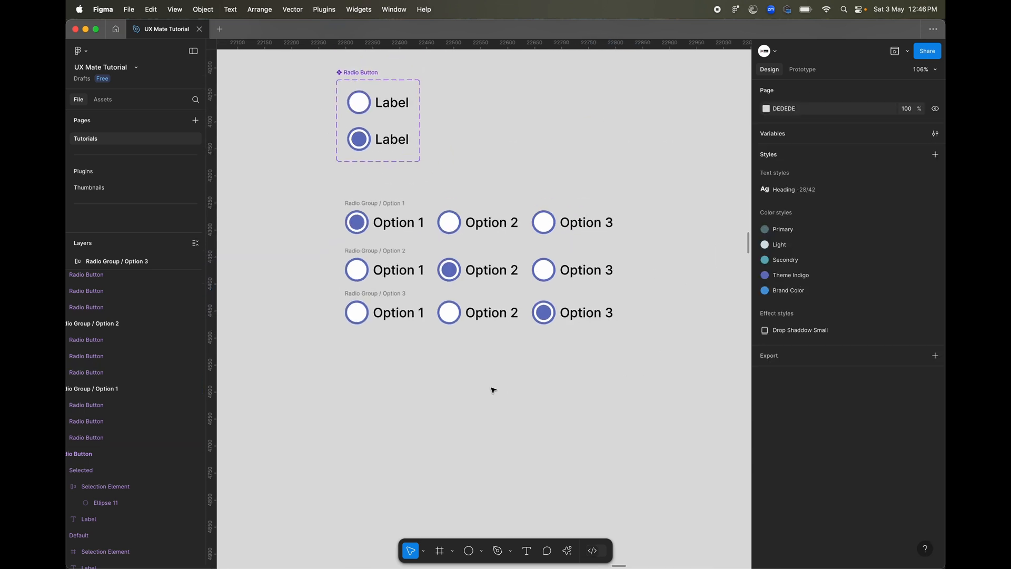
{"action": "scroll", "coordinate": [330, 246], "scroll_direction": "up", "scroll_amount": 1}
{"action": "left_click", "coordinate": [330, 246]}
{"action": "scroll", "coordinate": [311, 237], "scroll_direction": "up", "scroll_amount": 3}
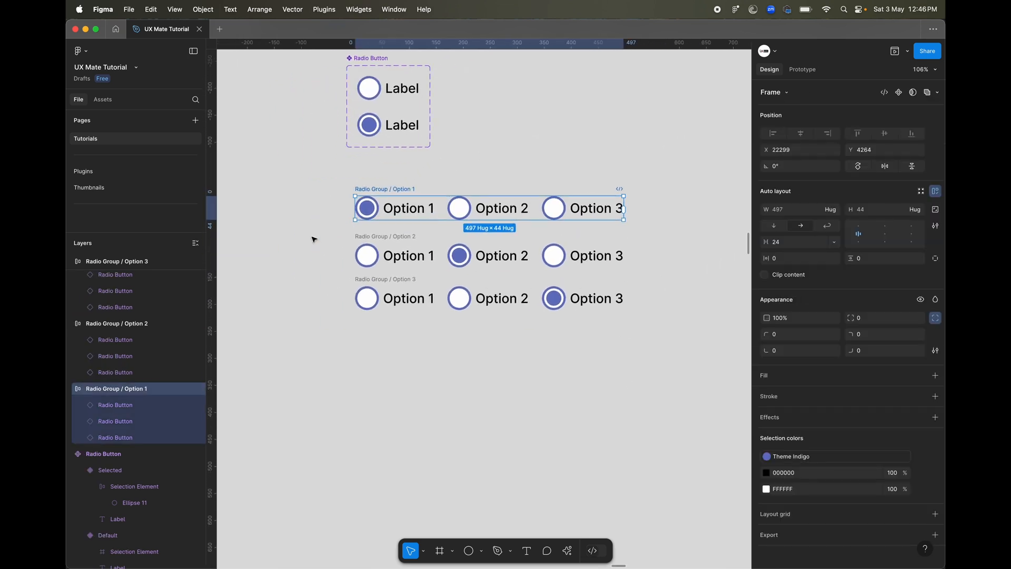
{"action": "left_click", "coordinate": [410, 237], "text": "shift"}
{"action": "left_click", "coordinate": [410, 290], "text": "shift"}
{"action": "scroll", "coordinate": [474, 237], "scroll_direction": "right", "scroll_amount": 3}
{"action": "scroll", "coordinate": [474, 237], "scroll_direction": "down", "scroll_amount": 1}
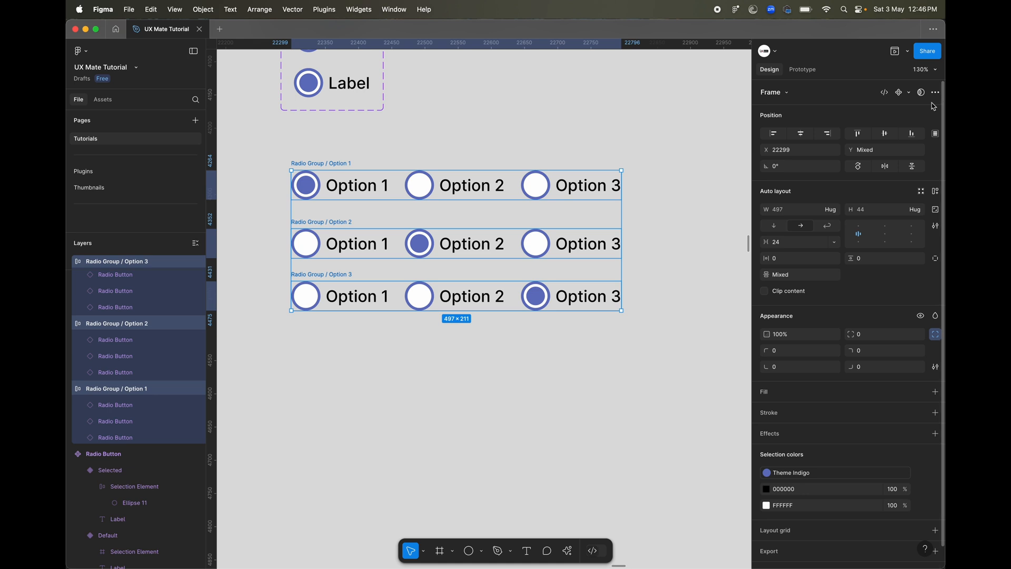
{"action": "left_click", "coordinate": [911, 94]}
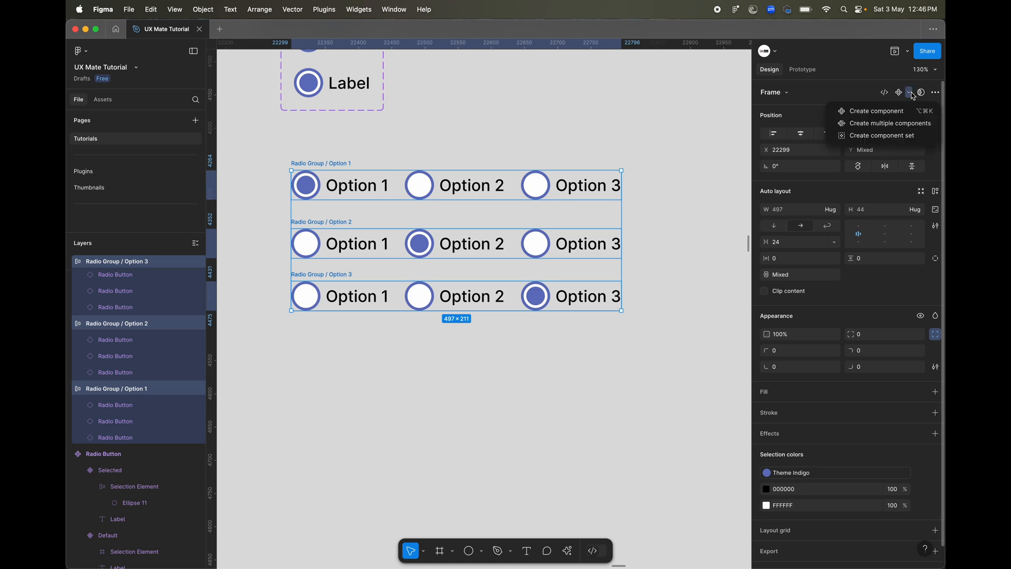
{"action": "left_click", "coordinate": [874, 136]}
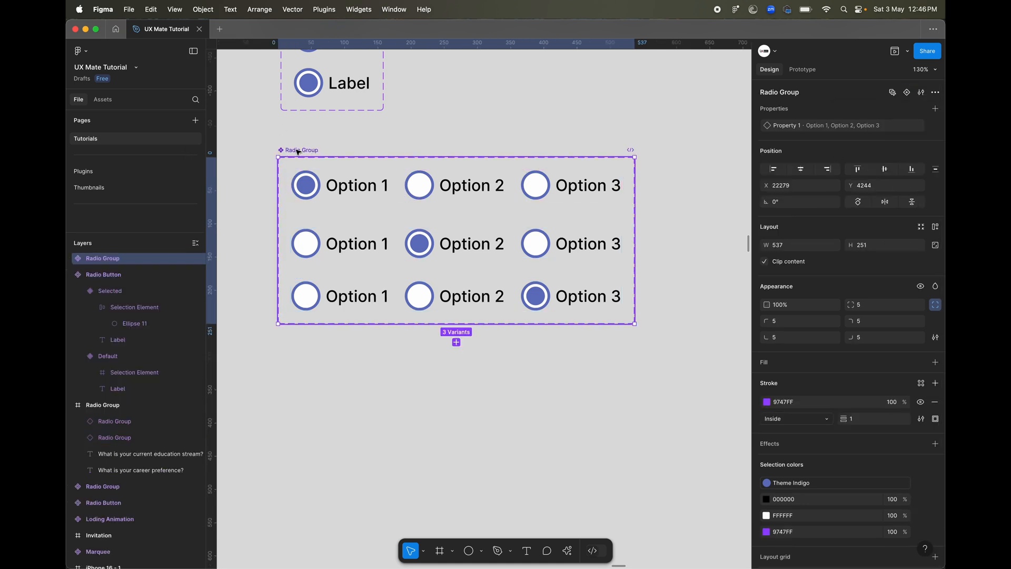
Check the Property 1 value of each variant in the new Radio Group component set.
{"action": "left_click", "coordinate": [327, 186]}
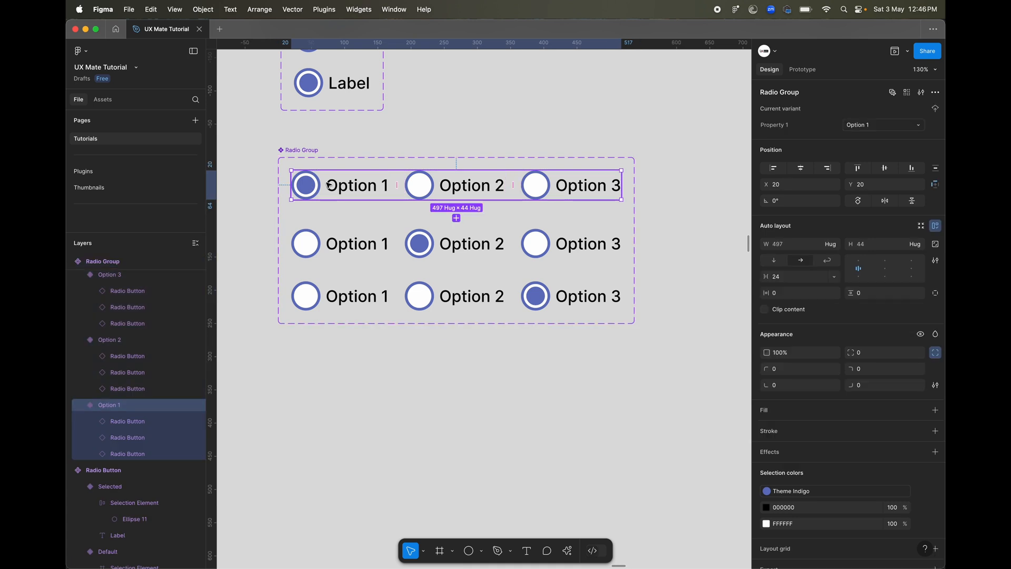
{"action": "left_click", "coordinate": [329, 243]}
{"action": "left_click", "coordinate": [338, 292]}
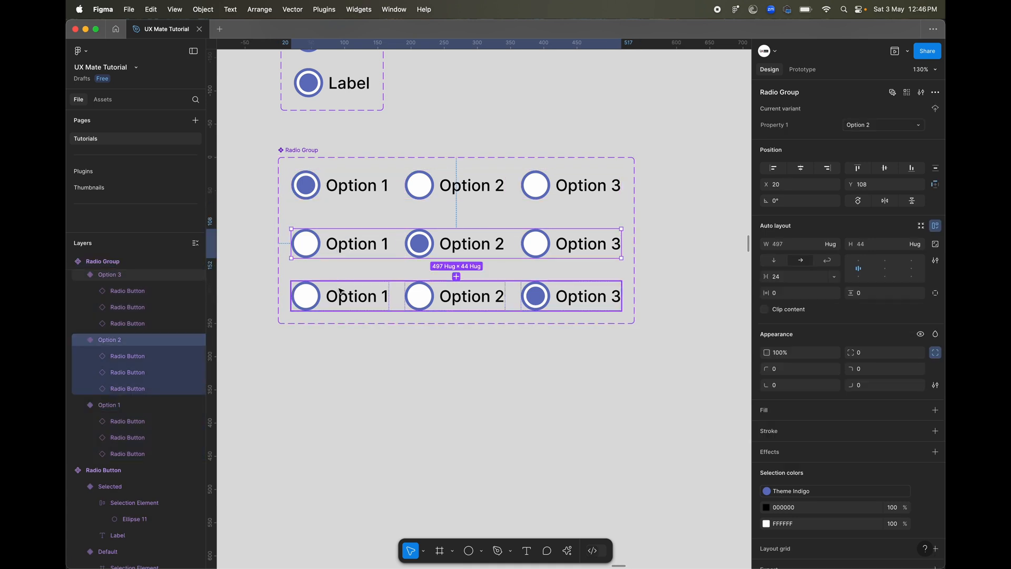
In the Option 1 variant, add on-click Change to interactions from the second radio button to Option 2 and the third to Option 3.
{"action": "left_click", "coordinate": [374, 399]}
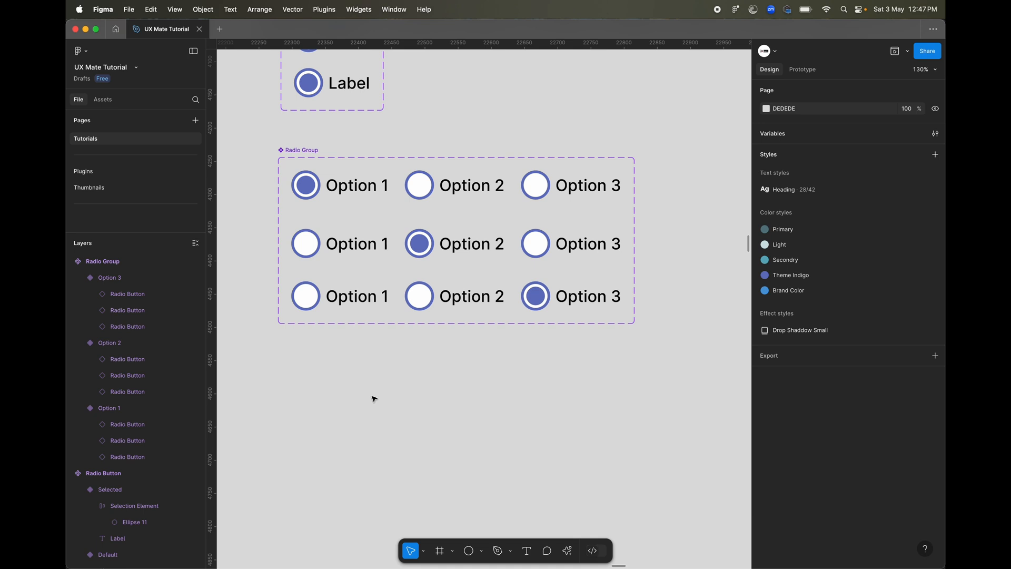
{"action": "key", "text": "shift+e"}
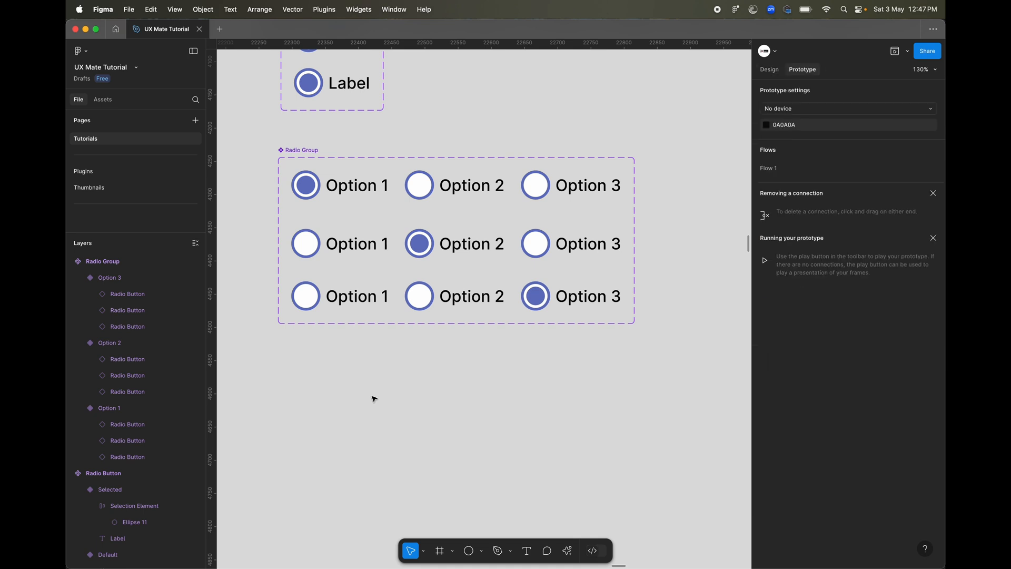
{"action": "left_click", "coordinate": [770, 72]}
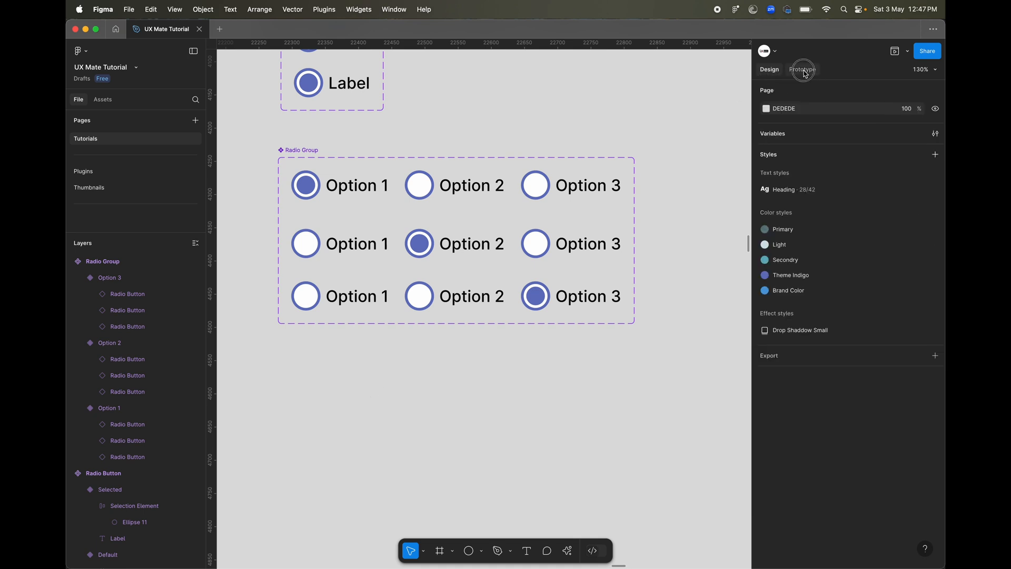
{"action": "left_click", "coordinate": [804, 72]}
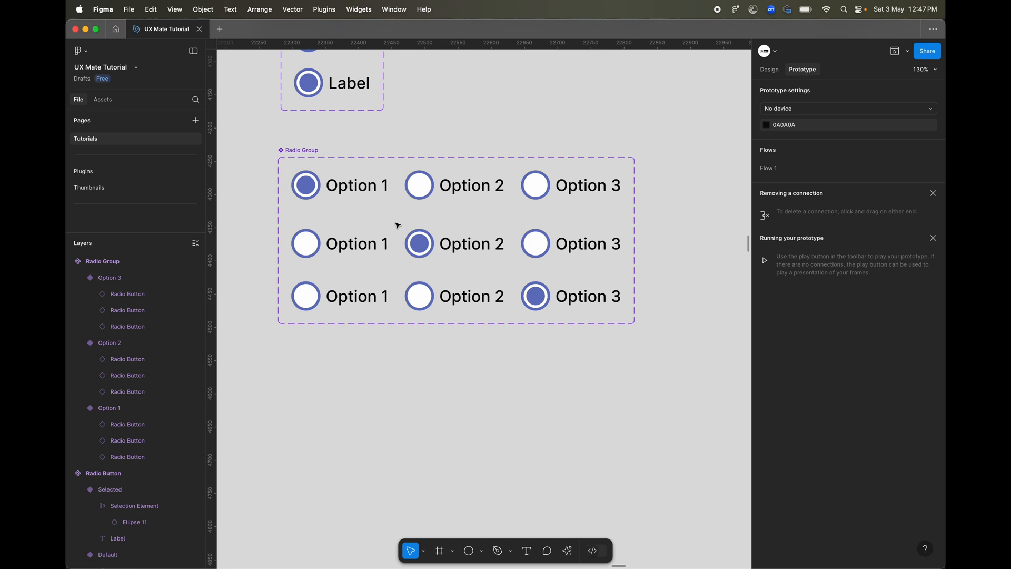
{"action": "double_click", "coordinate": [450, 182]}
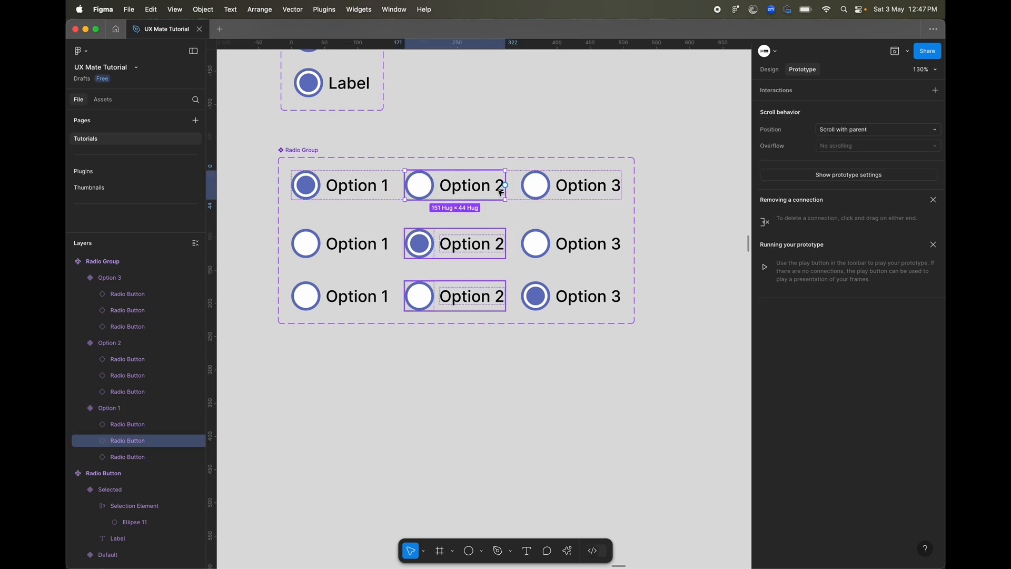
{"action": "left_click_drag", "start_coordinate": [505, 185], "coordinate": [340, 242]}
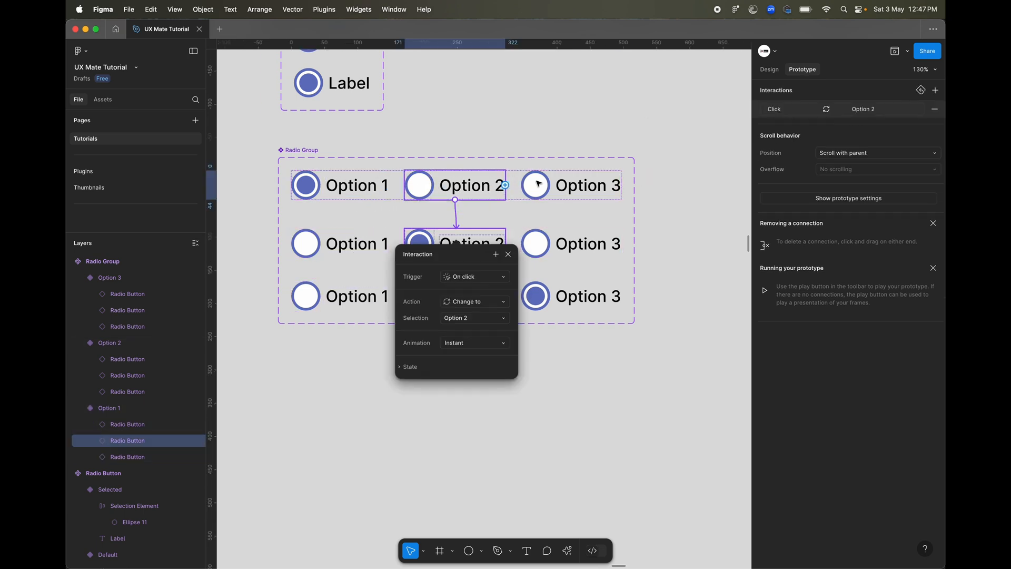
{"action": "left_click", "coordinate": [538, 183]}
{"action": "left_click_drag", "start_coordinate": [622, 186], "coordinate": [589, 296]}
Connect the first radio button of the Option 2 and Option 3 variants to the Option 1 variant with on-click Change to interactions.
{"action": "left_click", "coordinate": [397, 242]}
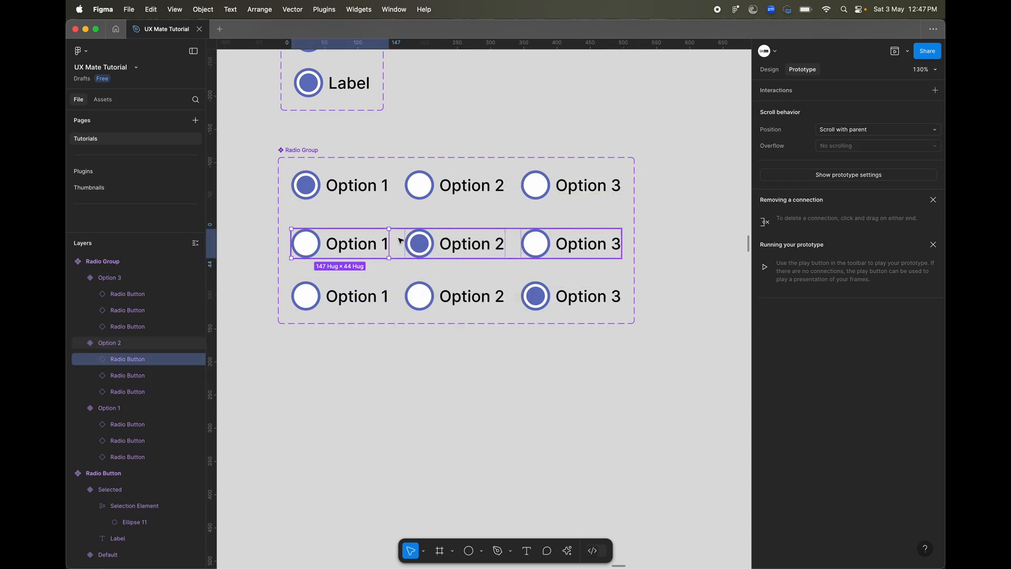
{"action": "left_click_drag", "start_coordinate": [390, 242], "coordinate": [450, 187]}
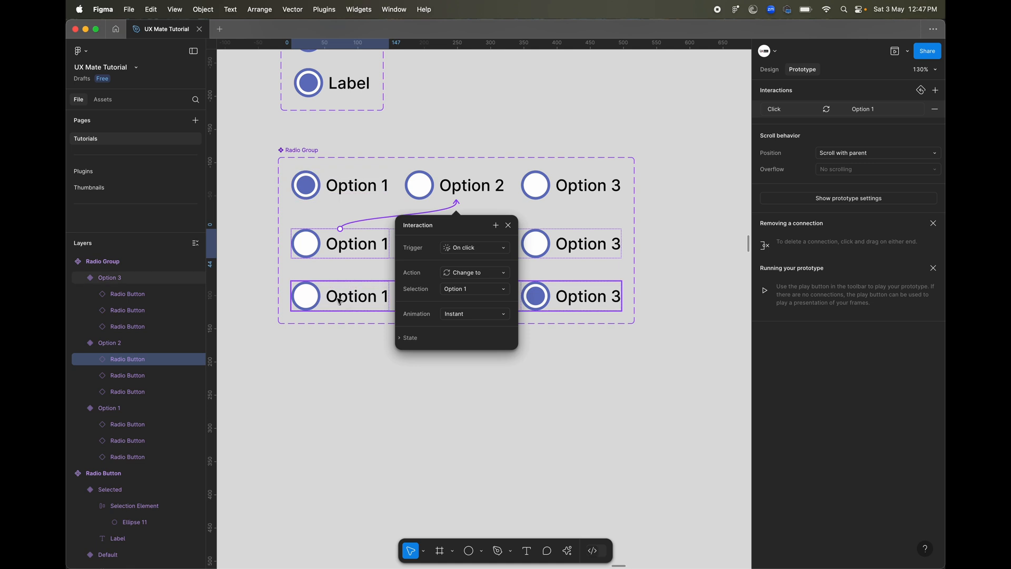
{"action": "left_click", "coordinate": [339, 301]}
{"action": "left_click_drag", "start_coordinate": [390, 296], "coordinate": [399, 190]}
Connect the second radio button of the Option 3 variant to the Option 2 variant with an on-click Change to interaction.
{"action": "left_click", "coordinate": [372, 241]}
{"action": "left_click", "coordinate": [431, 291]}
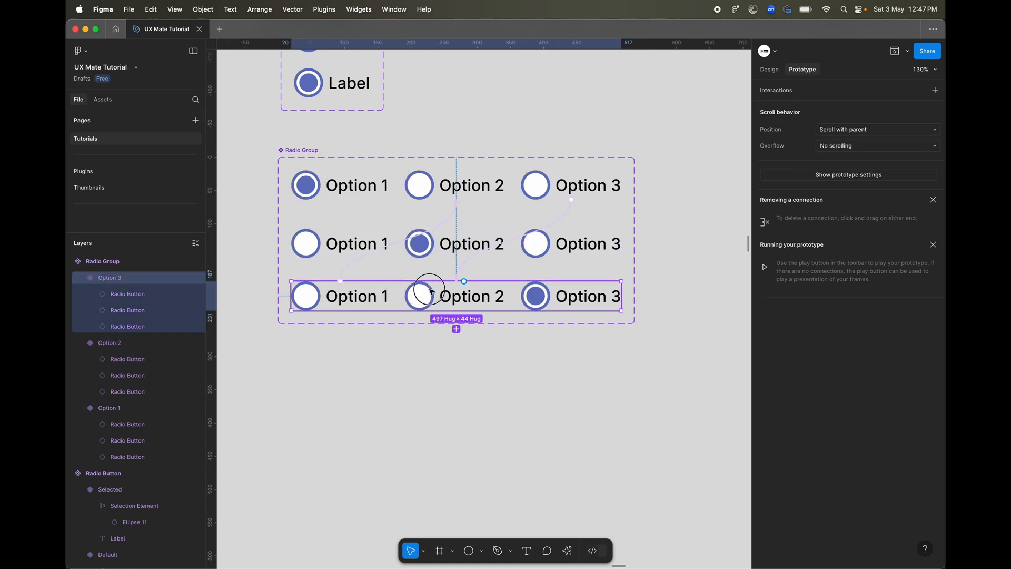
{"action": "double_click", "coordinate": [431, 291]}
{"action": "left_click_drag", "start_coordinate": [507, 296], "coordinate": [508, 244]}
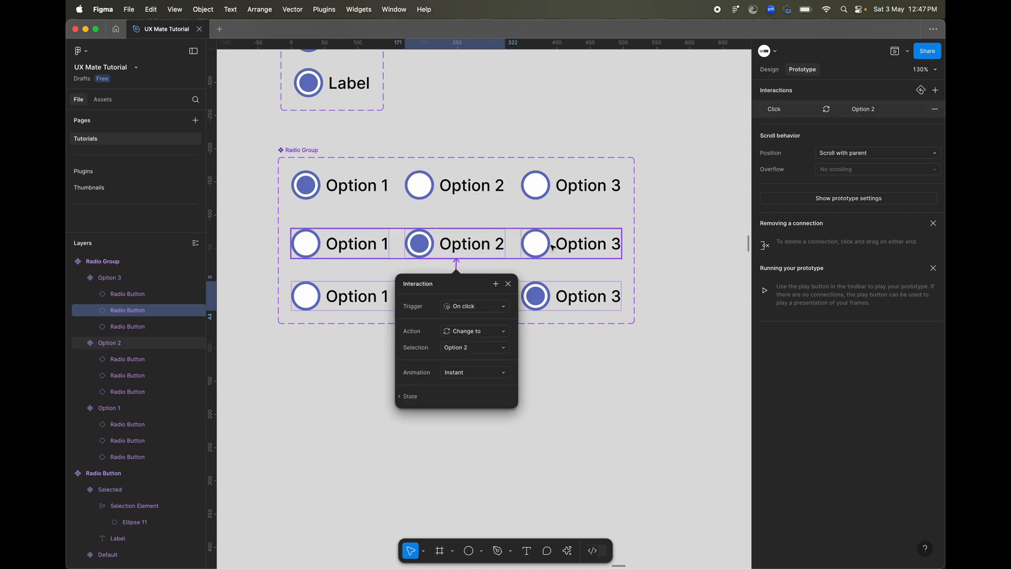
Connect the third radio button of the Option 2 variant to the Option 3 variant with a Change to interaction.
{"action": "left_click", "coordinate": [553, 247]}
{"action": "left_click", "coordinate": [534, 243]}
{"action": "left_click_drag", "start_coordinate": [623, 244], "coordinate": [481, 286]}
{"action": "left_click", "coordinate": [469, 189]}
{"action": "left_click", "coordinate": [487, 214]}
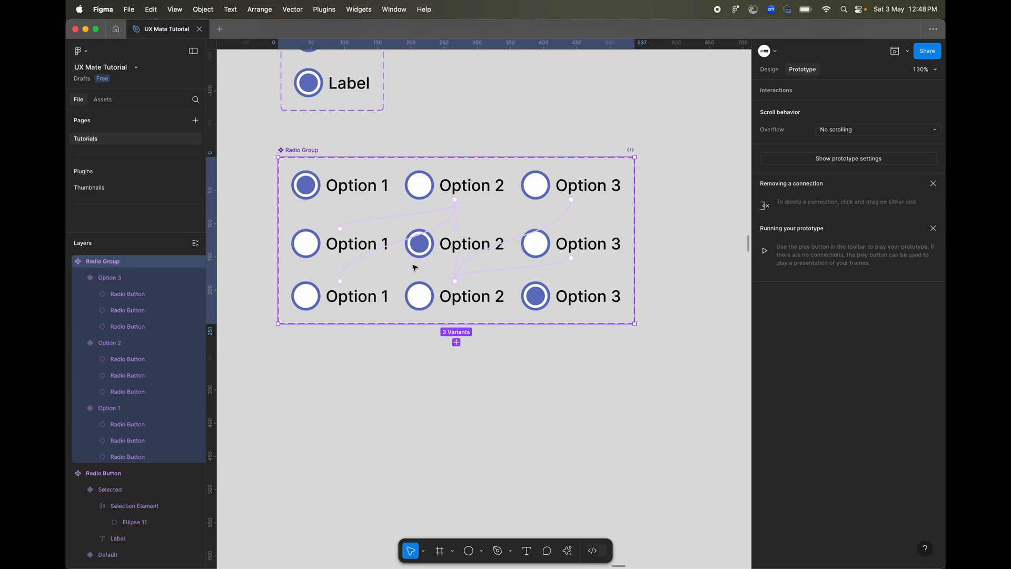
Examine the prototype interactions of the already selected radio button in each Radio Group variant.
{"action": "left_click", "coordinate": [315, 192]}
{"action": "left_click", "coordinate": [305, 235]}
{"action": "left_click", "coordinate": [306, 287]}
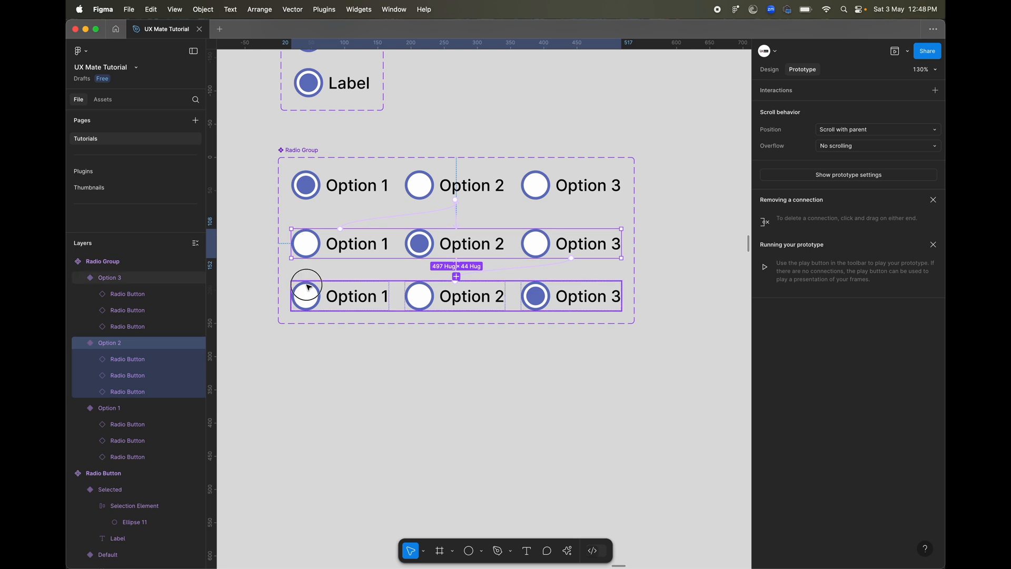
{"action": "left_click", "coordinate": [308, 185]}
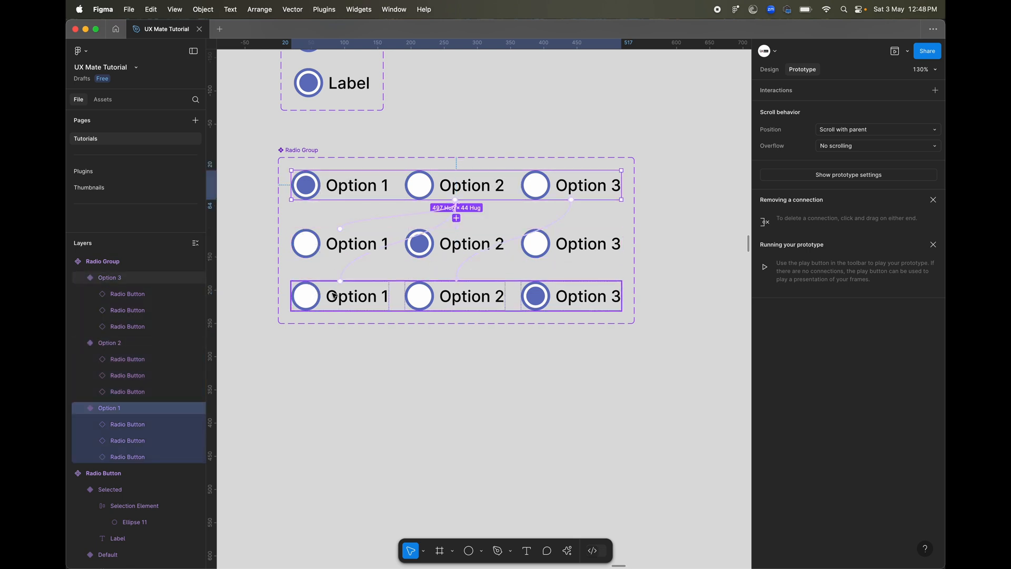
{"action": "left_click", "coordinate": [331, 193]}
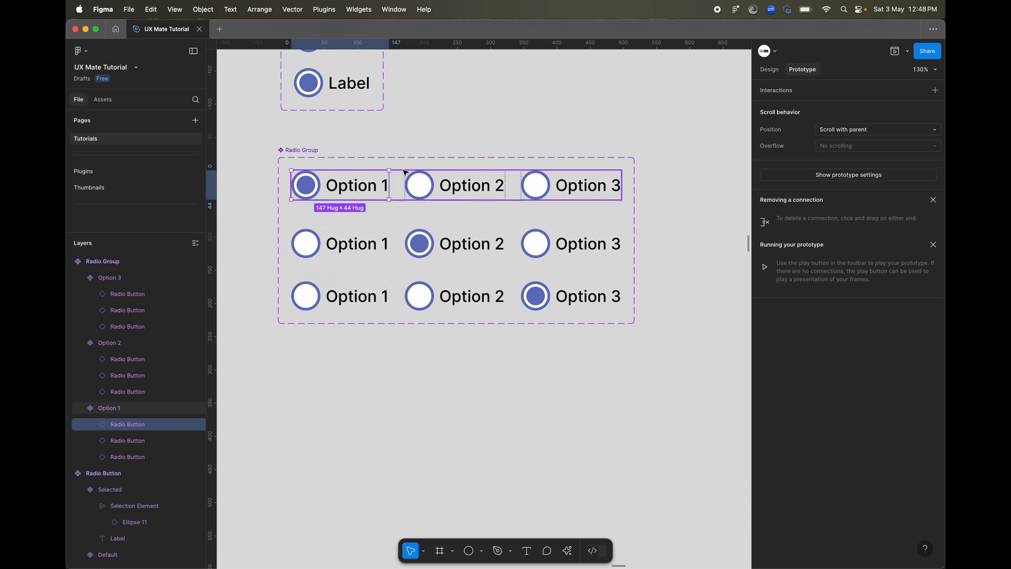
{"action": "left_click", "coordinate": [428, 244]}
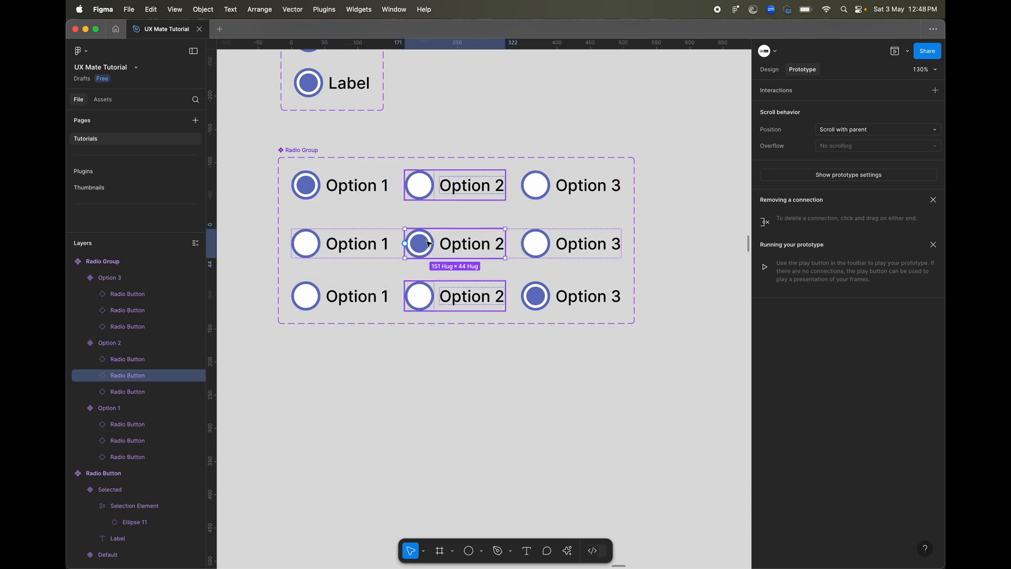
{"action": "double_click", "coordinate": [537, 296]}
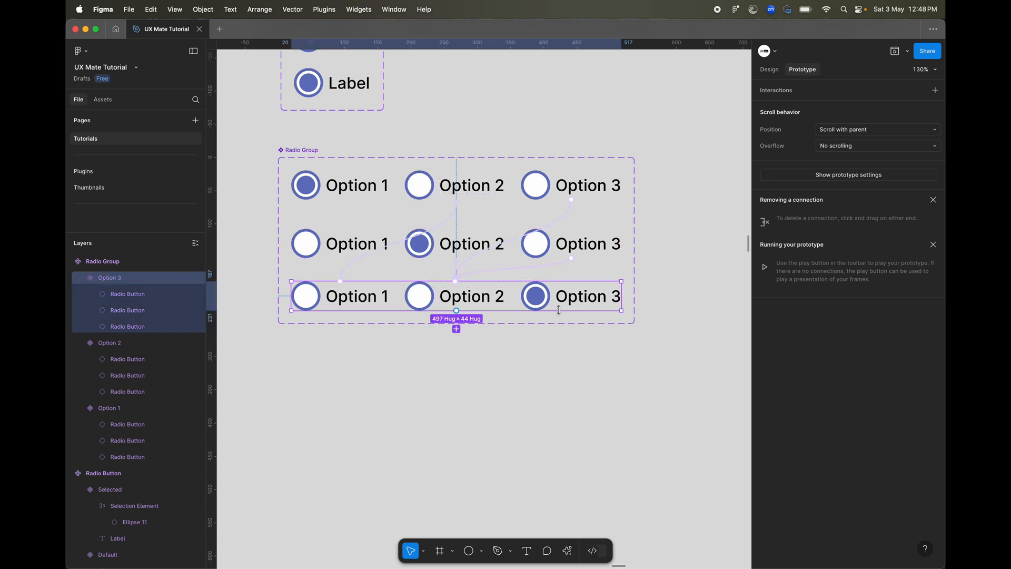
{"action": "left_click", "coordinate": [512, 374]}
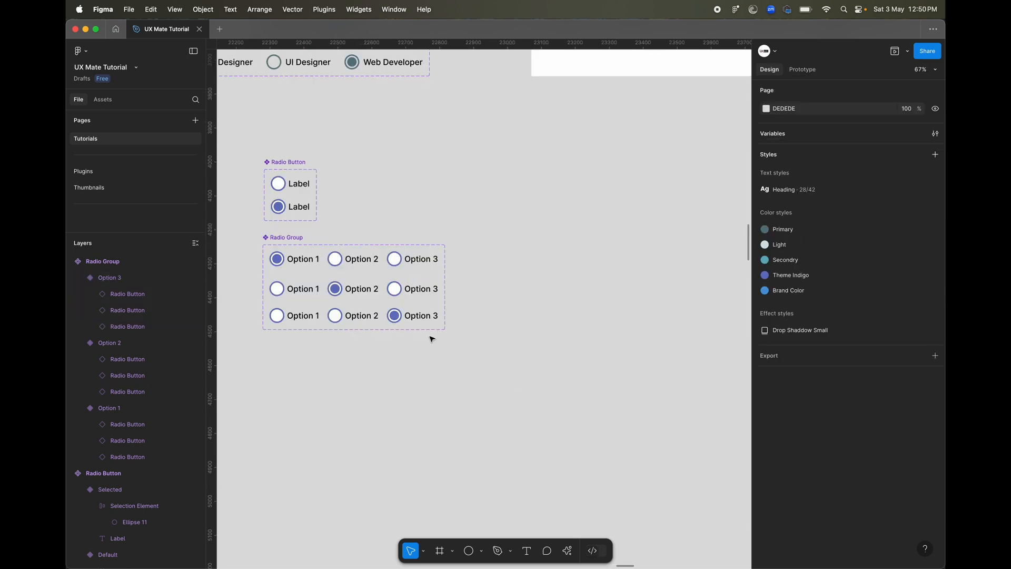
Draw a frame about 731 × 393 beside the component sets and place an instance of the Radio Group's Option 1 variant in it.
{"action": "key", "text": "f"}
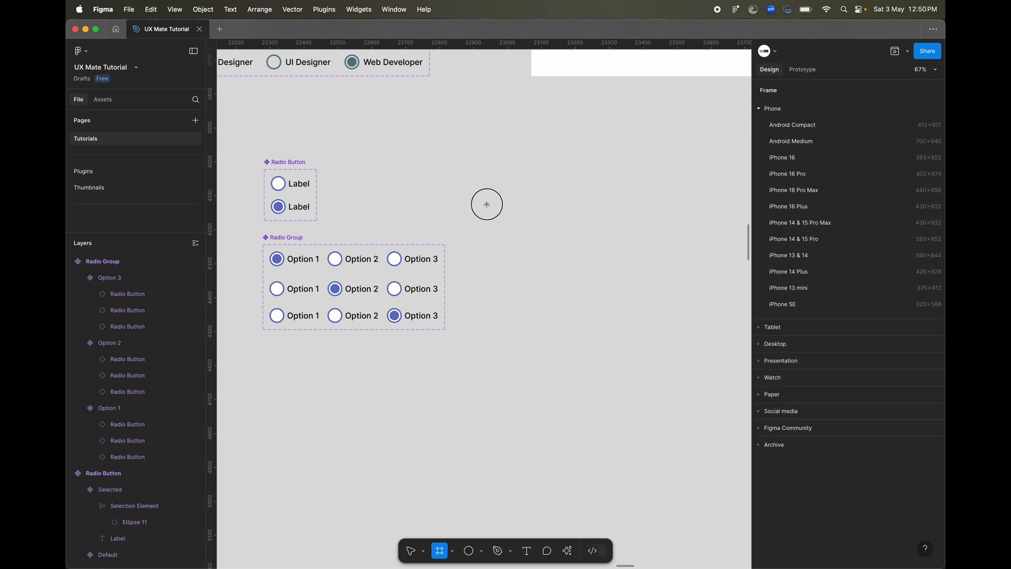
{"action": "left_click_drag", "start_coordinate": [485, 202], "coordinate": [733, 335]}
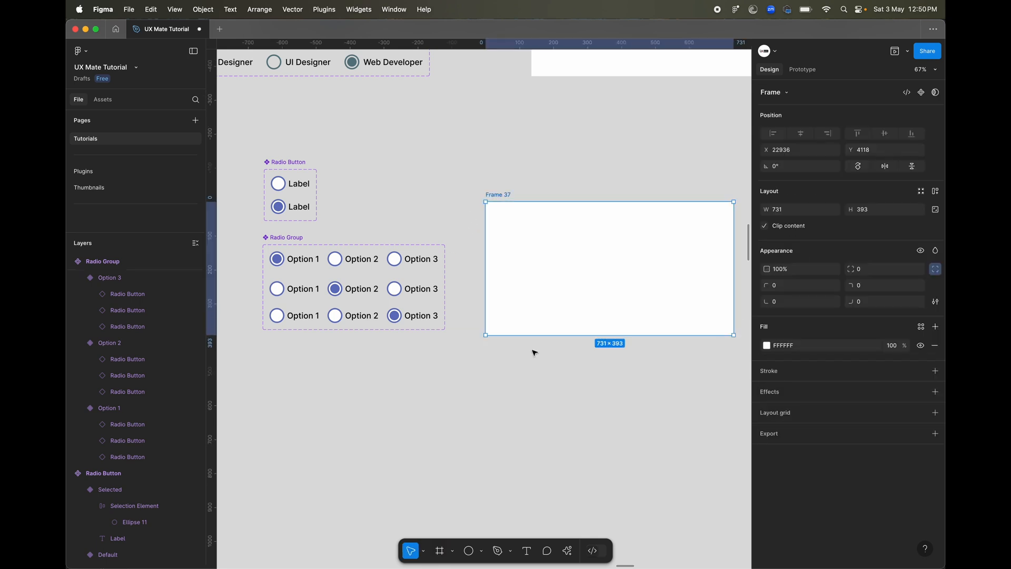
{"action": "left_click", "coordinate": [333, 258]}
{"action": "scroll", "coordinate": [304, 269], "scroll_direction": "right", "scroll_amount": 2}
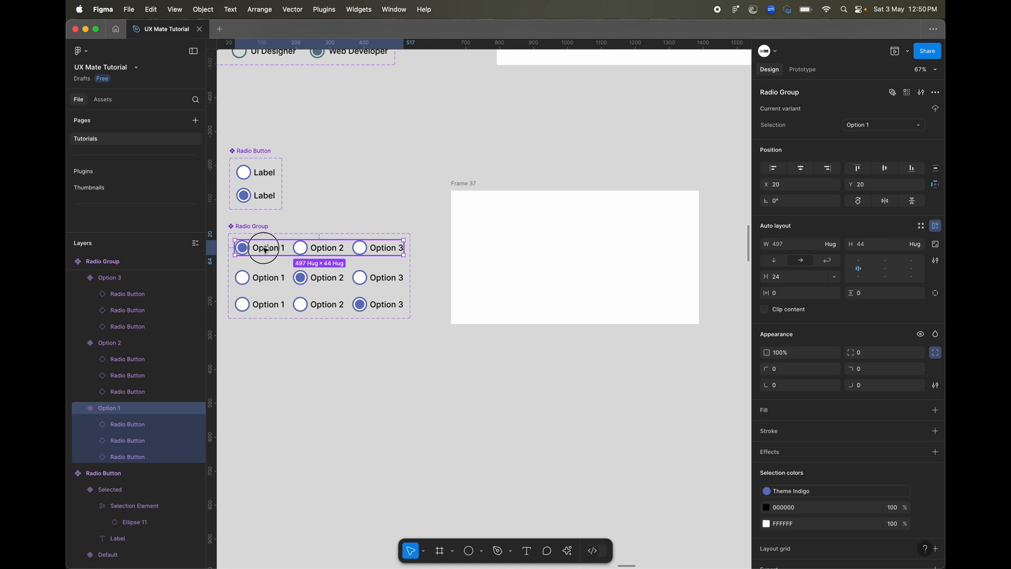
{"action": "left_click_drag", "start_coordinate": [266, 248], "coordinate": [493, 217]}
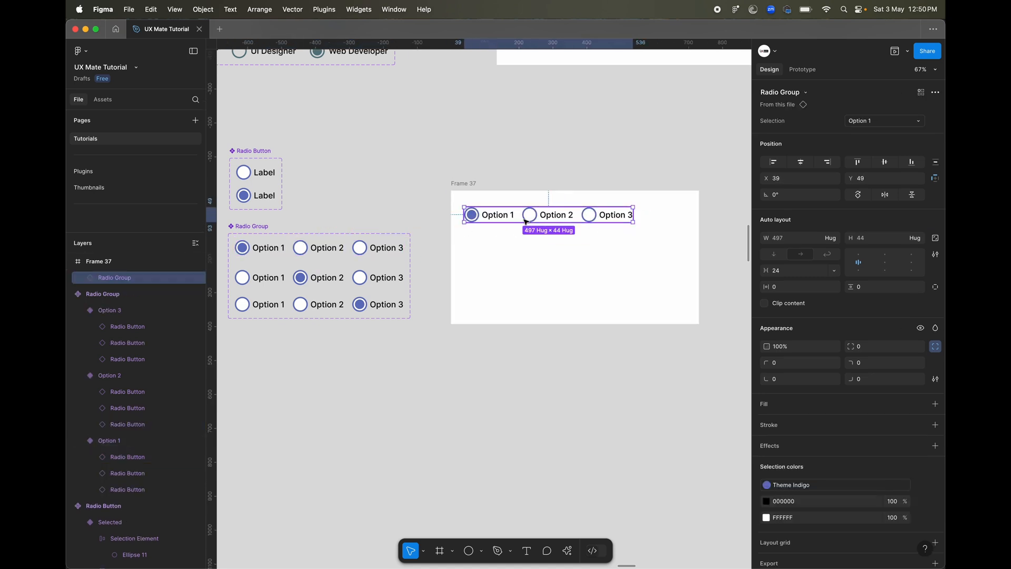
Preview the frame's prototype and test switching the selection between Option 1, Option 2 and Option 3.
{"action": "left_click", "coordinate": [895, 49]}
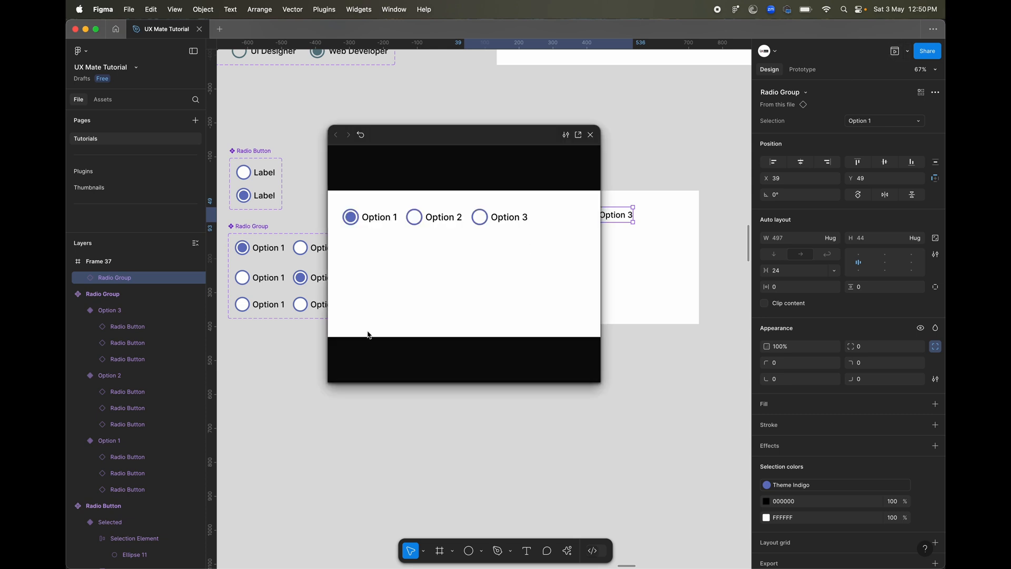
{"action": "left_click", "coordinate": [431, 223]}
{"action": "left_click", "coordinate": [483, 223]}
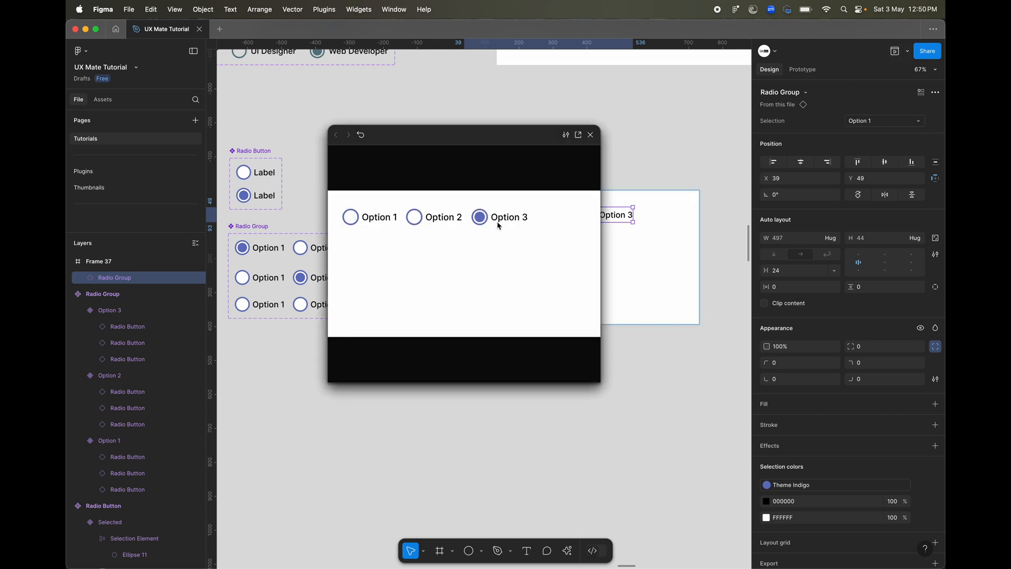
{"action": "left_click", "coordinate": [348, 225]}
{"action": "left_click", "coordinate": [423, 222]}
{"action": "left_click", "coordinate": [526, 209]}
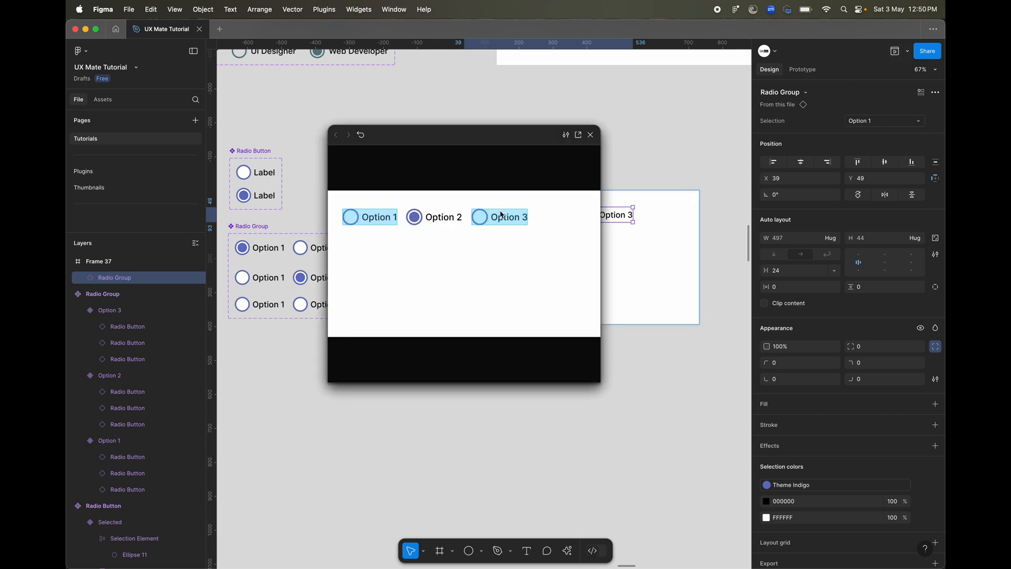
{"action": "left_click", "coordinate": [476, 221]}
{"action": "left_click", "coordinate": [366, 223]}
{"action": "left_click", "coordinate": [416, 222]}
{"action": "left_click", "coordinate": [476, 223]}
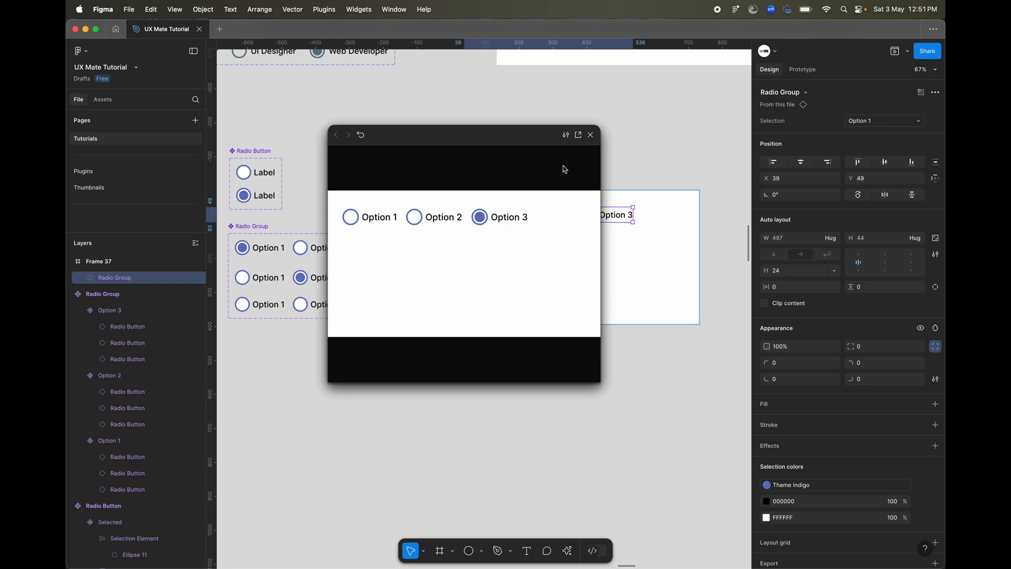
{"action": "left_click", "coordinate": [590, 135]}
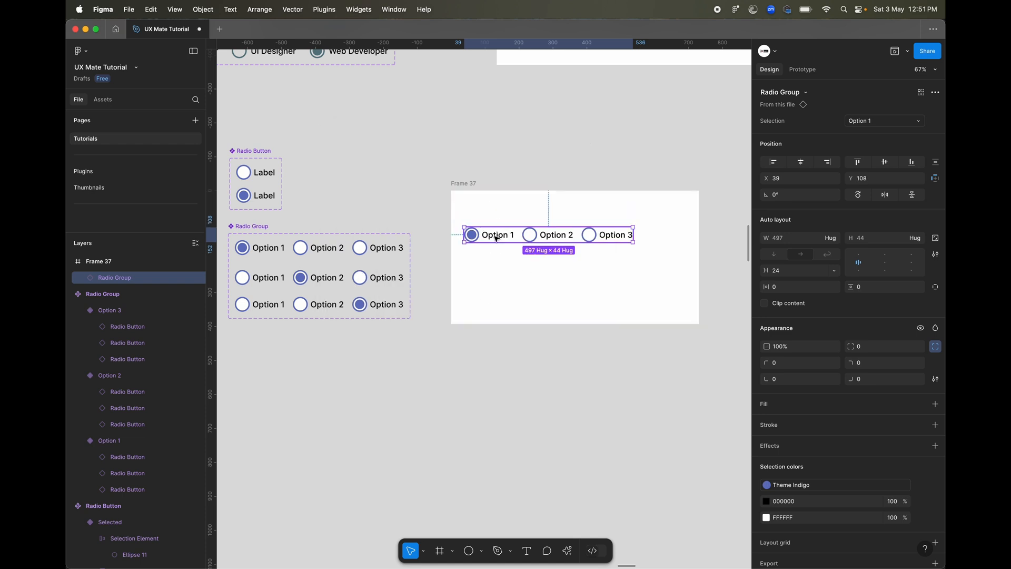
Add the text "Question 1" above the radio group instance in the frame.
{"action": "scroll", "coordinate": [495, 237], "scroll_direction": "up", "scroll_amount": 5}
{"action": "key", "text": "t"}
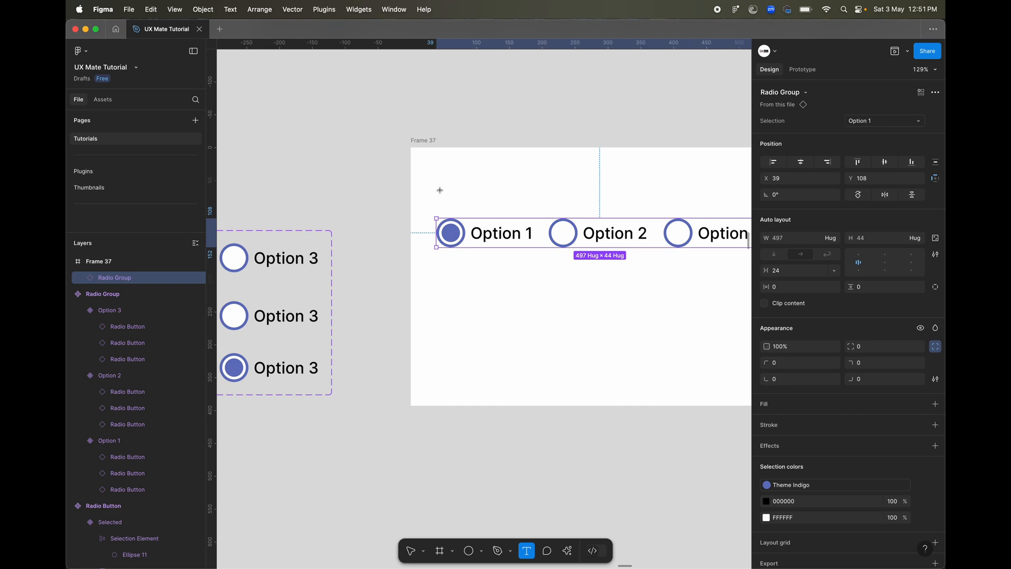
{"action": "left_click", "coordinate": [441, 194]}
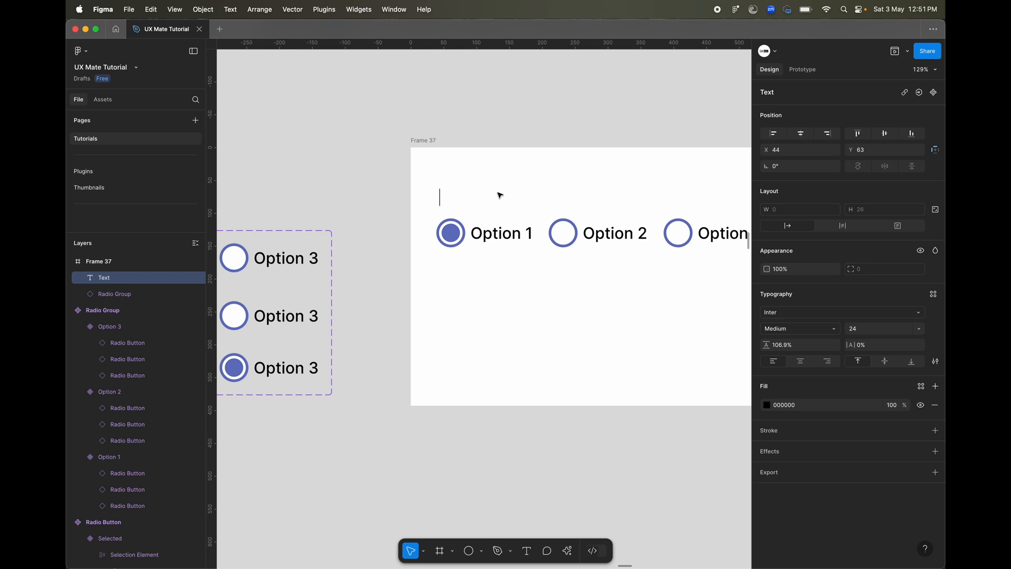
{"action": "type", "text": "Question . "}
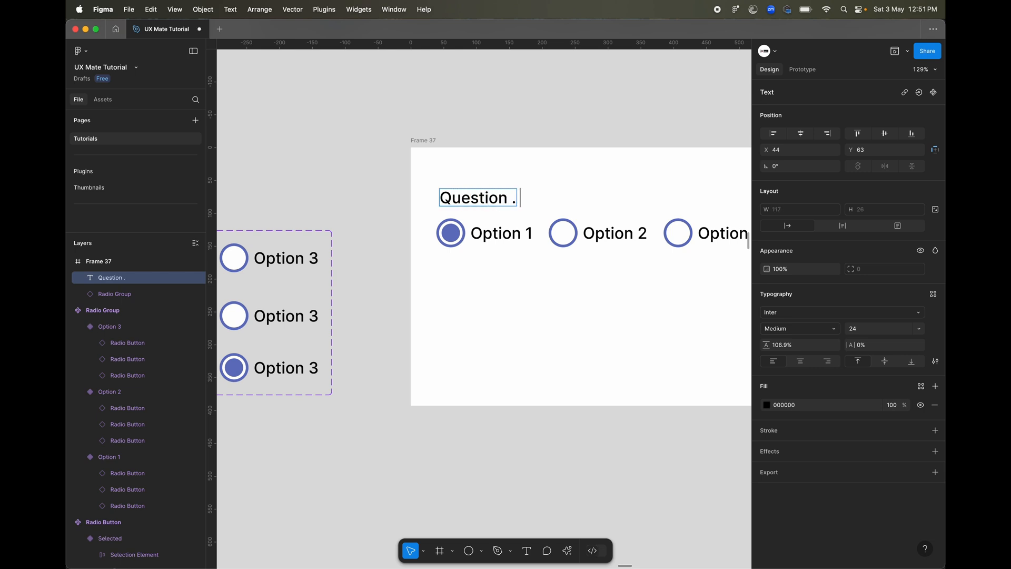
{"action": "type", "text": "1"}
{"action": "key", "text": "BackSpace"}
{"action": "key", "text": "Escape"}
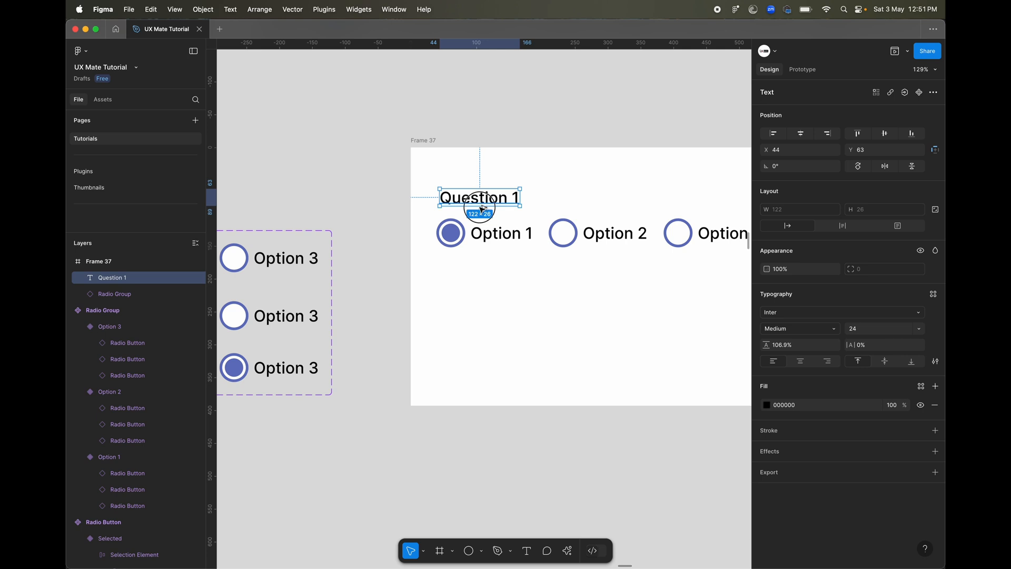
Duplicate the question heading below the radio group instance and change the copy's text to "Question 2".
{"action": "left_click_drag", "start_coordinate": [480, 207], "coordinate": [479, 273], "text": "alt"}
{"action": "key", "text": "Return"}
{"action": "key", "text": "Right"}
{"action": "key", "text": "BackSpace"}
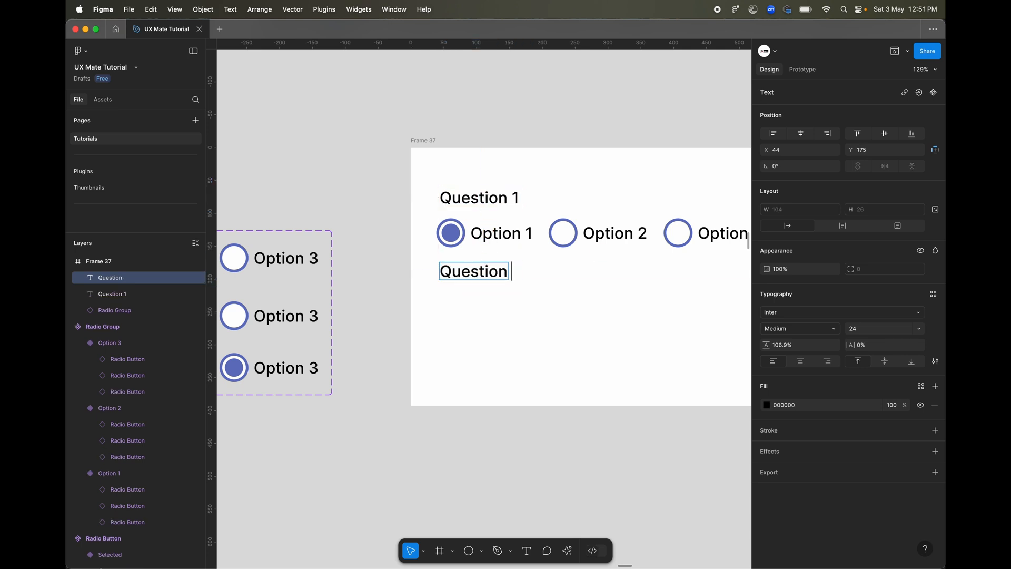
{"action": "type", "text": "2"}
{"action": "left_click", "coordinate": [552, 361]}
{"action": "scroll", "coordinate": [553, 361], "scroll_direction": "down", "scroll_amount": 3}
{"action": "left_click", "coordinate": [513, 304]}
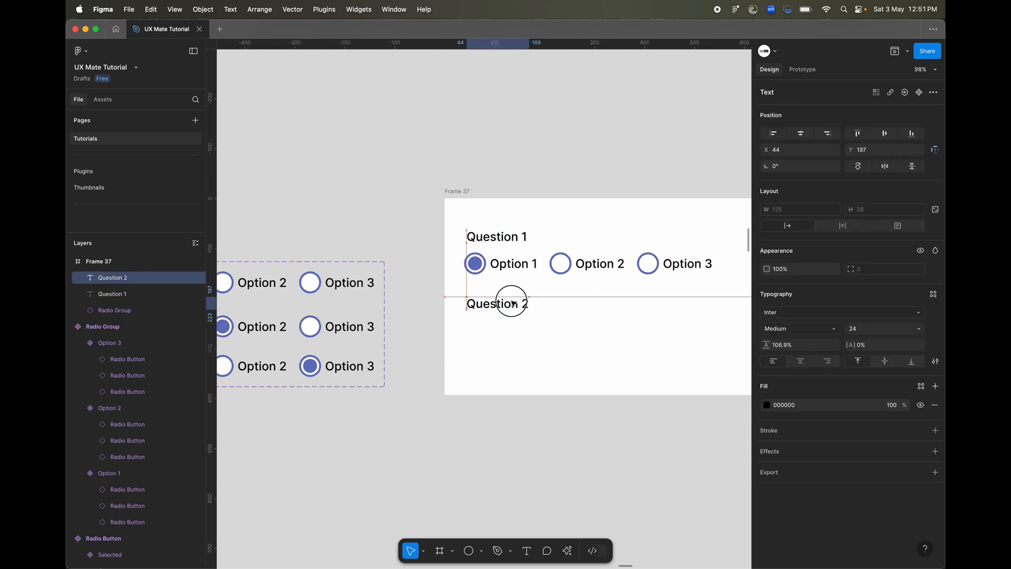
Duplicate the radio group instance below the Question 2 heading.
{"action": "left_click_drag", "start_coordinate": [515, 264], "coordinate": [514, 328], "text": "alt"}
{"action": "scroll", "coordinate": [503, 416], "scroll_direction": "left", "scroll_amount": 1}
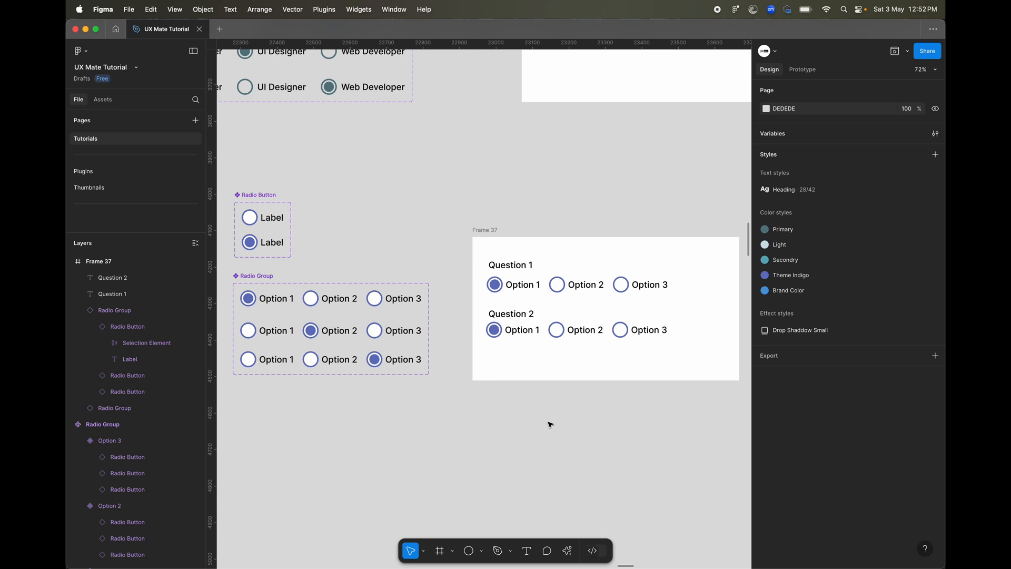
{"action": "left_click", "coordinate": [520, 335]}
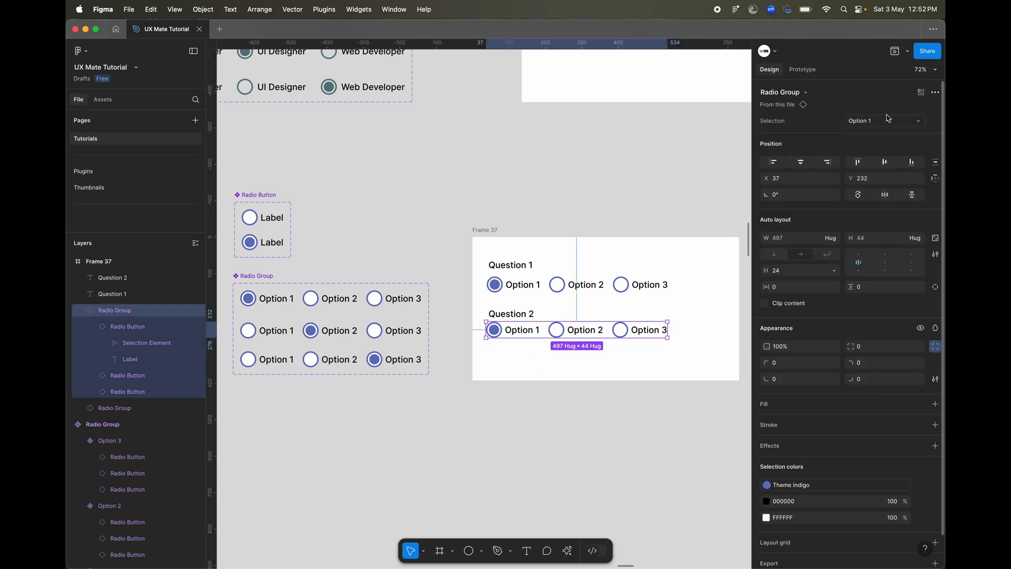
{"action": "left_click", "coordinate": [498, 406]}
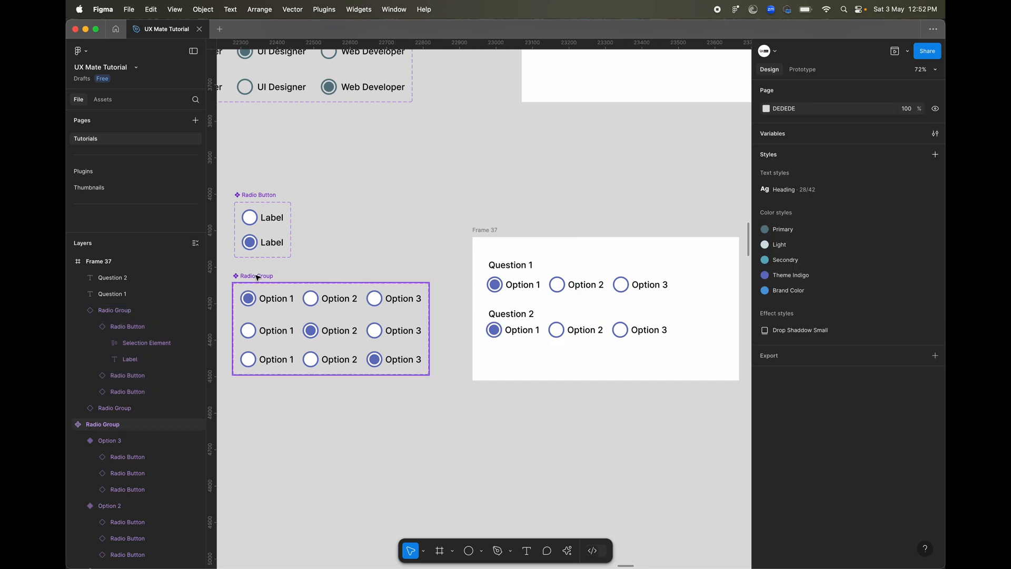
Expose the nested instance properties of all three Radio Buttons on the Radio Group component set.
{"action": "left_click", "coordinate": [257, 276]}
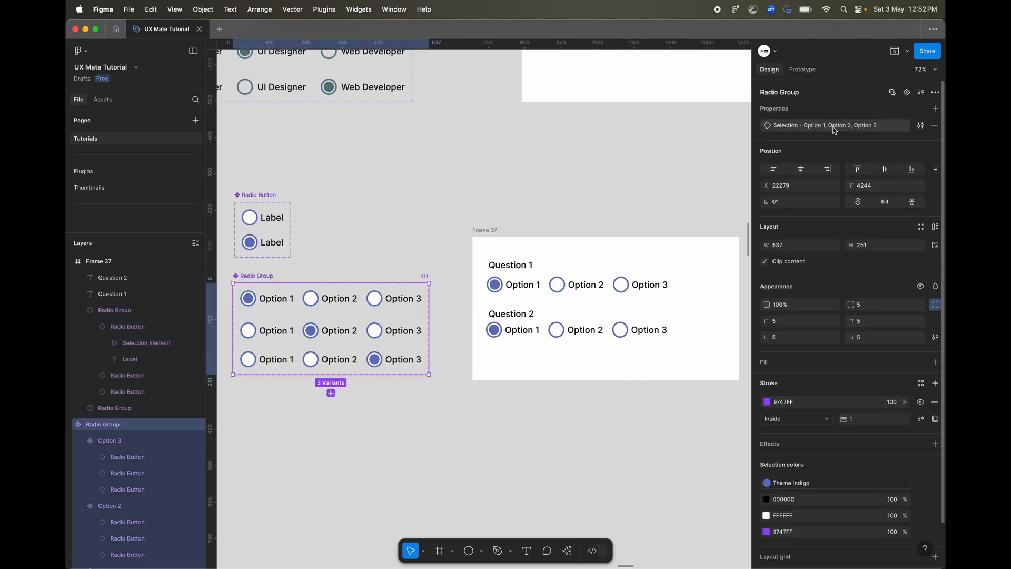
{"action": "left_click", "coordinate": [935, 109]}
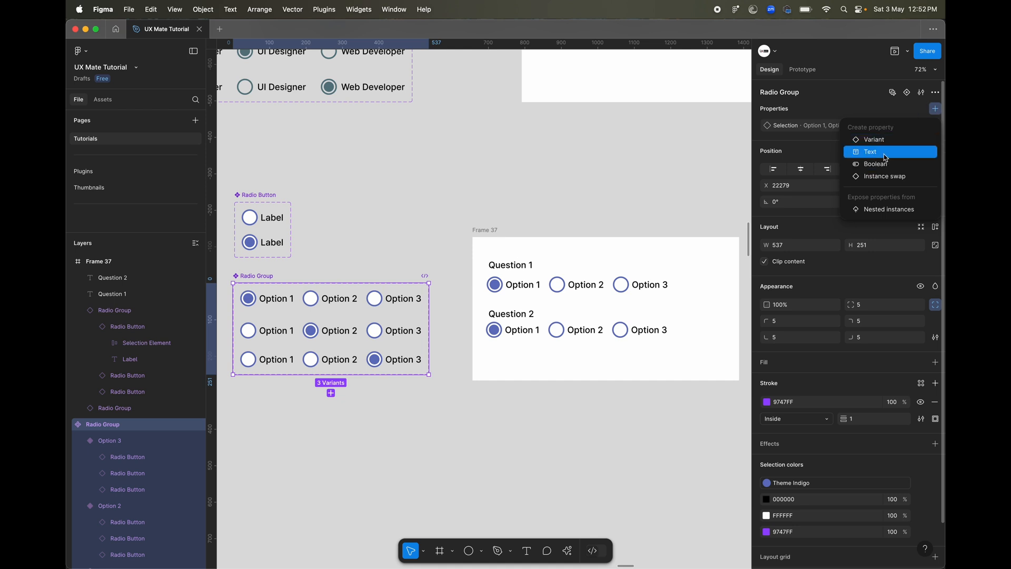
{"action": "left_click", "coordinate": [883, 211]}
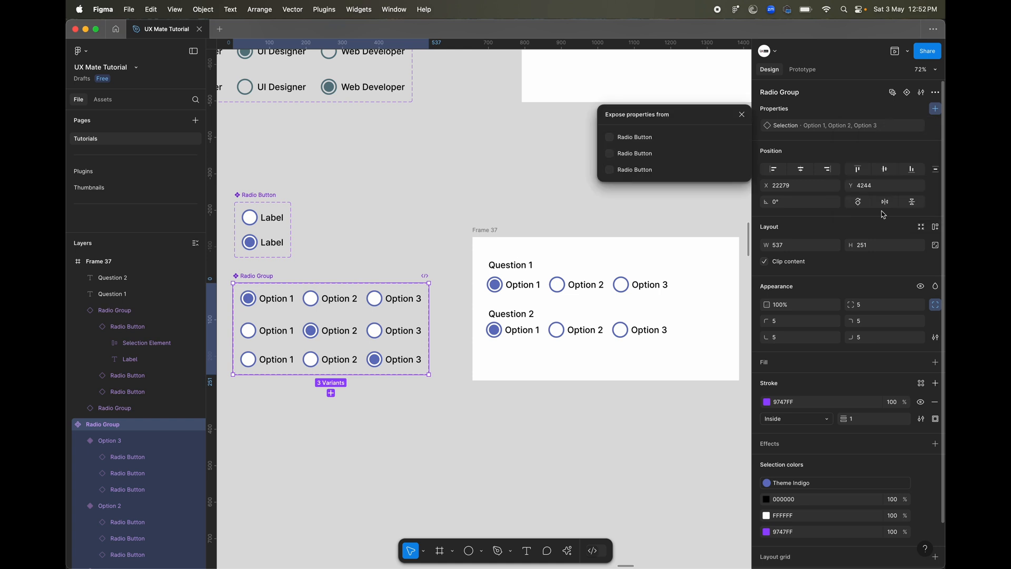
{"action": "left_click", "coordinate": [609, 137]}
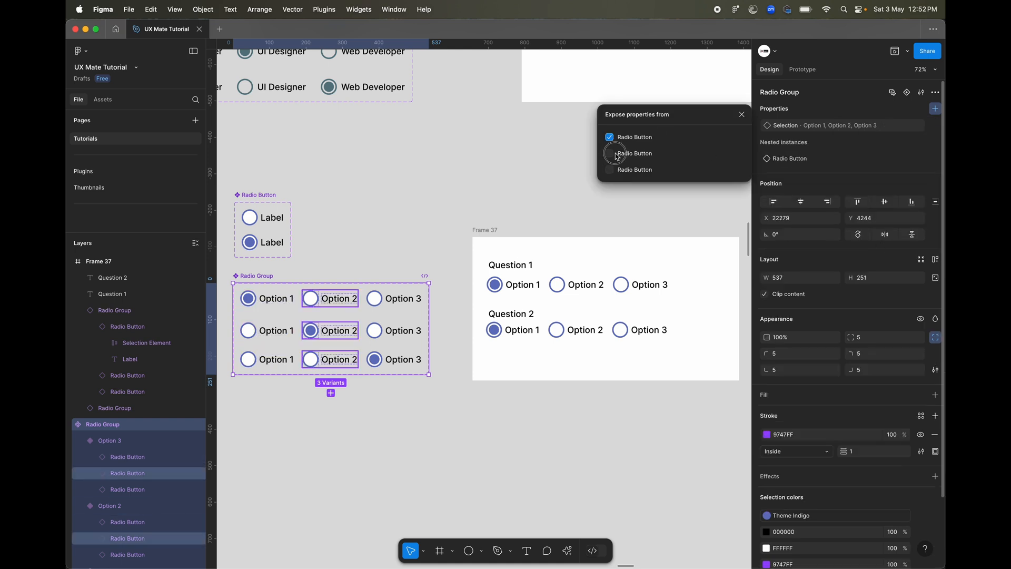
{"action": "left_click", "coordinate": [610, 153]}
{"action": "left_click", "coordinate": [609, 170]}
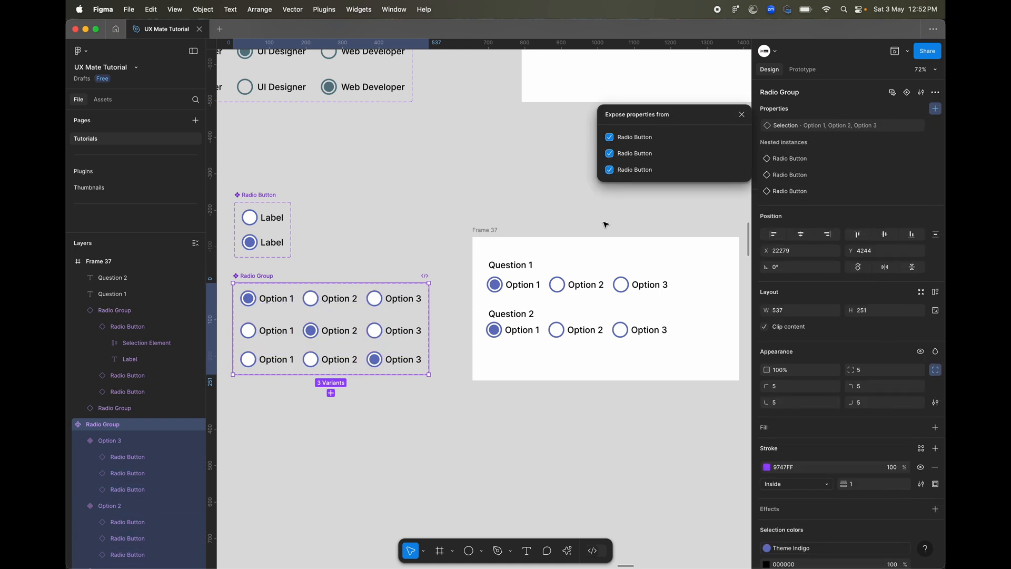
{"action": "left_click", "coordinate": [570, 398]}
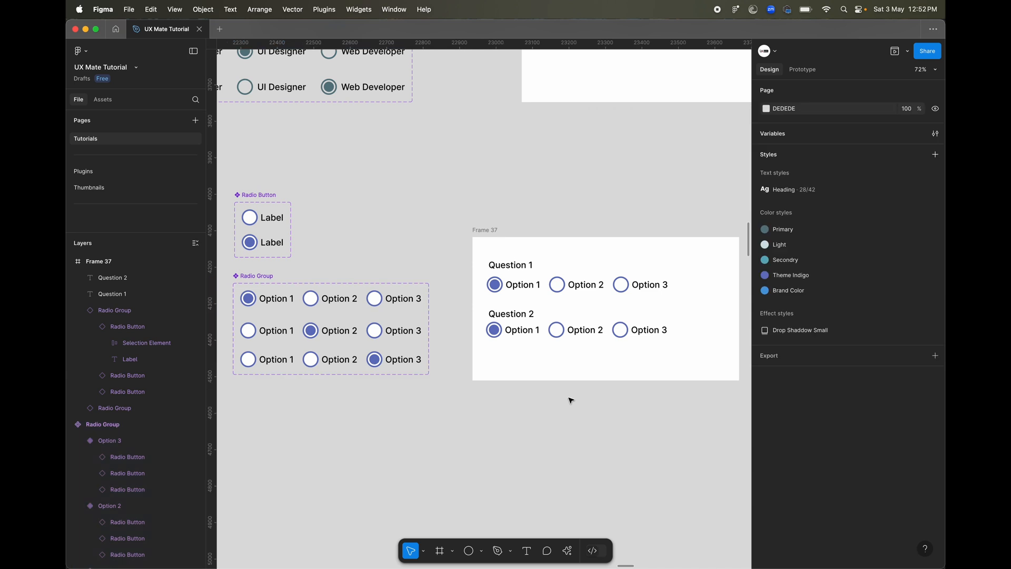
Set the labels of the Question 2 radio group instance to "Test v1", "Test v2" and "Test v3".
{"action": "left_click", "coordinate": [522, 329]}
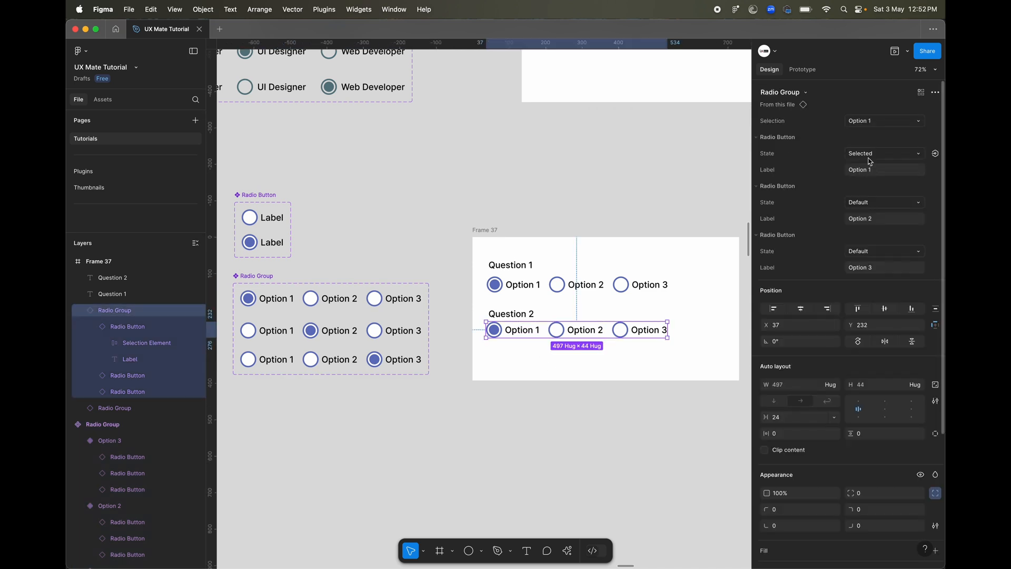
{"action": "left_click", "coordinate": [883, 170]}
{"action": "type", "text": "Test v1"}
{"action": "left_click", "coordinate": [889, 223]}
{"action": "type", "text": "Te"}
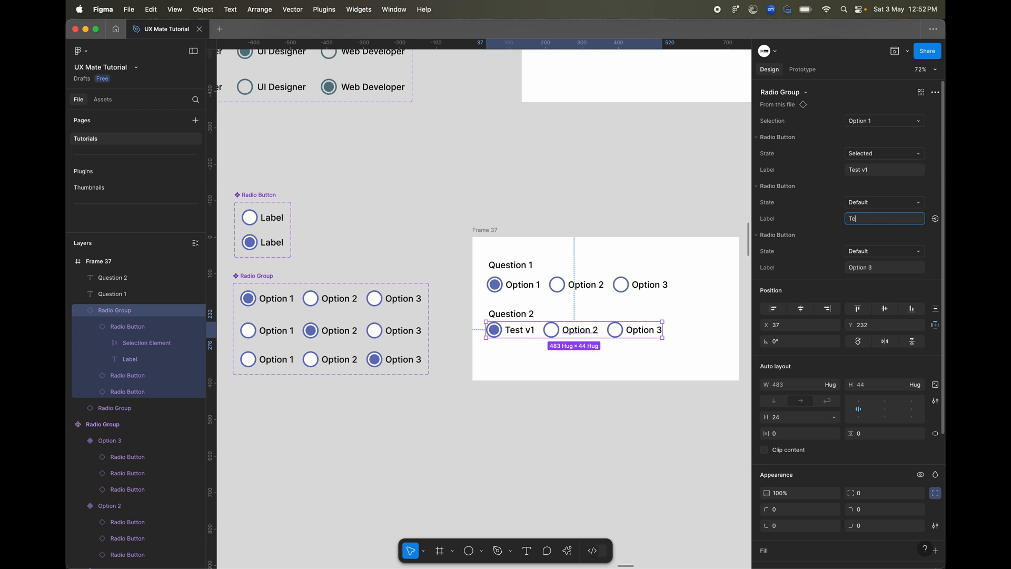
{"action": "left_click", "coordinate": [883, 268]}
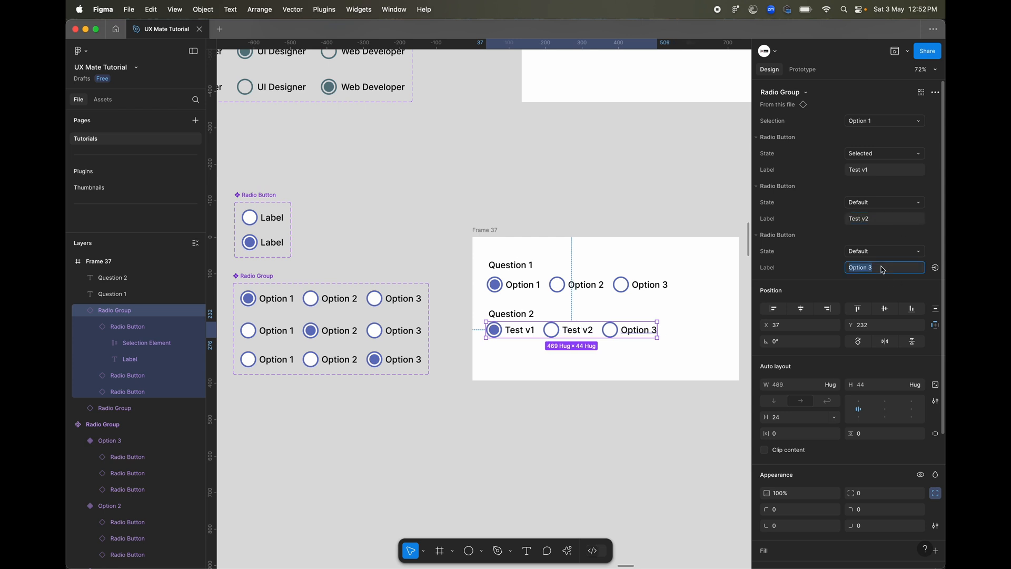
{"action": "type", "text": "Test v3"}
{"action": "key", "text": "Return"}
{"action": "left_click", "coordinate": [542, 359]}
Inspect the three nested label layers of the Question 2 radio group one after another.
{"action": "left_click", "coordinate": [531, 337]}
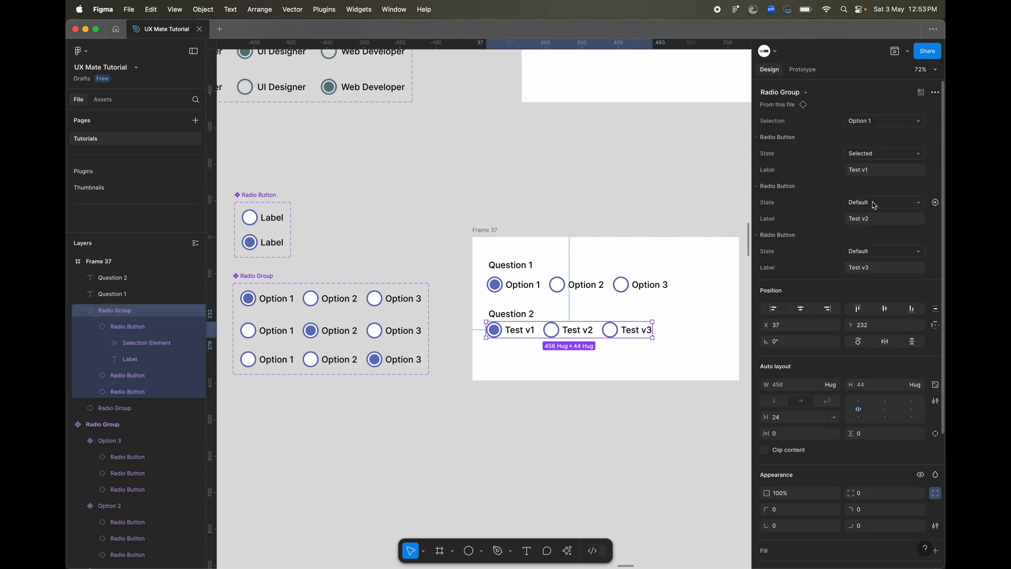
{"action": "double_click", "coordinate": [527, 332]}
{"action": "left_click", "coordinate": [577, 330]}
{"action": "left_click", "coordinate": [631, 330]}
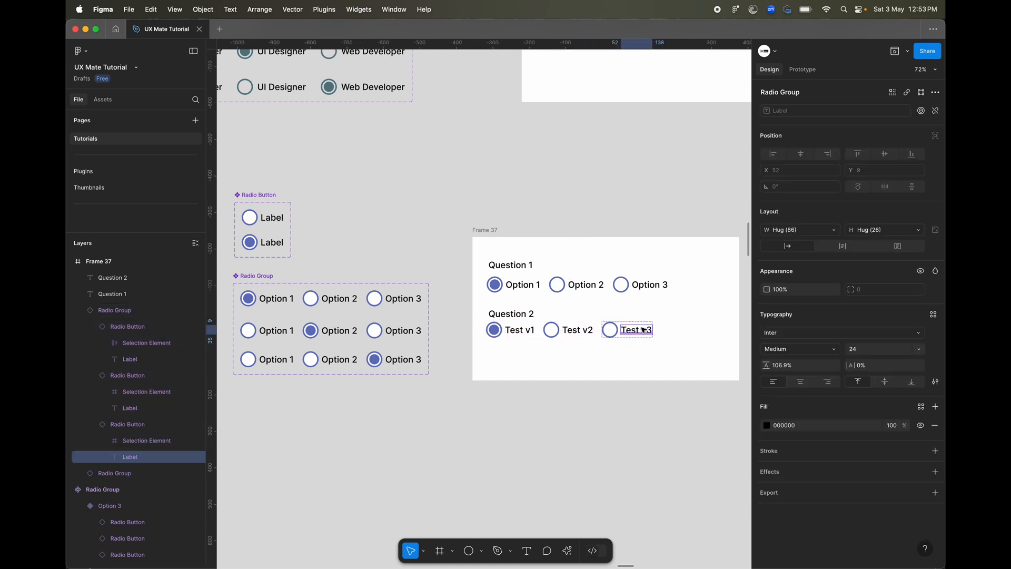
{"action": "left_click", "coordinate": [507, 341]}
{"action": "left_click", "coordinate": [509, 334]}
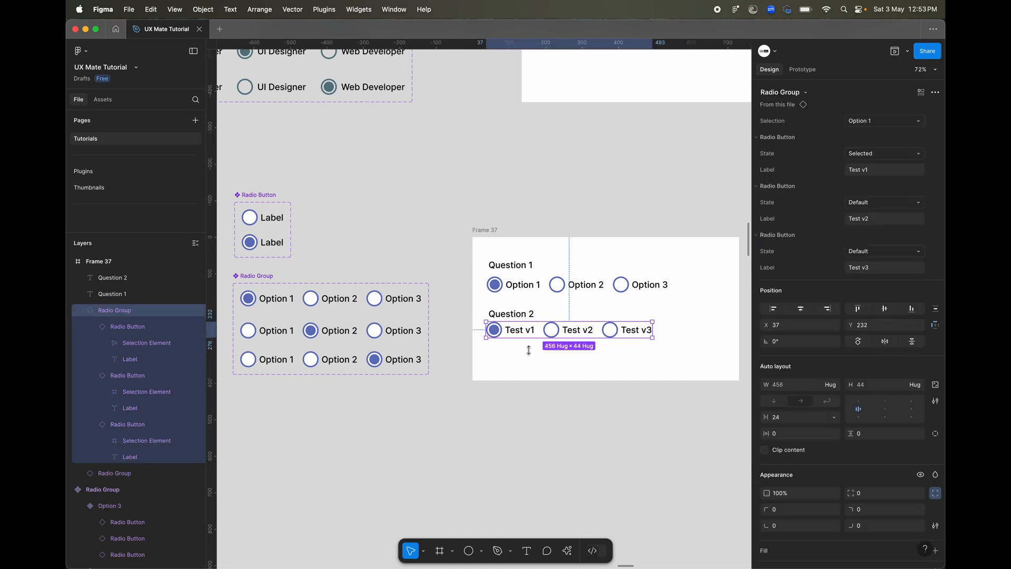
{"action": "left_click", "coordinate": [552, 440]}
Preview the frame's prototype and test switching options in the Question 1 and Question 2 radio groups independently.
{"action": "left_click", "coordinate": [550, 331]}
{"action": "left_click", "coordinate": [890, 54]}
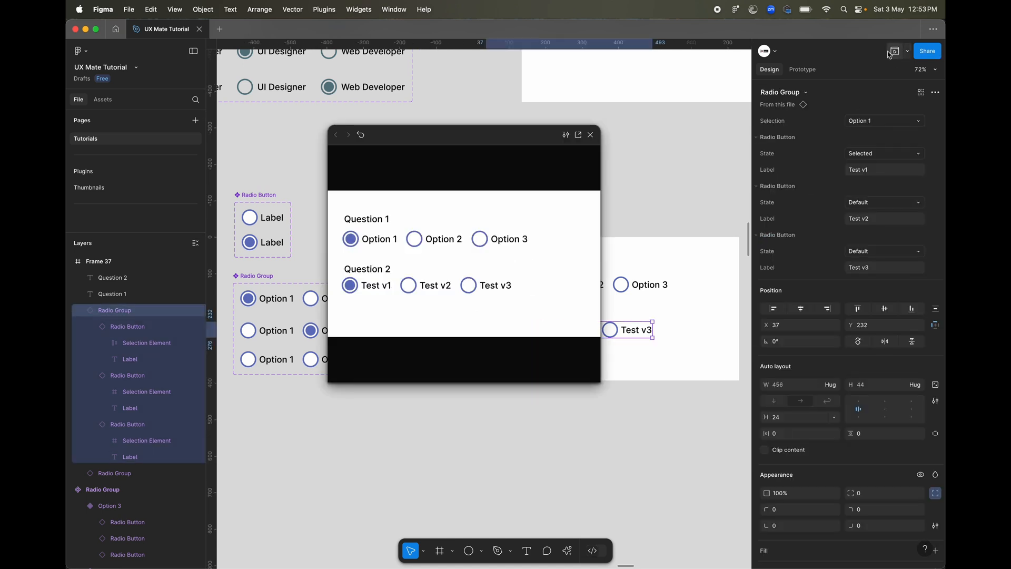
{"action": "left_click", "coordinate": [435, 238]}
{"action": "left_click", "coordinate": [428, 287]}
{"action": "left_click", "coordinate": [377, 242]}
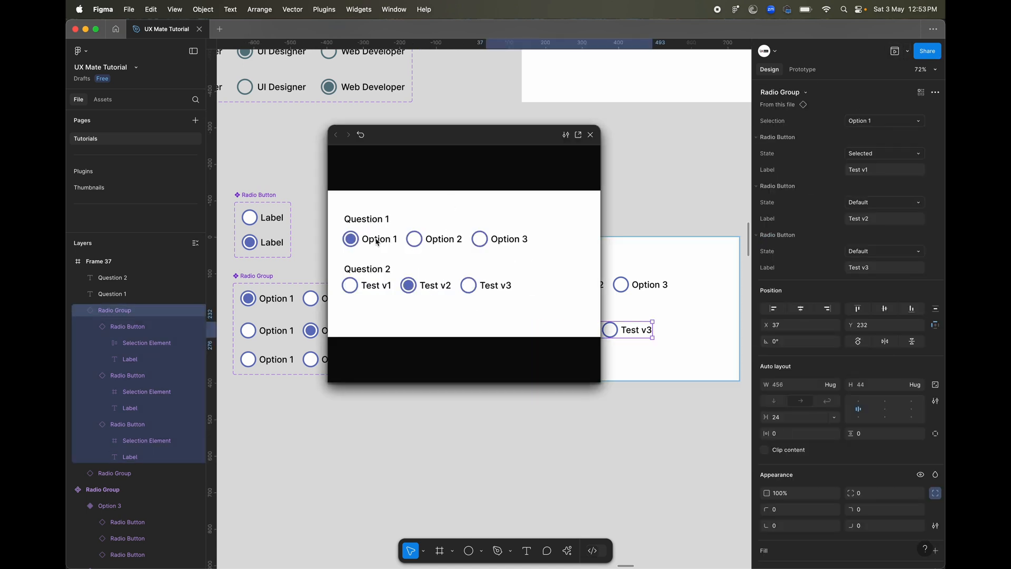
{"action": "left_click", "coordinate": [500, 284]}
{"action": "left_click", "coordinate": [503, 243]}
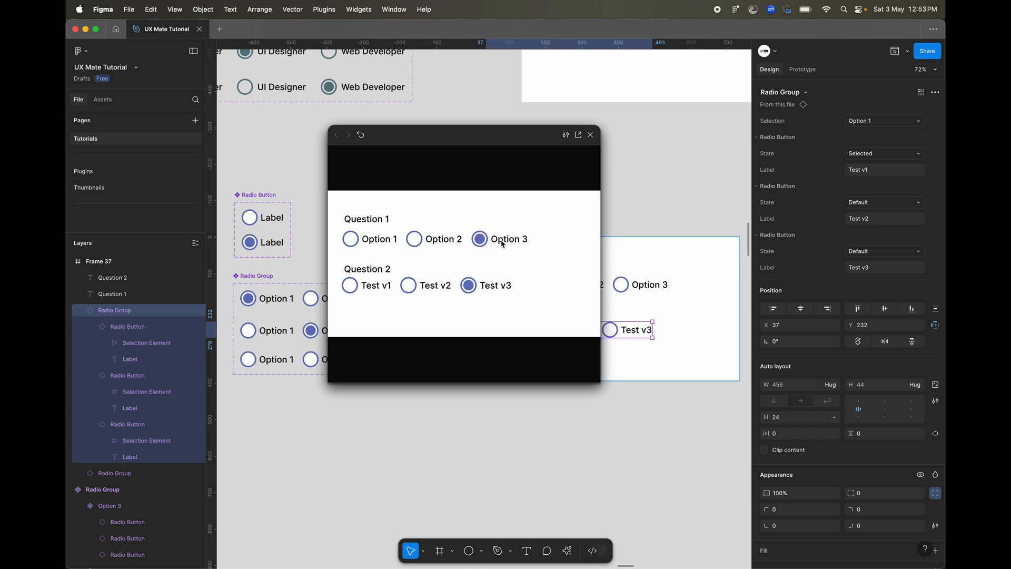
{"action": "left_click", "coordinate": [363, 287]}
{"action": "left_click", "coordinate": [590, 135]}
Set the Selection property of the Question 2 radio group instance to Option 3.
{"action": "scroll", "coordinate": [569, 426], "scroll_direction": "right", "scroll_amount": 2}
{"action": "left_click", "coordinate": [570, 425]}
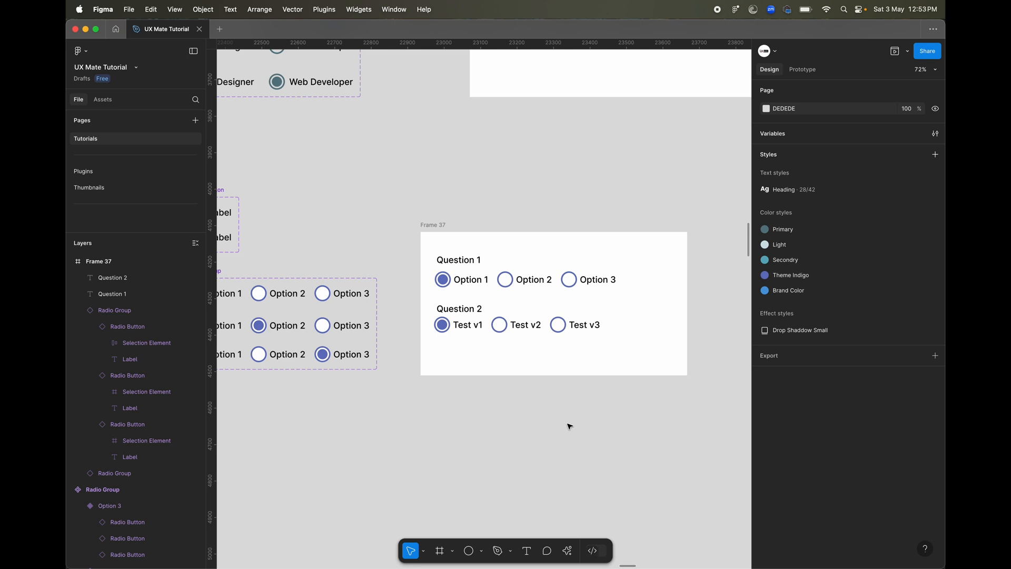
{"action": "left_click", "coordinate": [590, 328]}
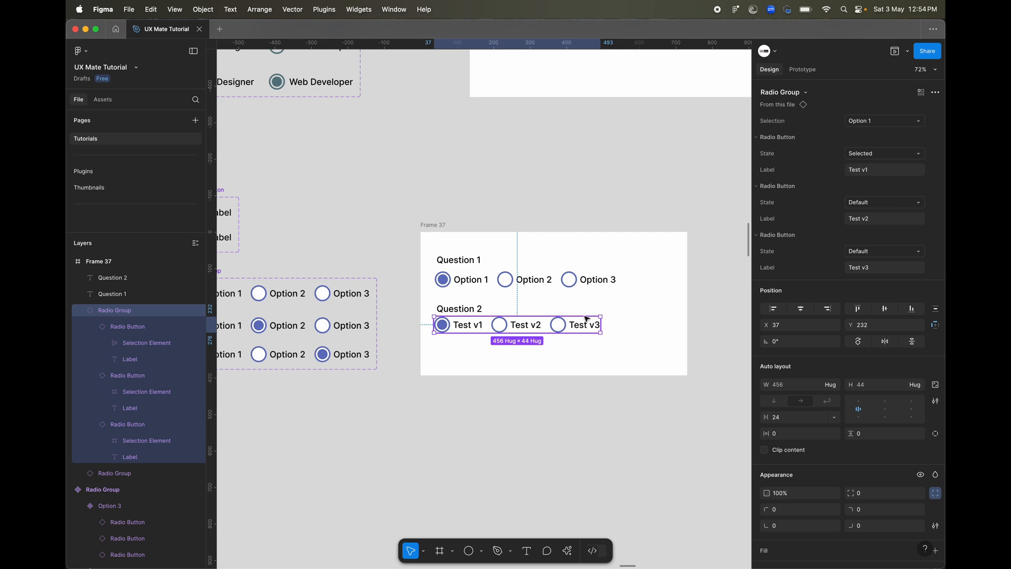
{"action": "left_click", "coordinate": [889, 120]}
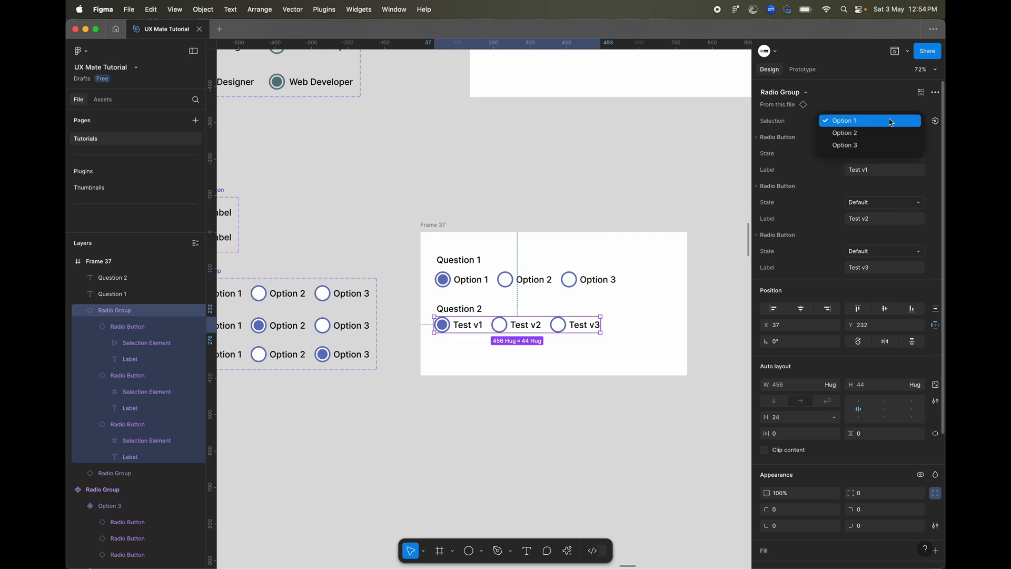
{"action": "left_click", "coordinate": [870, 144]}
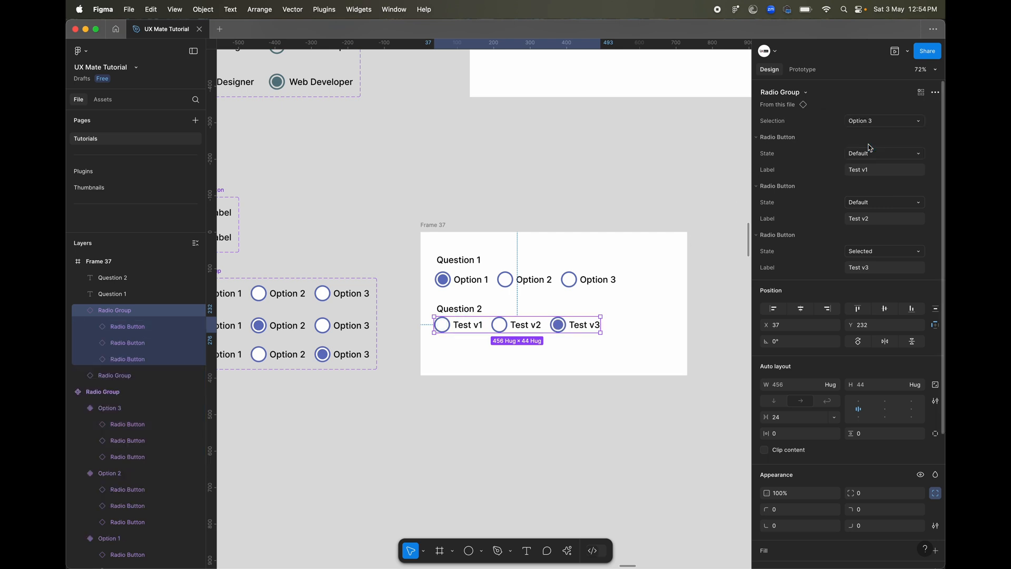
{"action": "left_click", "coordinate": [593, 398]}
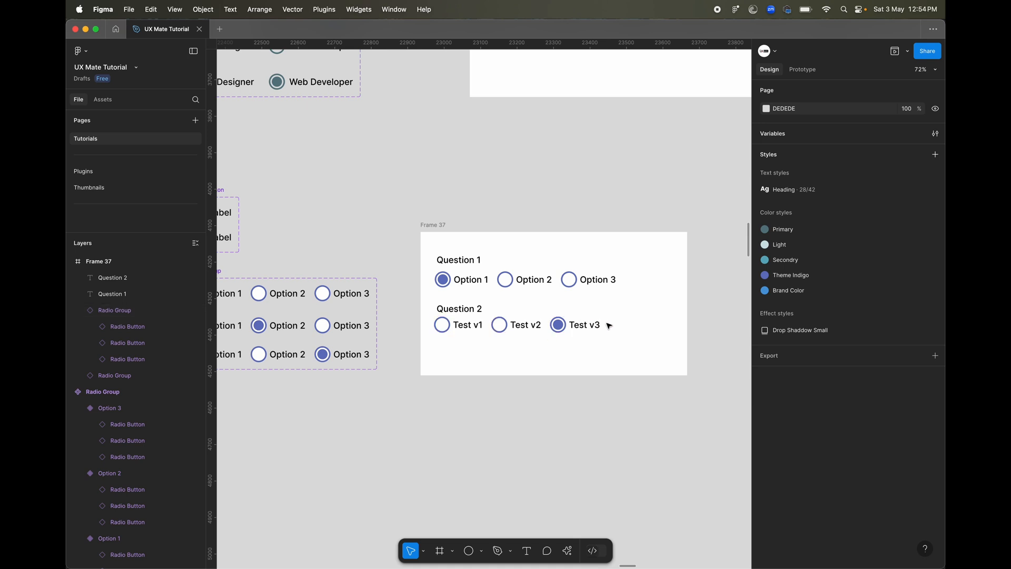
Preview the prototype again and test every option in both radio groups with Test v3 as Question 2's preset choice.
{"action": "left_click", "coordinate": [600, 279]}
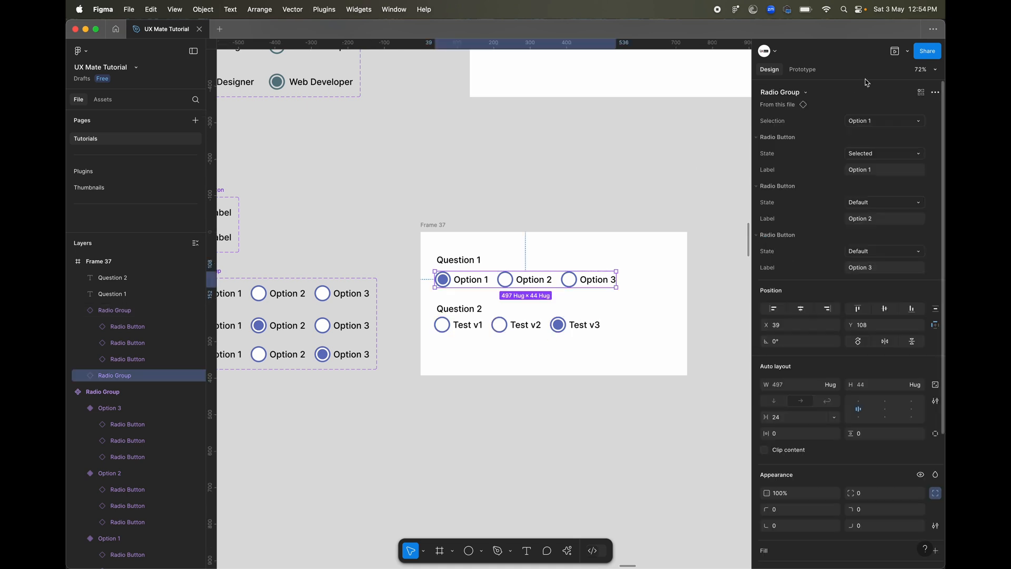
{"action": "left_click", "coordinate": [894, 51]}
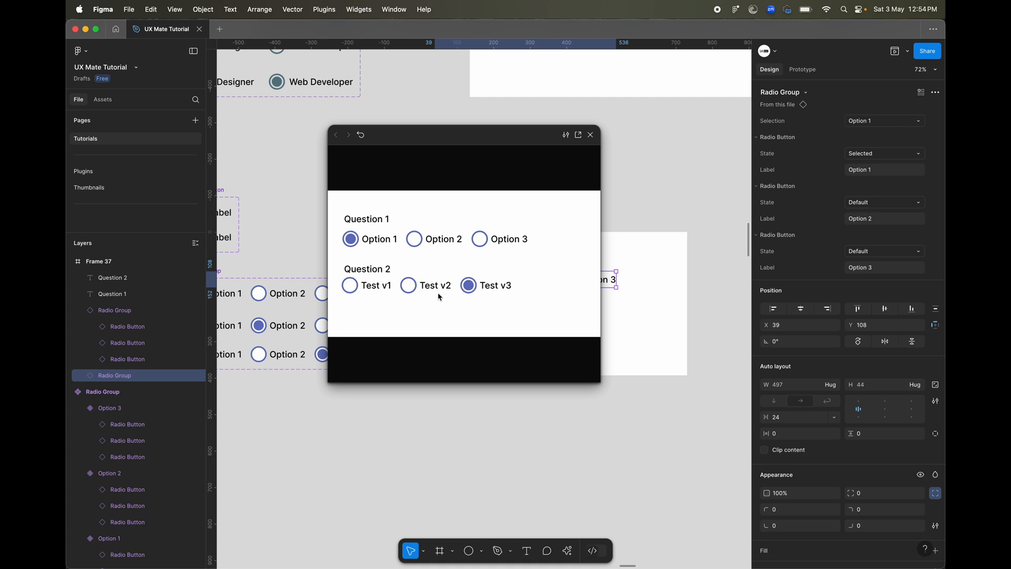
{"action": "left_click", "coordinate": [367, 291]}
{"action": "left_click", "coordinate": [405, 291]}
{"action": "left_click", "coordinate": [497, 291]}
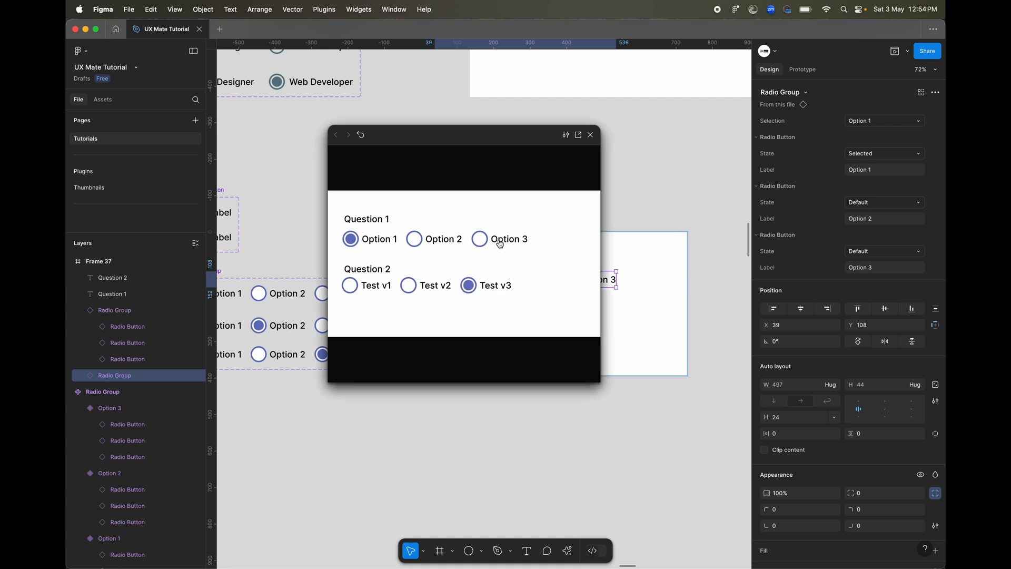
{"action": "left_click", "coordinate": [498, 242]}
{"action": "left_click", "coordinate": [441, 240]}
{"action": "left_click", "coordinate": [375, 240]}
{"action": "left_click", "coordinate": [375, 239]}
{"action": "left_click", "coordinate": [371, 289]}
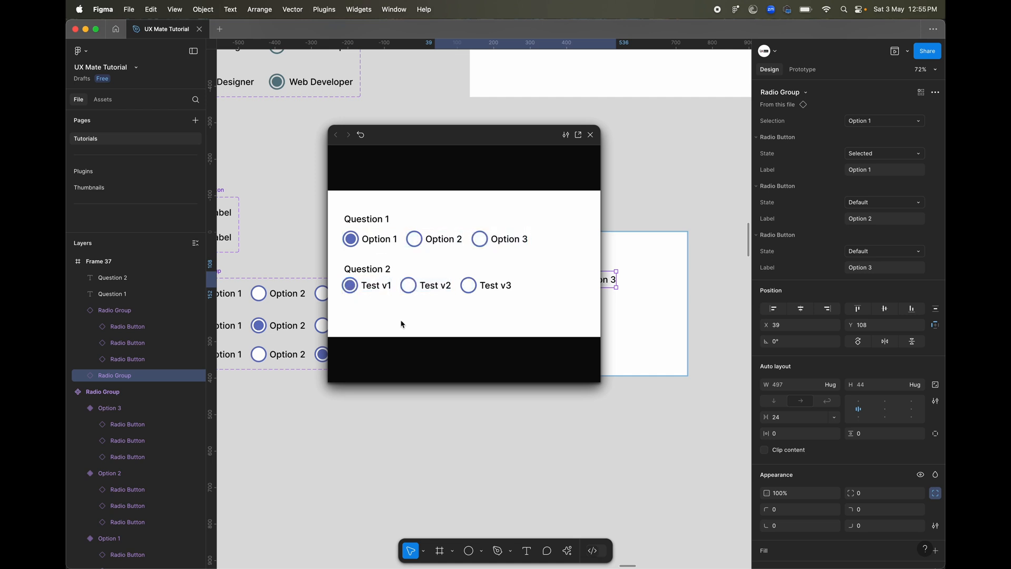